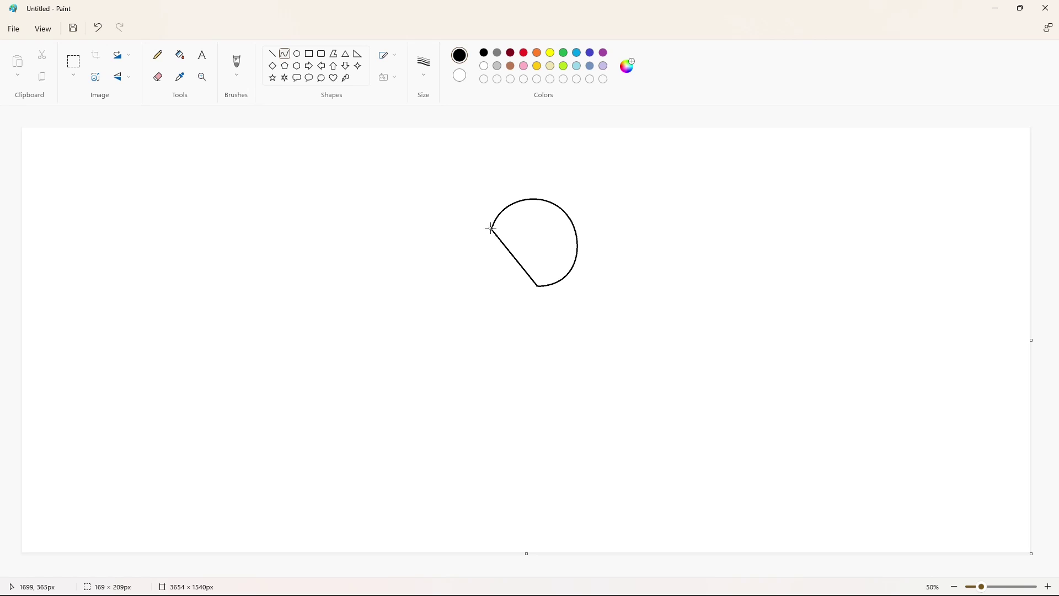
Step: Round off the open side of the head outline with a curve and fill the whole head with lavender
left_click(687, 287)
key("ctrl+z")
left_click_drag(537, 287, 483, 261)
left_click(180, 54)
left_click(534, 234)
left_click(603, 67)
left_click(576, 241)
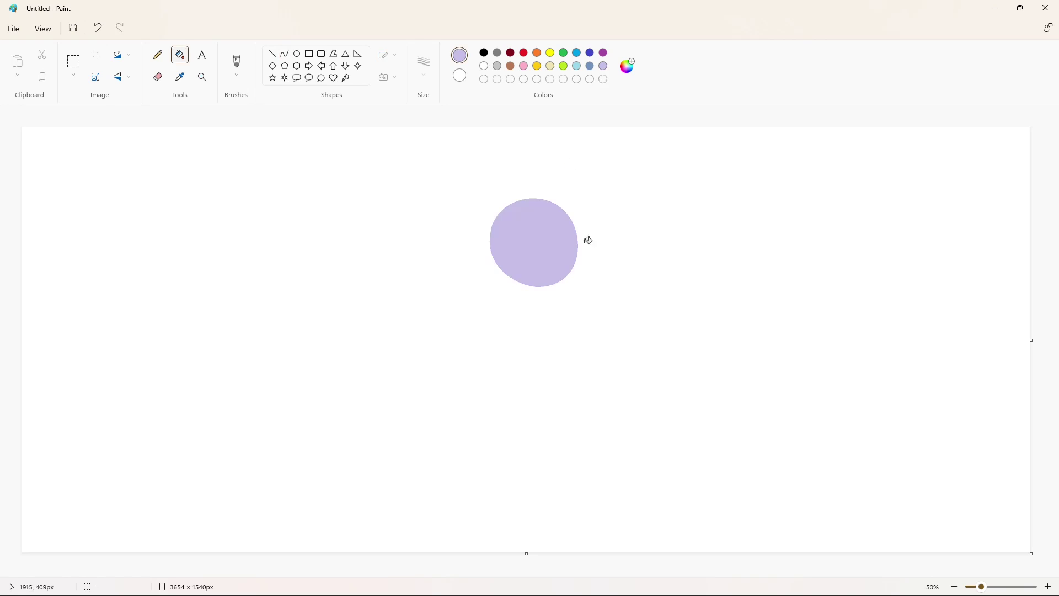
Step: Outline two tall rounded eye shapes side by side on the upper part of the head with black curves
left_click(297, 53)
left_click(484, 52)
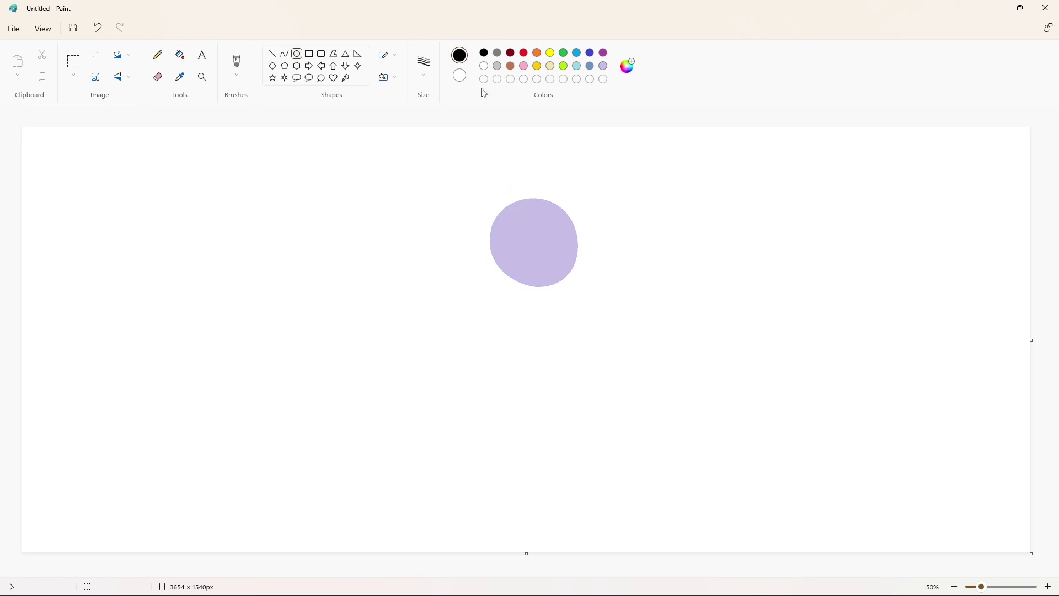
left_click(285, 54)
mouse_move(549, 217)
left_mouse_down()
mouse_move(515, 222)
mouse_move(521, 204)
mouse_move(540, 246)
mouse_move(515, 238)
mouse_move(524, 250)
mouse_move(553, 218)
mouse_move(573, 243)
mouse_move(561, 210)
mouse_move(578, 226)
mouse_move(548, 252)
mouse_move(568, 261)
left_mouse_up()
left_click(552, 231)
left_click(630, 232)
left_click(680, 262)
left_click_drag(556, 257, 545, 256)
Step: Outline a small tilted oval nose in dark red with curves where the two eye shapes meet
left_click(511, 53)
left_click(618, 246)
left_click(652, 253)
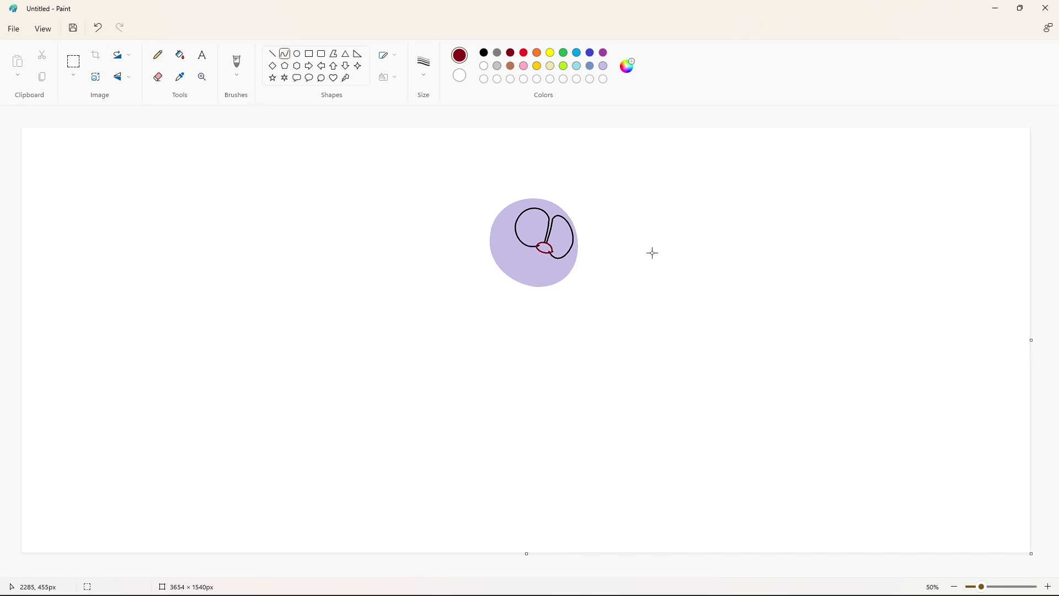
Step: Fill the inside of the oval nose with dark red
left_click(1048, 587)
left_click_drag(497, 573, 770, 572)
left_click(180, 55)
left_click(484, 53)
left_click(538, 365)
left_click(510, 53)
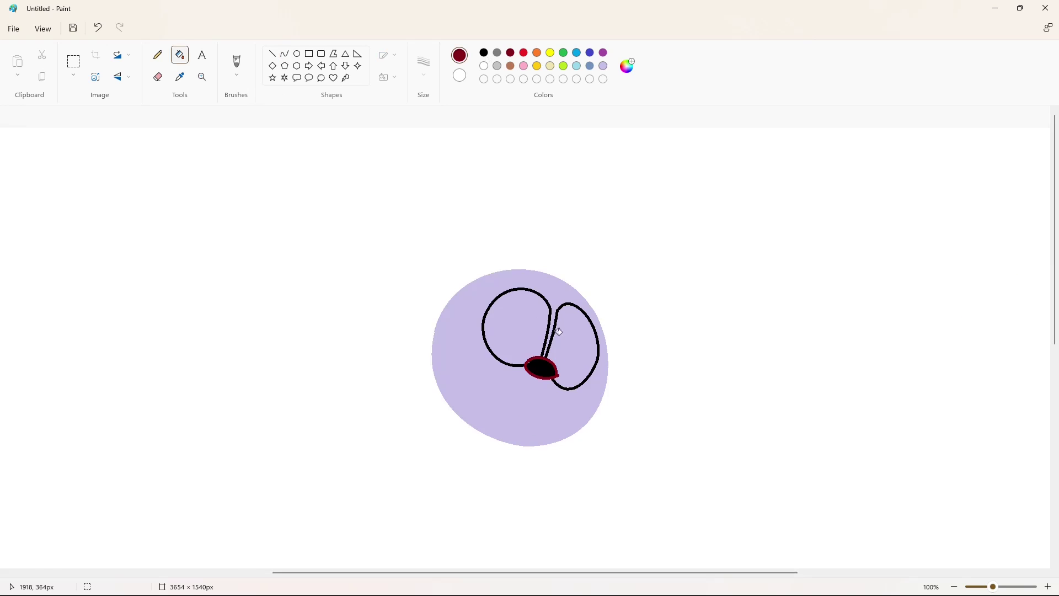
left_click(543, 369)
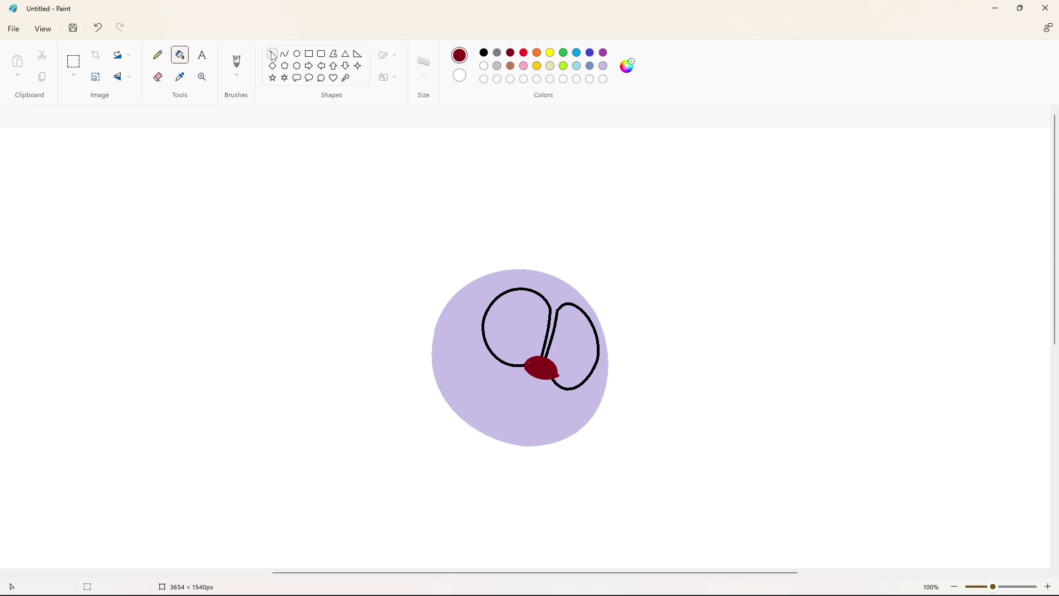
Step: Cover the stray tip on the nose's right end with a lavender line
left_click(158, 55)
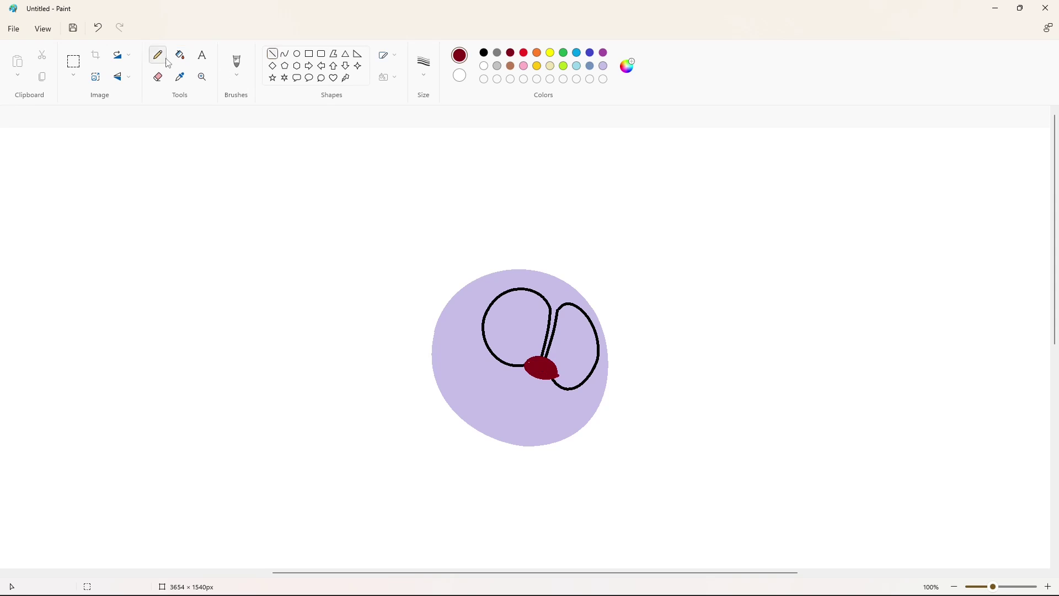
left_click(432, 71)
left_click(432, 178)
left_click(273, 54)
left_click(603, 66)
left_click(431, 74)
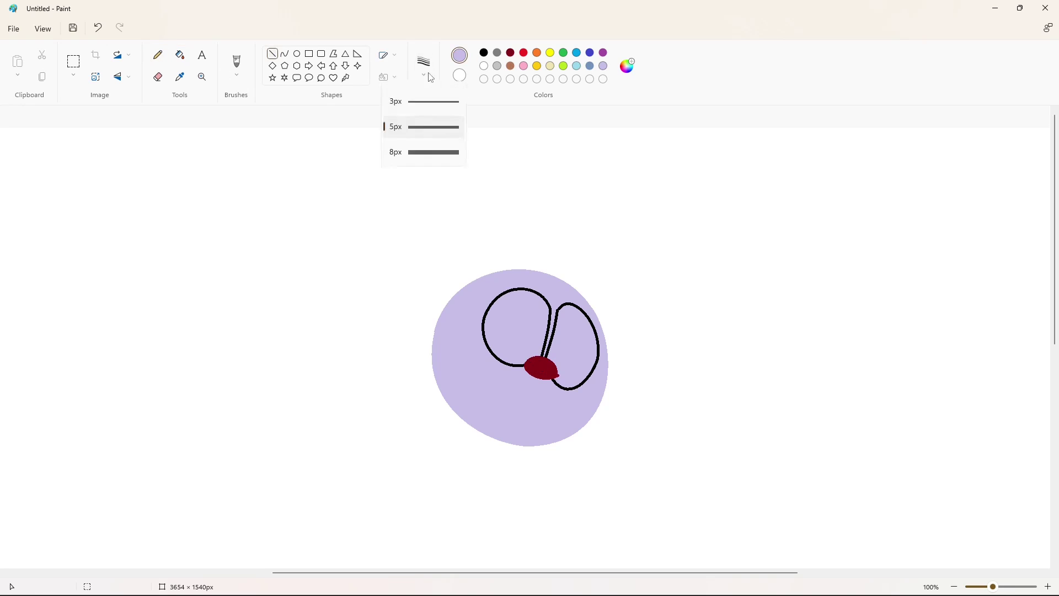
left_click(431, 177)
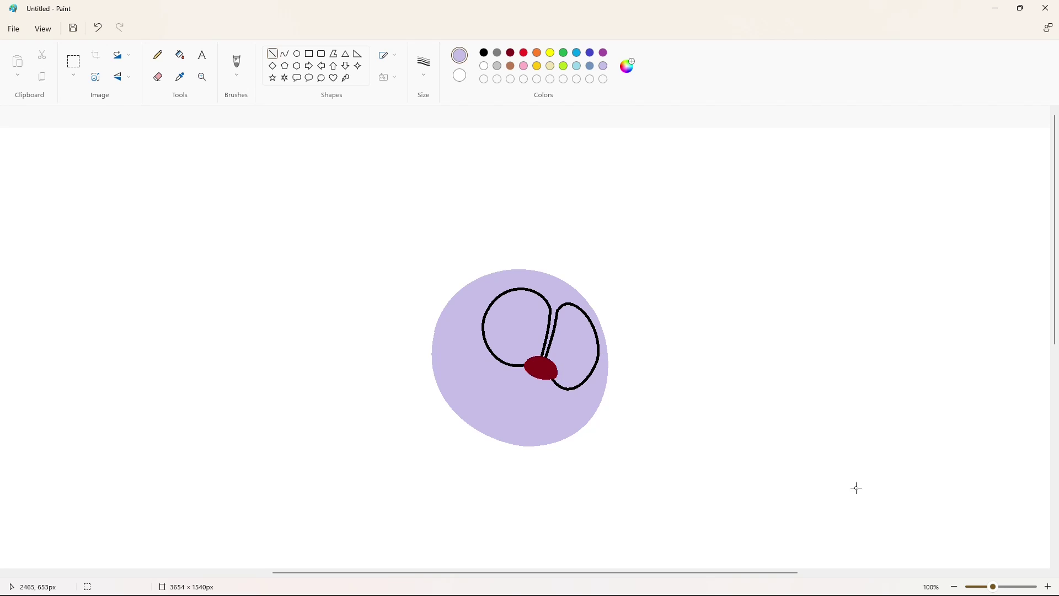
Step: Fill both eye shapes, including their outlines, with purple
left_click(180, 55)
left_click(484, 52)
left_click(514, 327)
left_click(575, 342)
left_click(604, 52)
left_click(513, 326)
left_click(585, 359)
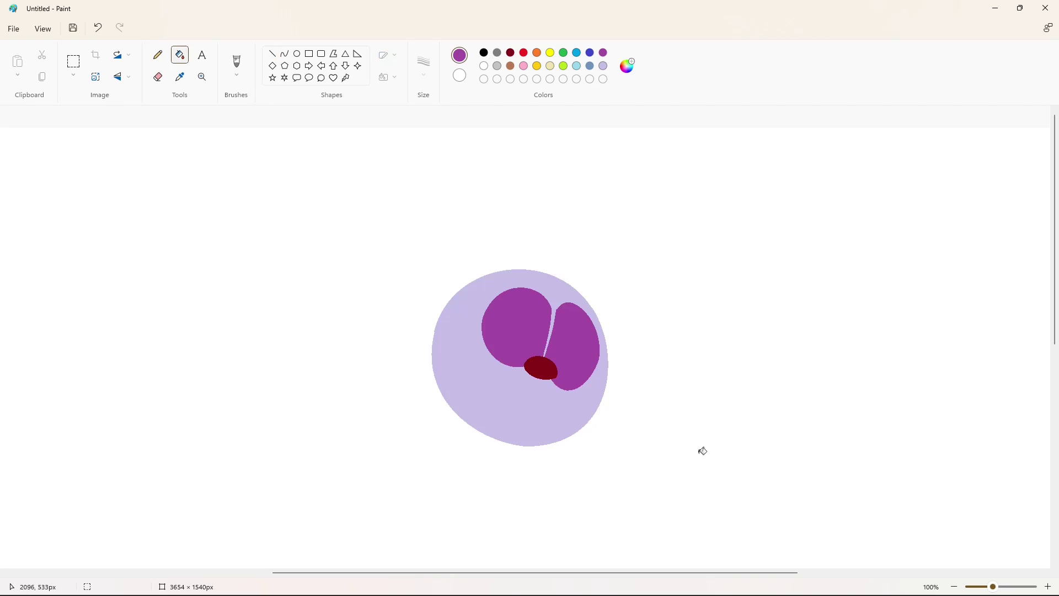
Step: Draw a slightly bowed black curve sloping across both eyes as the lower edge of the eyelids
left_click(954, 586)
left_click(484, 52)
left_click(273, 54)
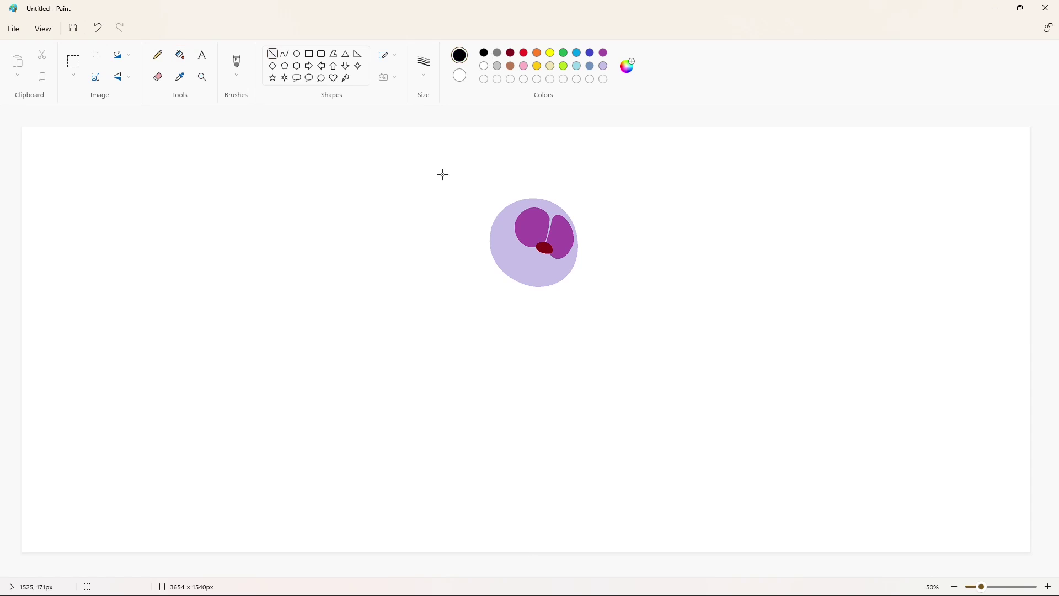
mouse_move(515, 216)
left_mouse_down()
mouse_move(573, 233)
mouse_move(547, 222)
left_mouse_up()
key("ctrl+z")
left_click(284, 54)
left_click(616, 231)
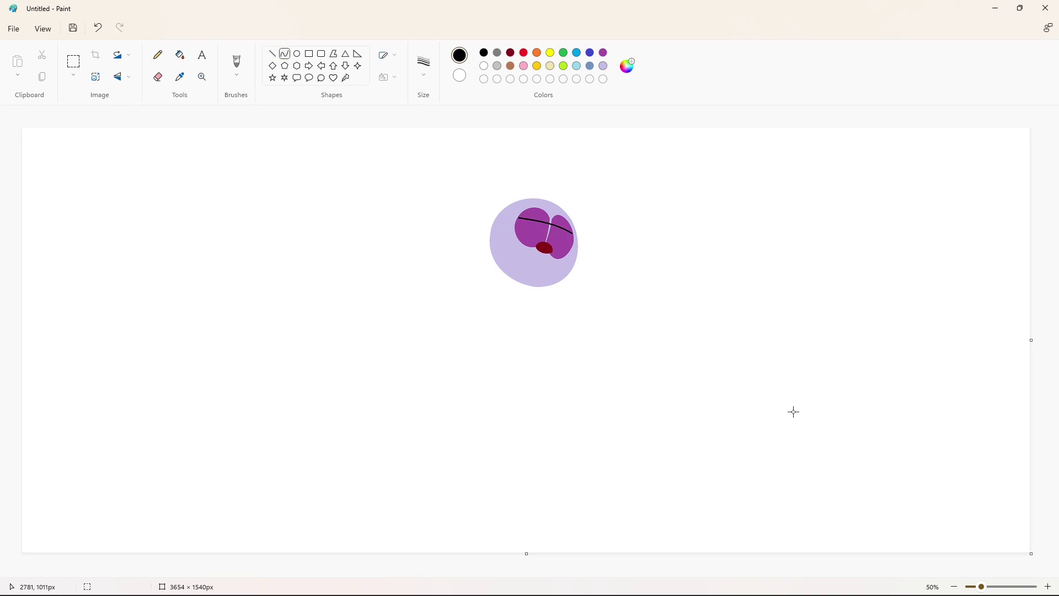
left_click(1051, 590)
key("ctrl+z")
key("ctrl+minus")
left_click_drag(515, 217, 574, 233)
left_click_drag(543, 225, 540, 220)
Step: Trim the eyelid curve's overhanging ends and the part crossing the gap between the eyes with lavender lines
left_click(1048, 587)
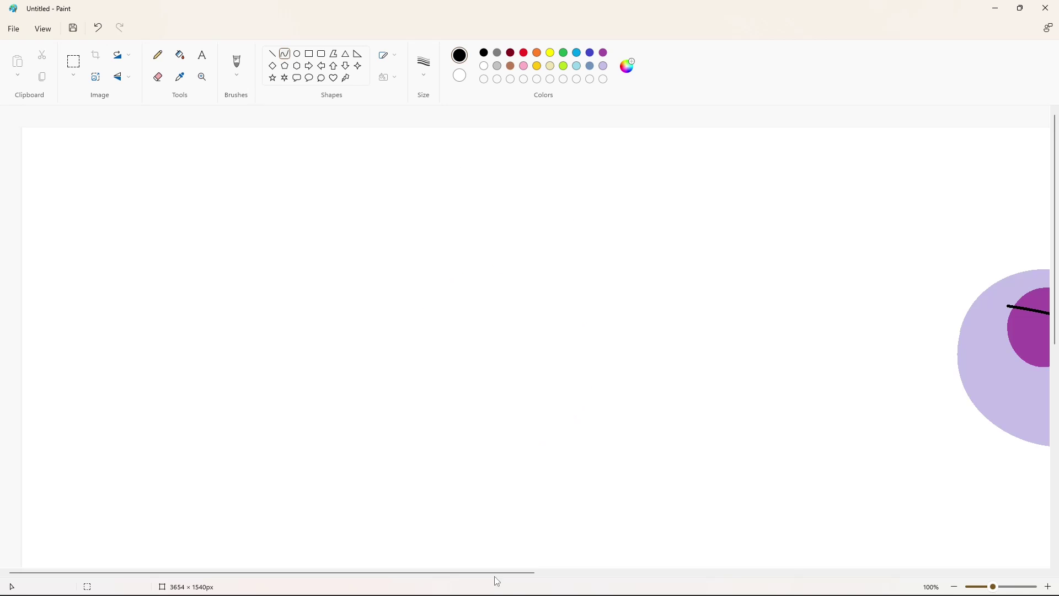
left_click_drag(496, 573, 760, 573)
left_click(273, 54)
left_click(604, 65)
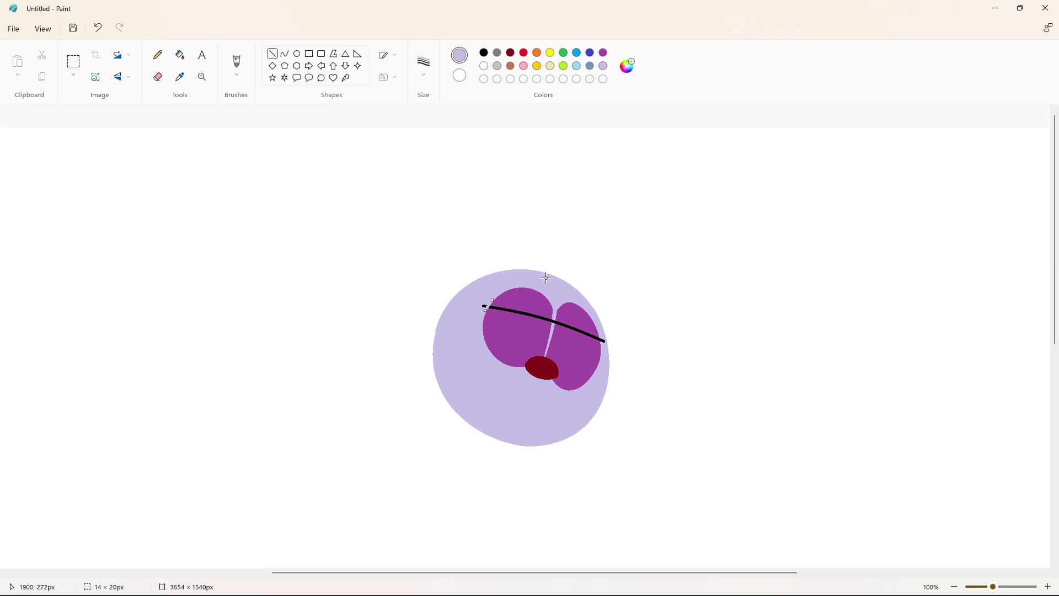
left_click_drag(603, 335, 602, 344)
left_click_drag(484, 306, 487, 300)
left_click_drag(556, 308, 562, 306)
Step: Fill the areas above the eyelid curve in both eyes with black
left_click(181, 56)
left_click(551, 315)
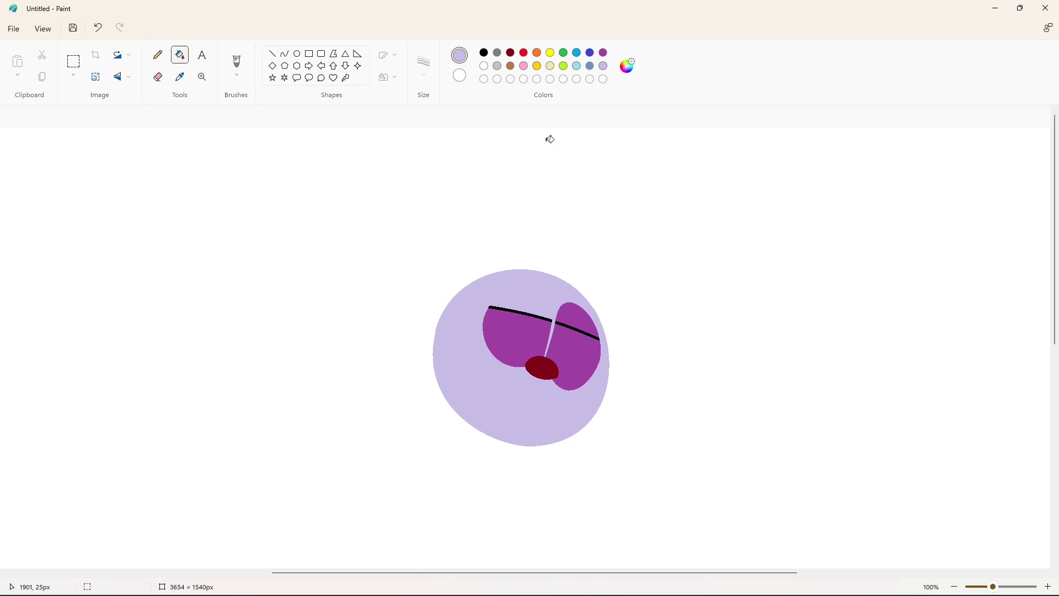
key("ctrl+z")
left_click(483, 53)
left_click(526, 299)
left_click(574, 319)
Step: Draw an upright oval pupil in each eye and fill both pupils with black
left_click(958, 588)
left_click(297, 54)
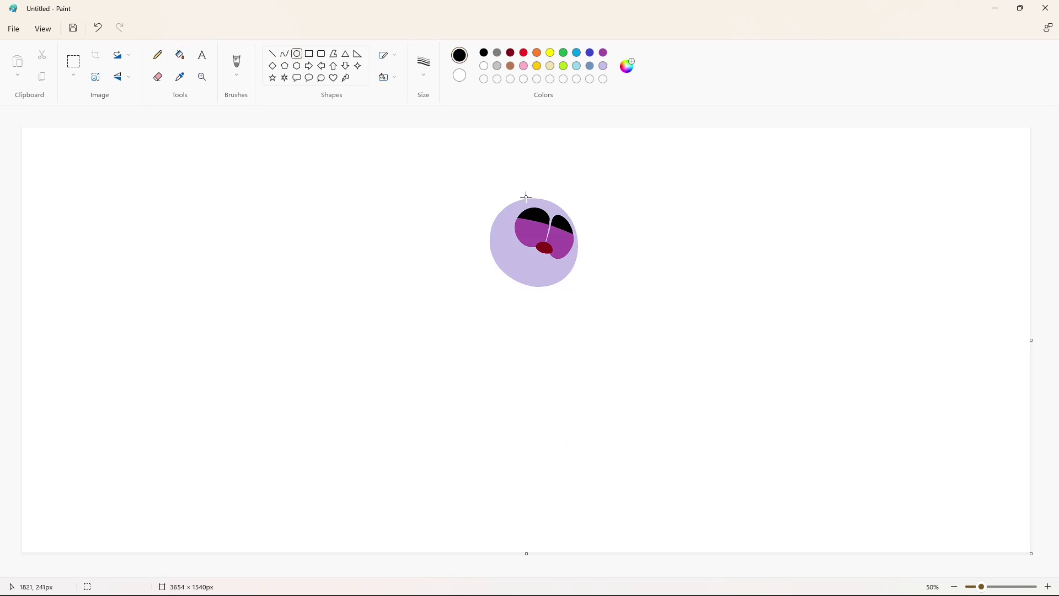
left_click_drag(526, 224, 567, 249)
left_click(180, 55)
left_click(530, 231)
left_click(561, 242)
Step: Add a small white oval highlight to the right side of each pupil and fill it with white
left_click(1047, 587)
left_click_drag(442, 573, 677, 573)
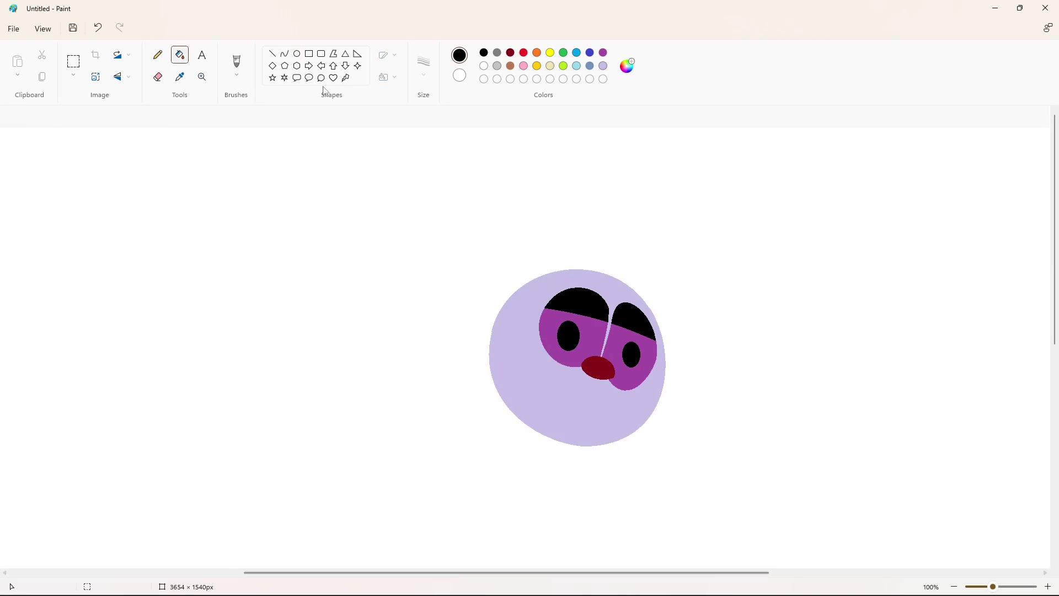
left_click(297, 54)
left_click(484, 65)
left_click_drag(632, 350, 639, 361)
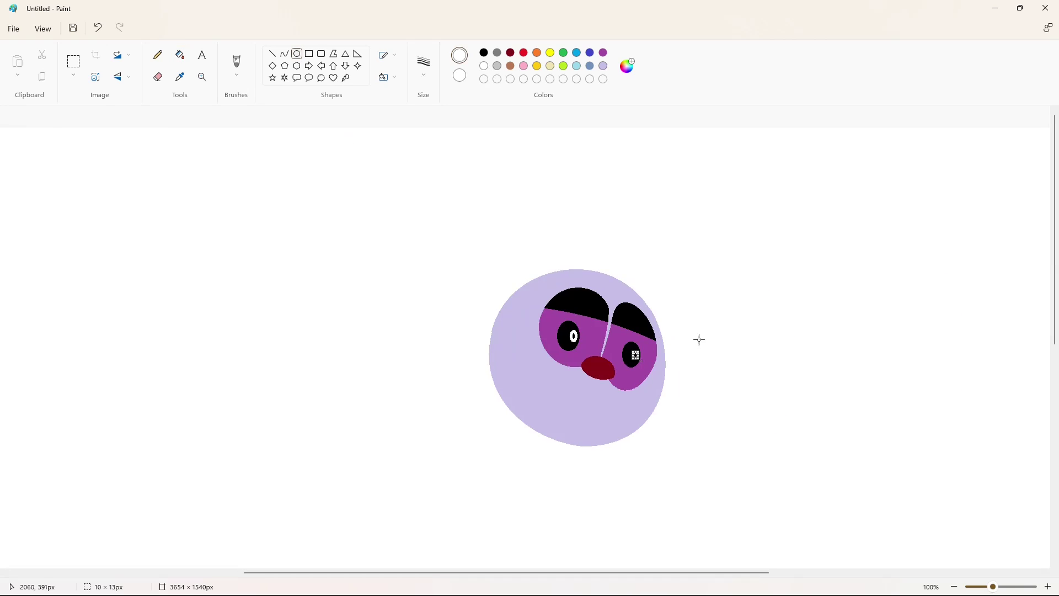
left_click(180, 55)
Step: Draw a wide smiling mouth below the nose with black curves and fill it with black
scroll(914, 509, "down", 2)
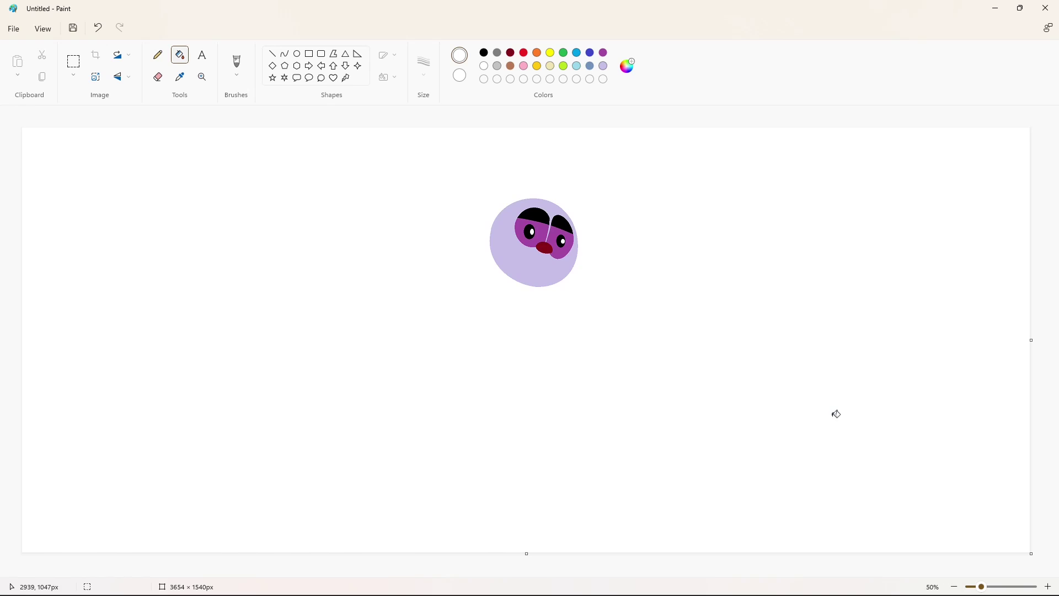
left_click(285, 53)
mouse_move(513, 247)
left_mouse_down()
mouse_move(563, 269)
mouse_move(521, 261)
mouse_move(523, 271)
mouse_move(558, 268)
mouse_move(536, 276)
mouse_move(546, 277)
left_mouse_up()
left_click(579, 279)
left_click(625, 270)
left_click(181, 55)
left_click(533, 266)
Step: Draw an arched dark red curve across the lower part of the mouth as the tongue's upper edge
left_click(511, 53)
left_click(285, 54)
left_click_drag(532, 272, 536, 268)
left_click(841, 450)
Step: Trim the tongue curve's ends outside the mouth with lavender lines and fill the tongue with dark red
left_click(1048, 587)
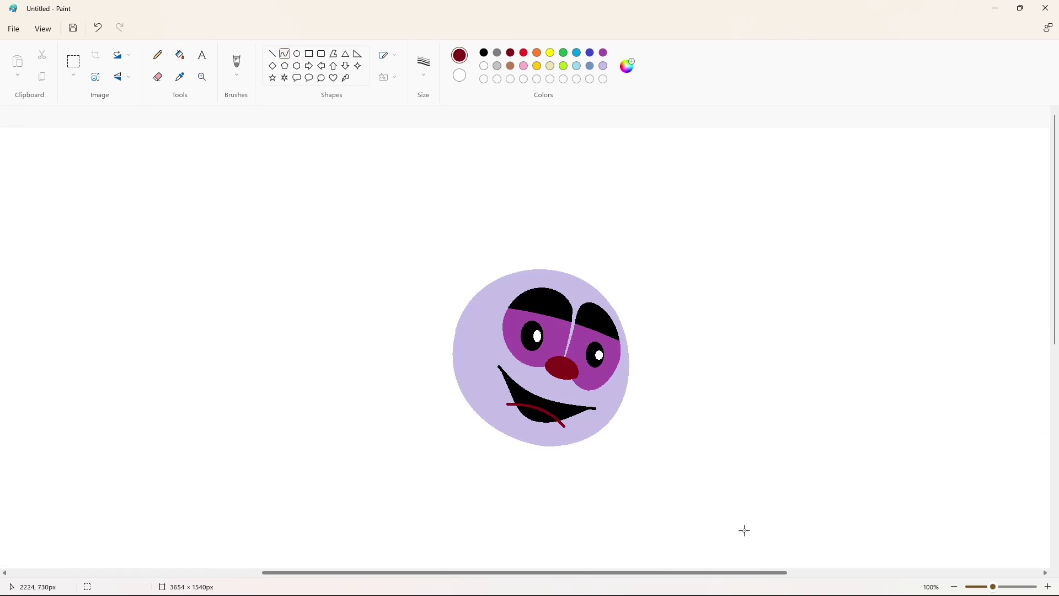
left_click(272, 54)
left_click(603, 65)
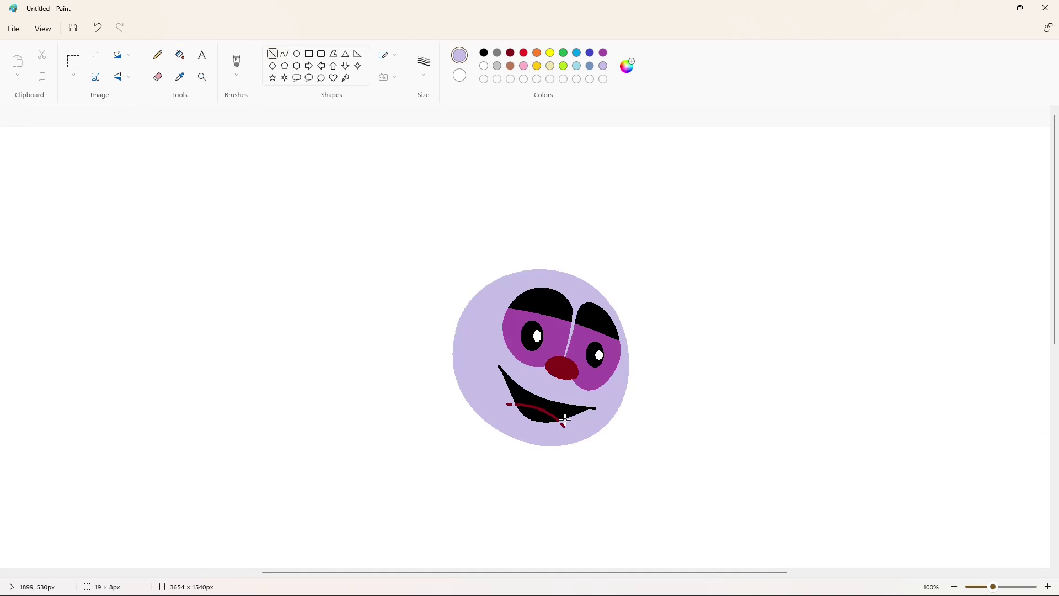
left_click(180, 55)
left_click(511, 52)
left_click(535, 415)
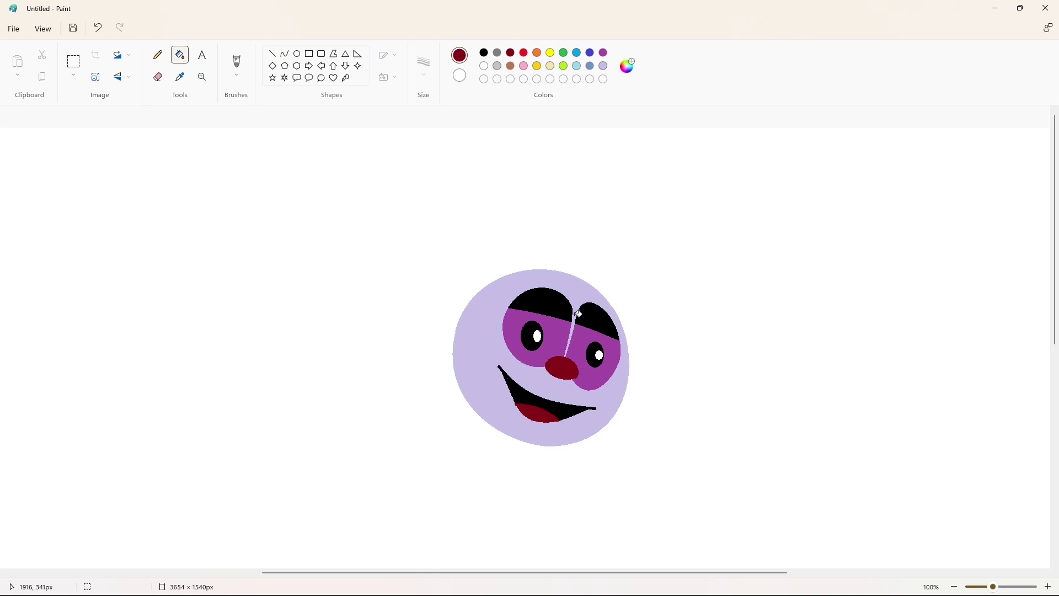
Step: Clean up the mouth's edge beside the tongue with a lavender line
left_click(603, 65)
left_click(272, 53)
left_click_drag(512, 398, 520, 415)
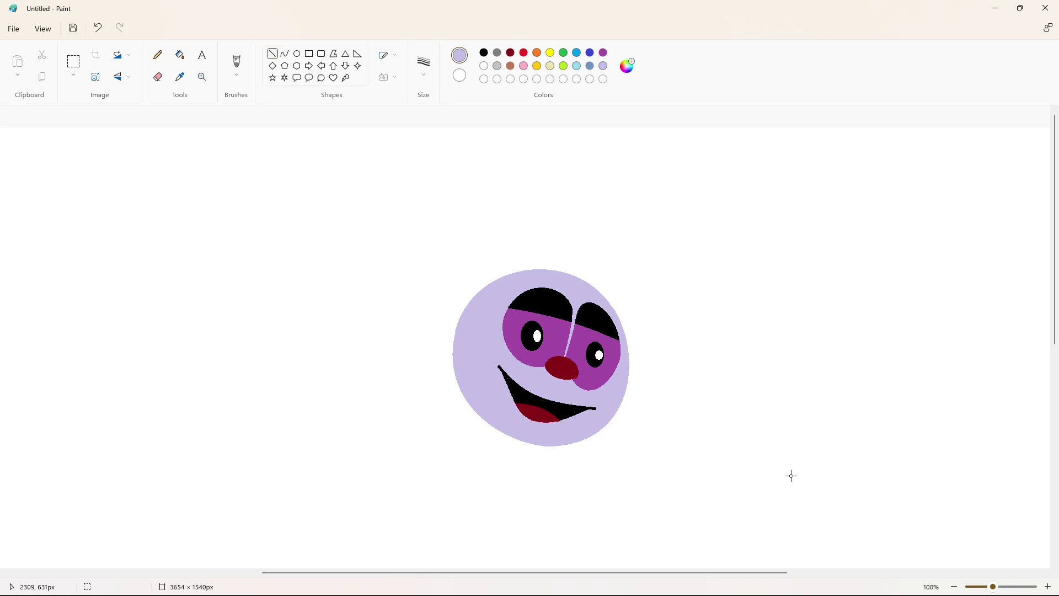
Step: Draw a small oval at each corner of the mouth and fill both with black
scroll(588, 395, "down", 2)
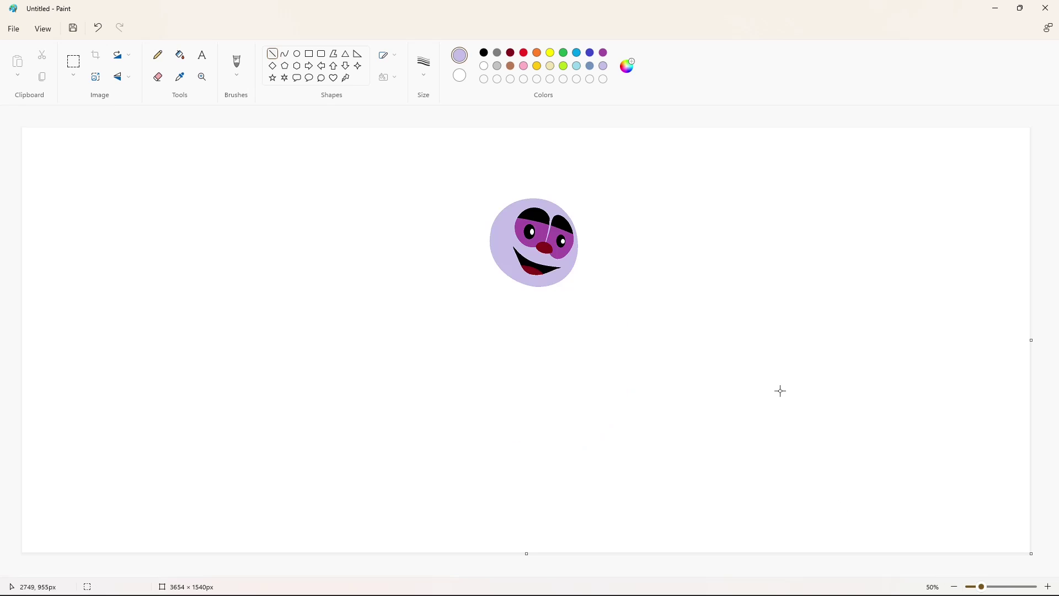
left_click(484, 53)
left_click(297, 54)
left_click_drag(505, 239, 514, 248)
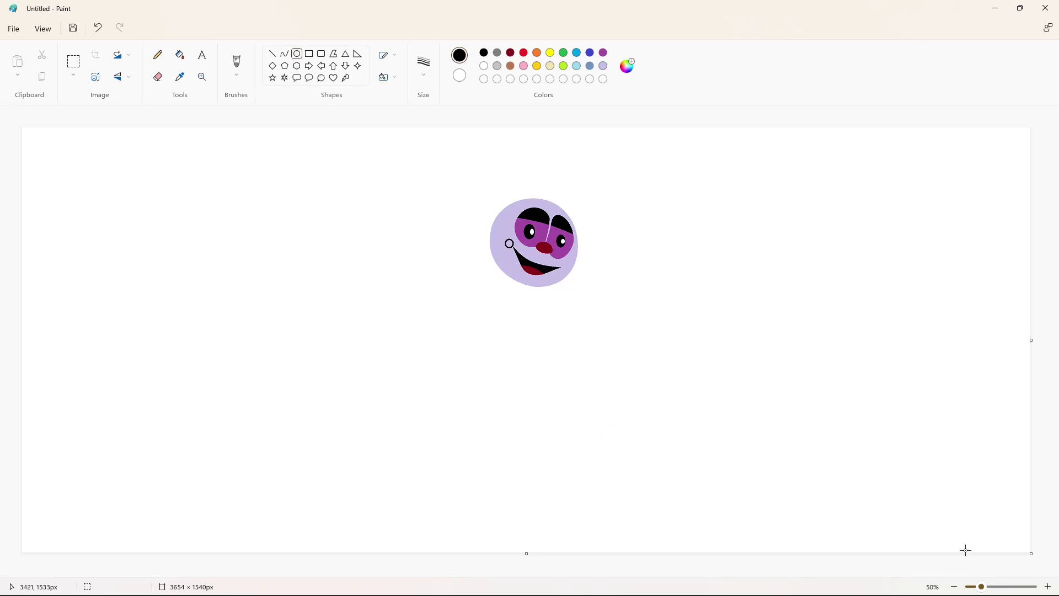
left_click(1048, 587)
left_click_drag(447, 573, 750, 573)
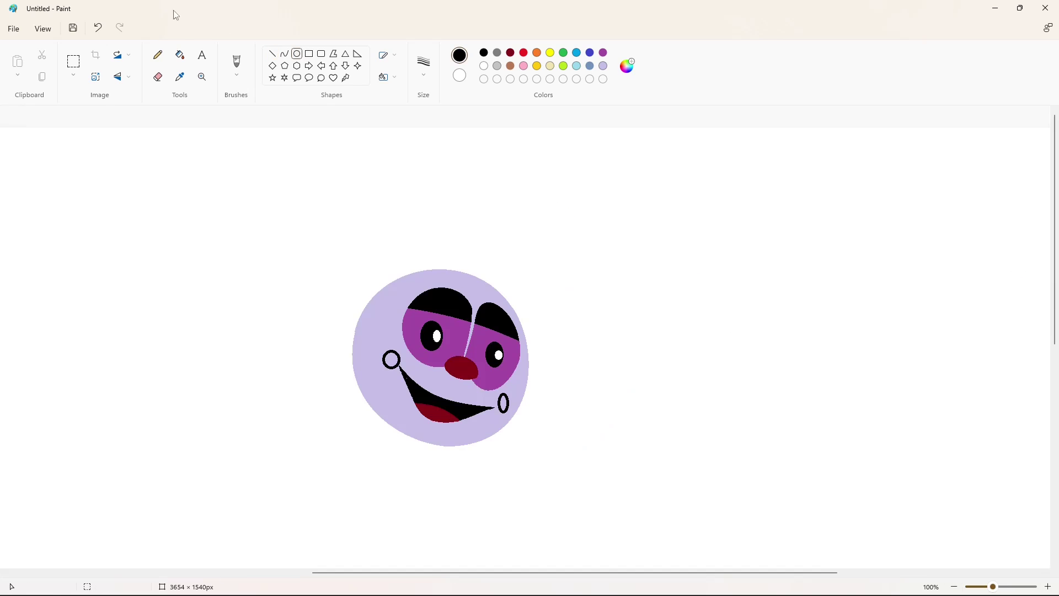
left_click(180, 55)
left_click(392, 360)
left_click(504, 403)
Step: Draw two round antenna tips above the head and fill them with lavender
left_click(955, 587)
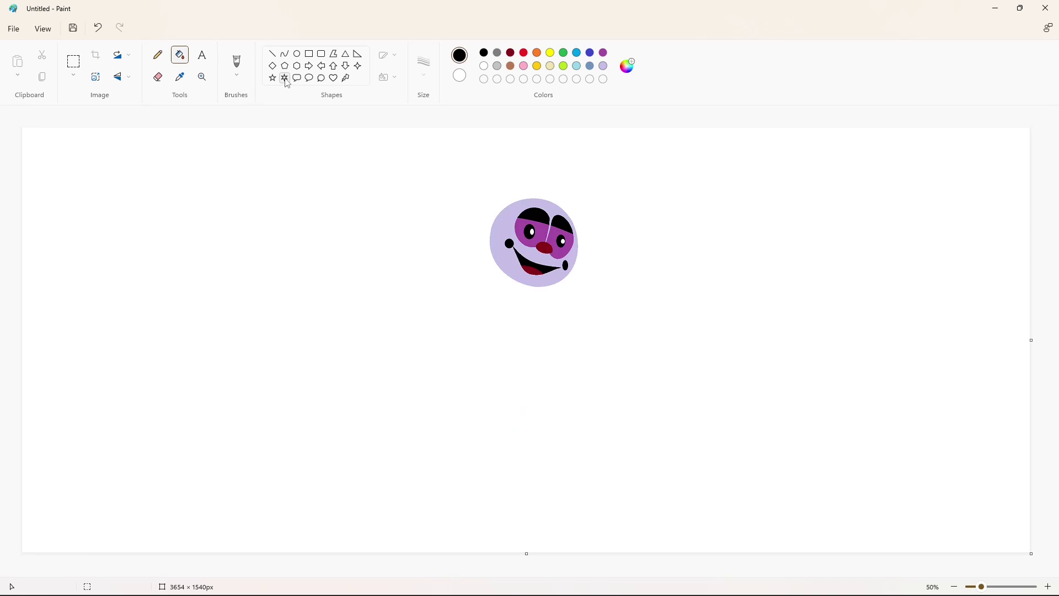
left_click(297, 54)
mouse_move(541, 143)
left_mouse_down()
mouse_move(613, 160)
mouse_move(571, 173)
mouse_move(586, 191)
left_mouse_up()
left_click(649, 186)
left_click(180, 55)
left_click(552, 155)
left_click(578, 182)
left_click(603, 66)
left_click(554, 158)
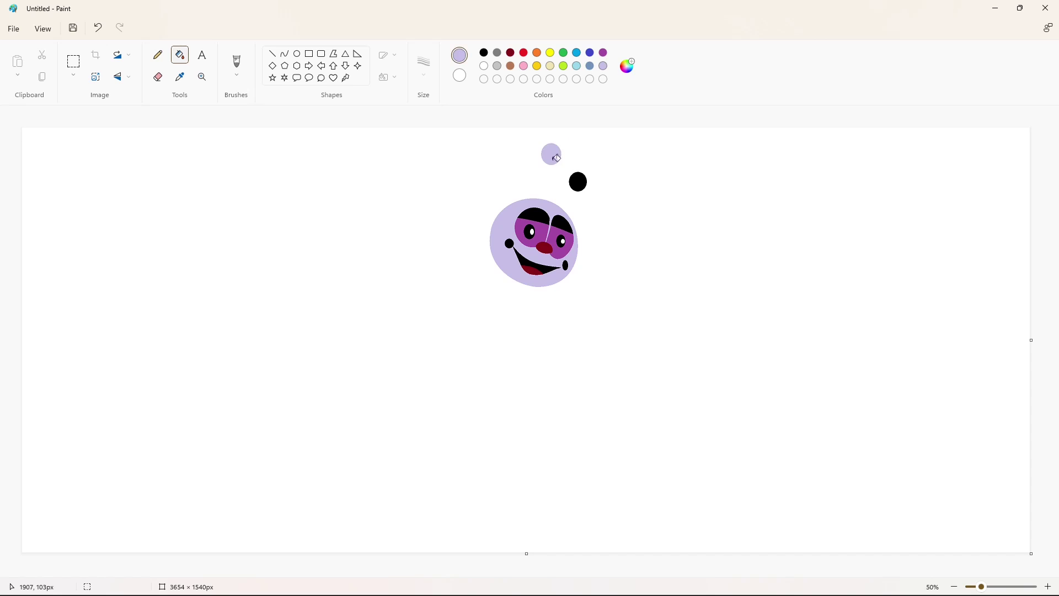
left_click(578, 182)
Step: Draw a smaller circle inside each antenna tip and fill both with black
left_click(485, 53)
left_click(297, 53)
left_click_drag(544, 146, 585, 188)
left_click(180, 55)
left_click(553, 154)
left_click(578, 181)
Step: Draw two black curves connecting the higher antenna tip to the head as the sides of its stalk
left_click(285, 53)
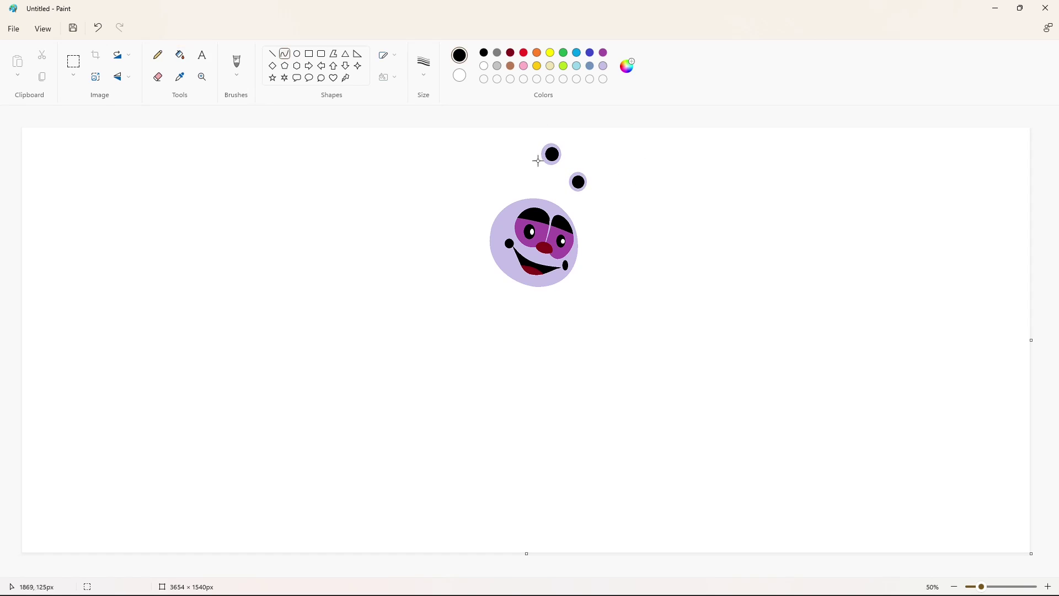
left_click(538, 173)
mouse_move(544, 159)
left_mouse_down()
mouse_move(528, 201)
mouse_move(550, 160)
left_mouse_up()
left_click(532, 188)
left_click(537, 184)
left_click(542, 172)
left_click(606, 188)
Step: Draw two short black curves from the lower antenna tip to the head and undo the stray curve
mouse_move(557, 207)
left_mouse_down()
mouse_move(574, 186)
mouse_move(816, 359)
left_mouse_up()
left_click(561, 192)
left_click(565, 199)
left_click(577, 207)
left_click(564, 200)
left_click(567, 196)
key("ctrl+z")
Step: Fill the head with brown and cover the stalk ends overlapping it with brown lines
left_click(1048, 586)
left_click_drag(470, 572, 696, 573)
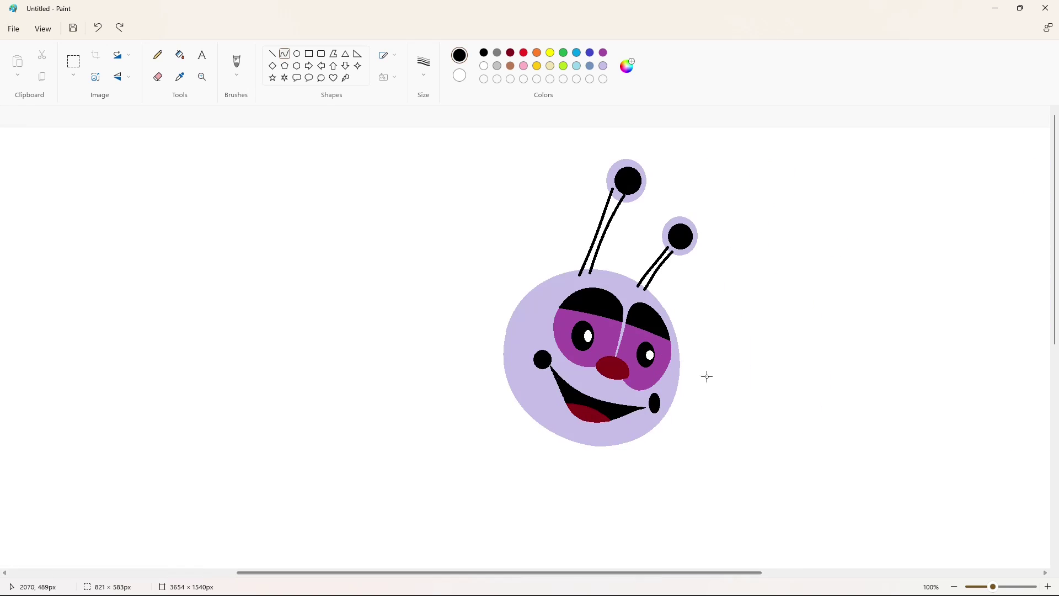
left_click(510, 66)
left_click(180, 54)
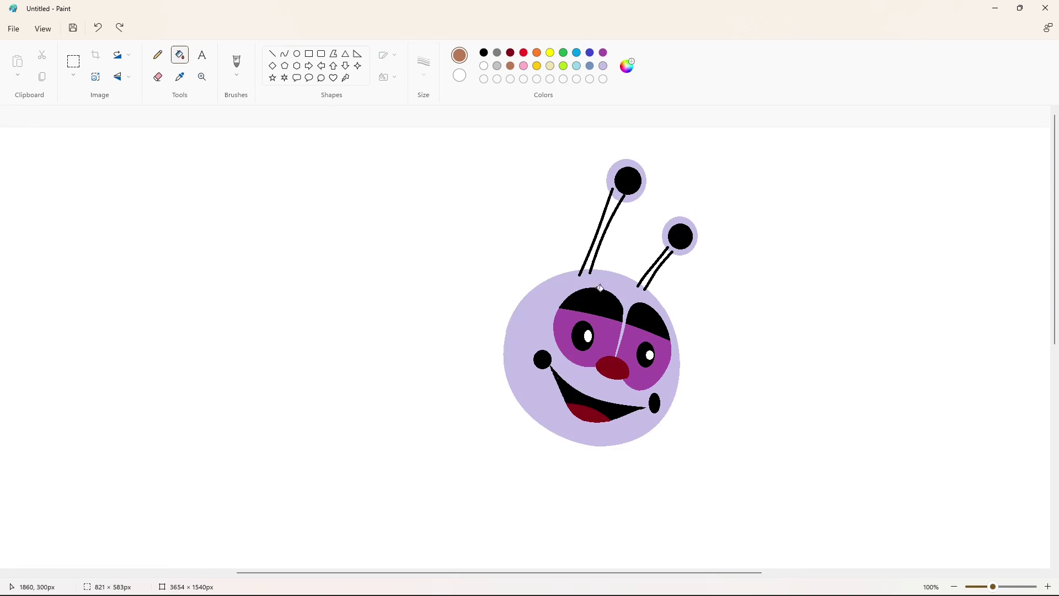
left_click(612, 280)
left_click(272, 53)
left_click_drag(580, 272, 588, 272)
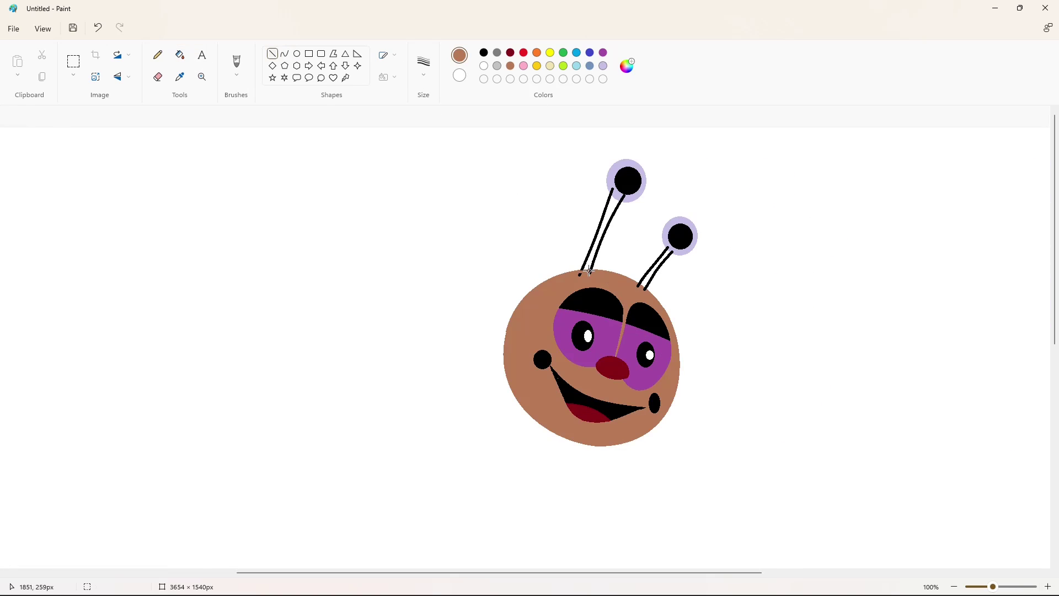
Step: Trim the longer antenna stalk at its tip with lavender and fill the stalk with black
left_click(180, 55)
left_click(158, 55)
left_click(603, 65)
left_click(272, 53)
left_click(180, 55)
left_click(484, 53)
left_click(613, 207)
Step: Trim the shorter antenna stalk at its tip with lavender and fill the stalk with black
left_click(603, 65)
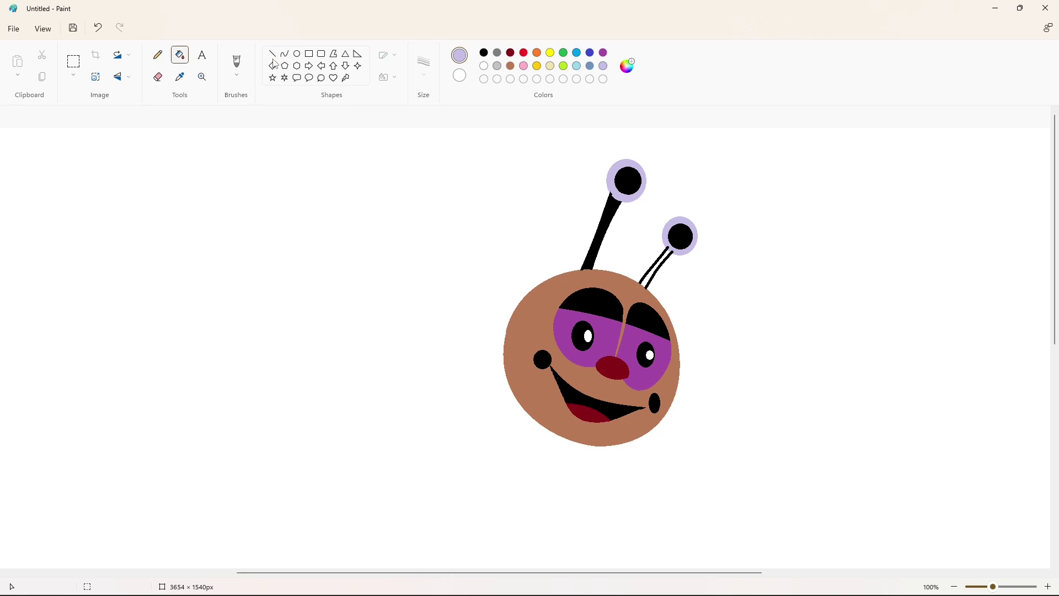
left_click(273, 54)
left_click(484, 53)
left_click(180, 55)
left_click(657, 268)
left_click(604, 66)
left_click(272, 54)
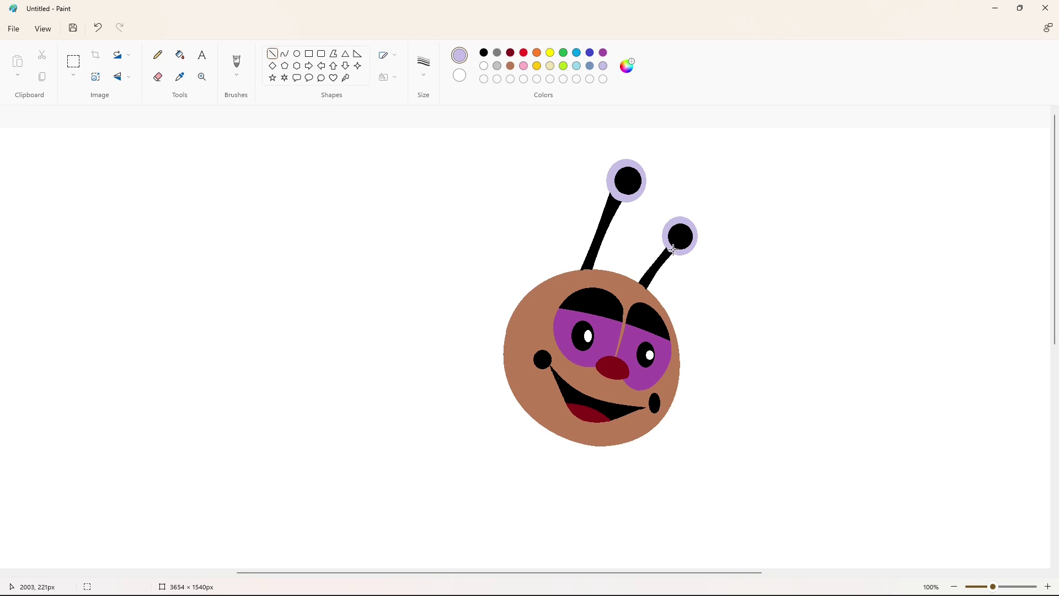
left_click(484, 54)
left_click(981, 587)
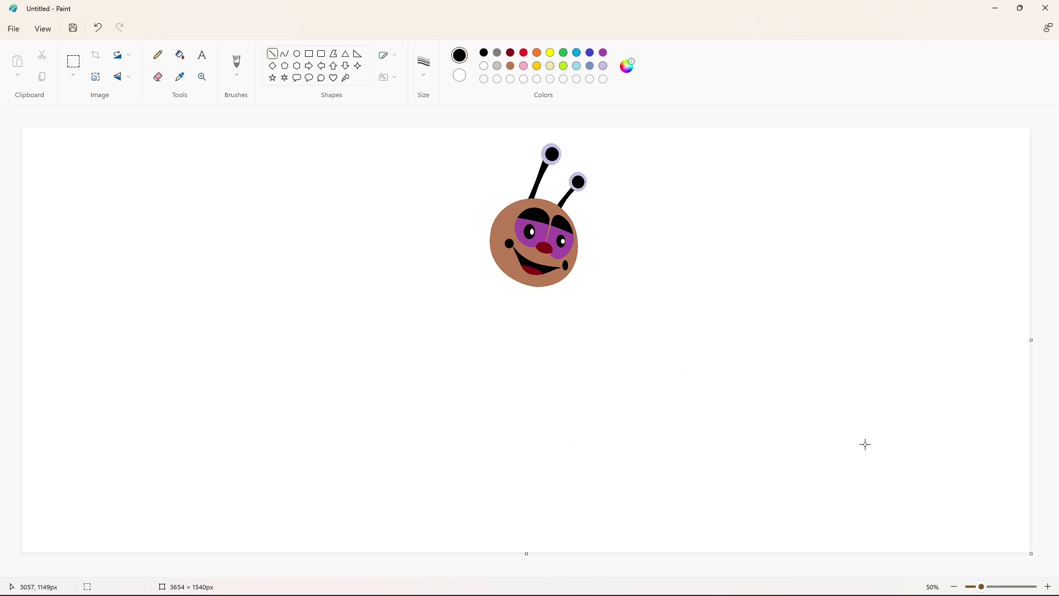
Step: Draw the body's outer edge as a curve from the chin down and around to the lower left, and recolour it dark red
left_click(286, 54)
left_click(506, 290)
left_click_drag(513, 284, 442, 352)
left_click(511, 298)
left_click(511, 348)
left_click(511, 53)
left_click(180, 55)
left_click(511, 303)
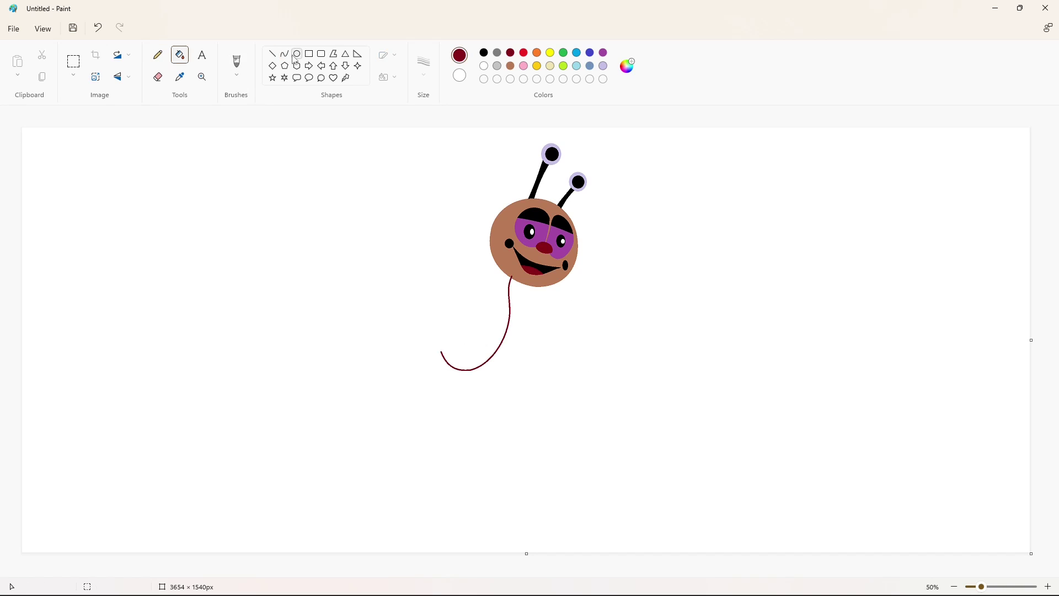
Step: Draw the top and outer edges of a large upper wing left of the head with black curves
left_click(285, 54)
left_click(484, 52)
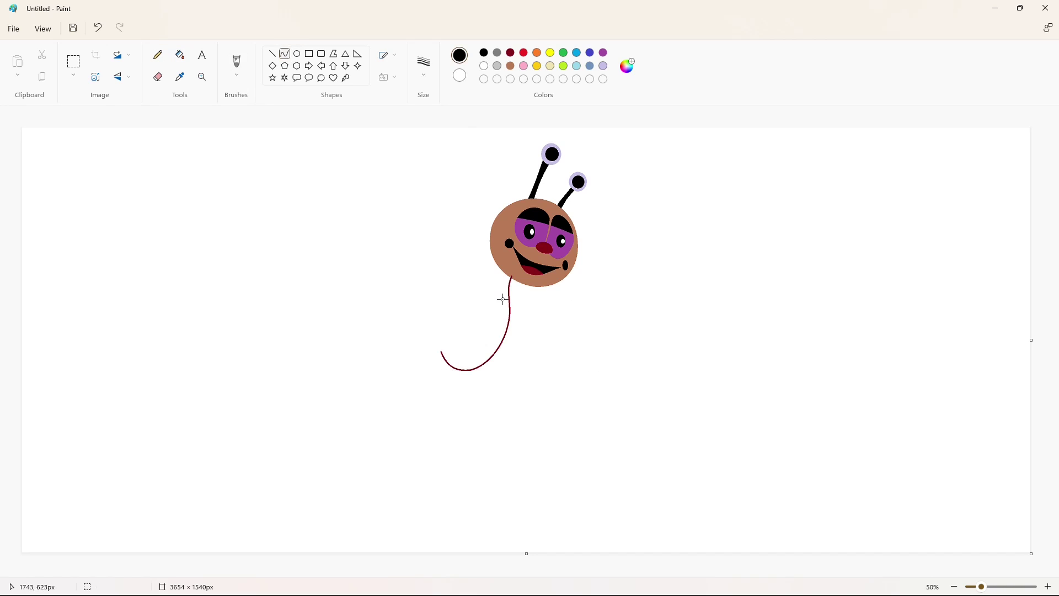
left_click_drag(500, 297, 412, 192)
left_click_drag(486, 265, 495, 260)
mouse_move(459, 212)
left_mouse_down()
mouse_move(449, 196)
mouse_move(383, 253)
left_mouse_up()
left_click(655, 271)
left_click_drag(399, 202, 394, 195)
Step: Draw the upper wing's lower edge and close its rounded base near the body with black curves
mouse_move(388, 226)
left_mouse_down()
mouse_move(382, 218)
mouse_move(435, 306)
mouse_move(474, 319)
left_mouse_up()
left_click(569, 204)
left_click_drag(419, 279, 402, 300)
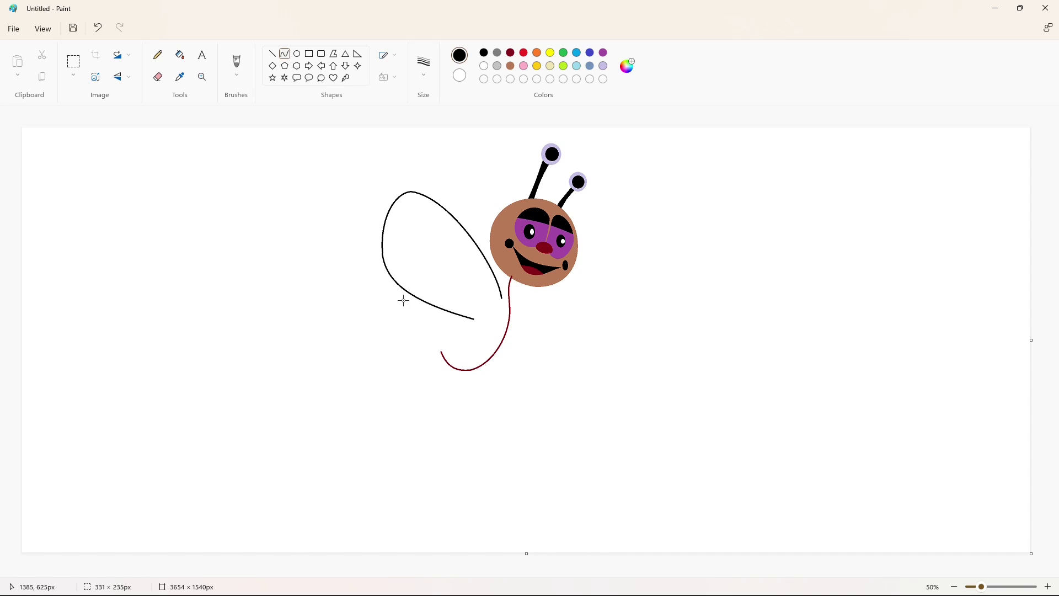
mouse_move(474, 319)
left_mouse_down()
mouse_move(501, 298)
mouse_move(491, 320)
mouse_move(501, 313)
left_mouse_up()
left_click(569, 314)
Step: Fill the upper wing and its outline with lavender
left_click(180, 54)
left_click(454, 267)
left_click(603, 66)
left_click(449, 239)
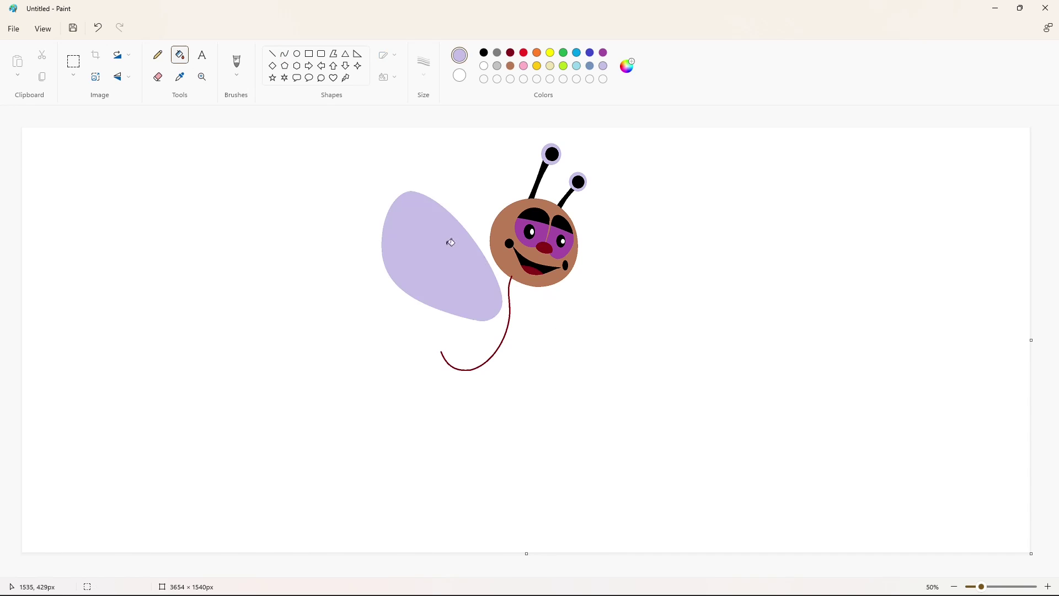
Step: Draw a black inner outline inside the upper wing, following the wing's shape
left_click(484, 53)
left_click(285, 54)
mouse_move(494, 288)
left_mouse_down()
mouse_move(433, 208)
mouse_move(398, 258)
mouse_move(413, 198)
mouse_move(391, 230)
mouse_move(487, 314)
mouse_move(432, 306)
mouse_move(494, 288)
left_mouse_up()
left_click(414, 277)
left_click(586, 330)
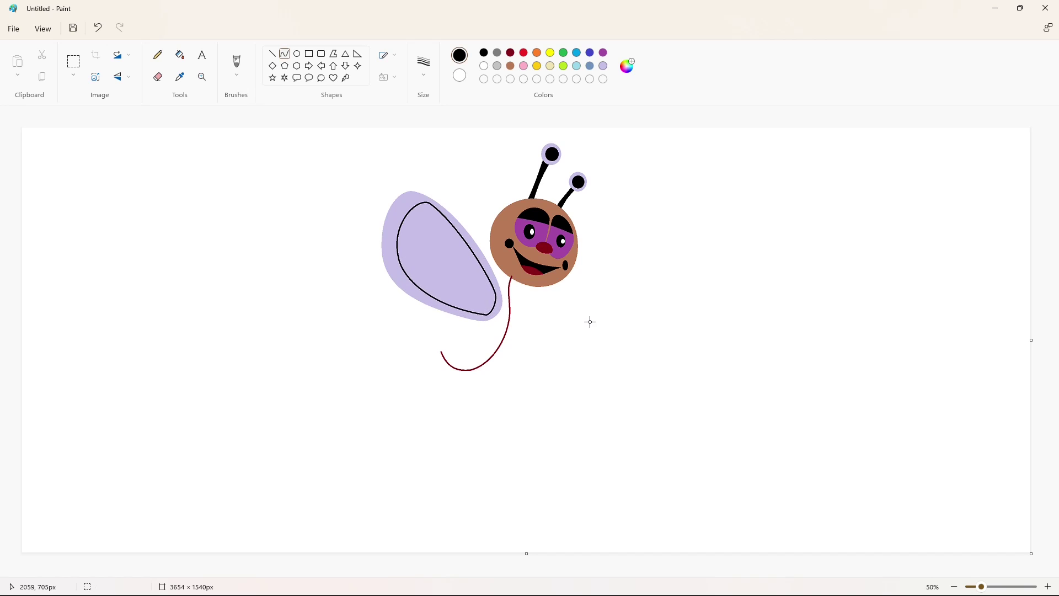
Step: Draw the outer outline of a smaller lower wing beneath the upper wing with black curves, undoing the misplaced bend
mouse_move(416, 295)
left_mouse_down()
mouse_move(409, 360)
mouse_move(397, 341)
mouse_move(492, 320)
left_mouse_up()
left_click(485, 346)
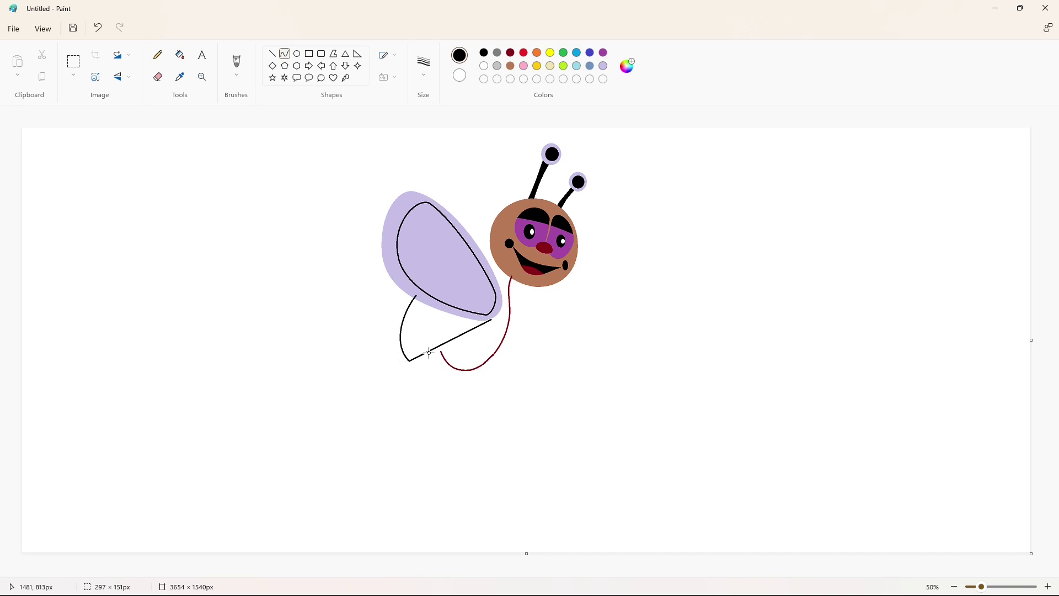
left_click(482, 343)
mouse_move(430, 352)
left_mouse_down()
mouse_move(434, 362)
mouse_move(493, 318)
mouse_move(418, 368)
left_mouse_up()
key("ctrl+z")
left_click(489, 343)
left_click(568, 357)
Step: Draw a second black outline just inside the lower wing's outer outline
mouse_move(425, 303)
left_mouse_down()
mouse_move(413, 355)
mouse_move(400, 344)
mouse_move(491, 318)
left_mouse_up()
left_click(405, 304)
left_click(541, 364)
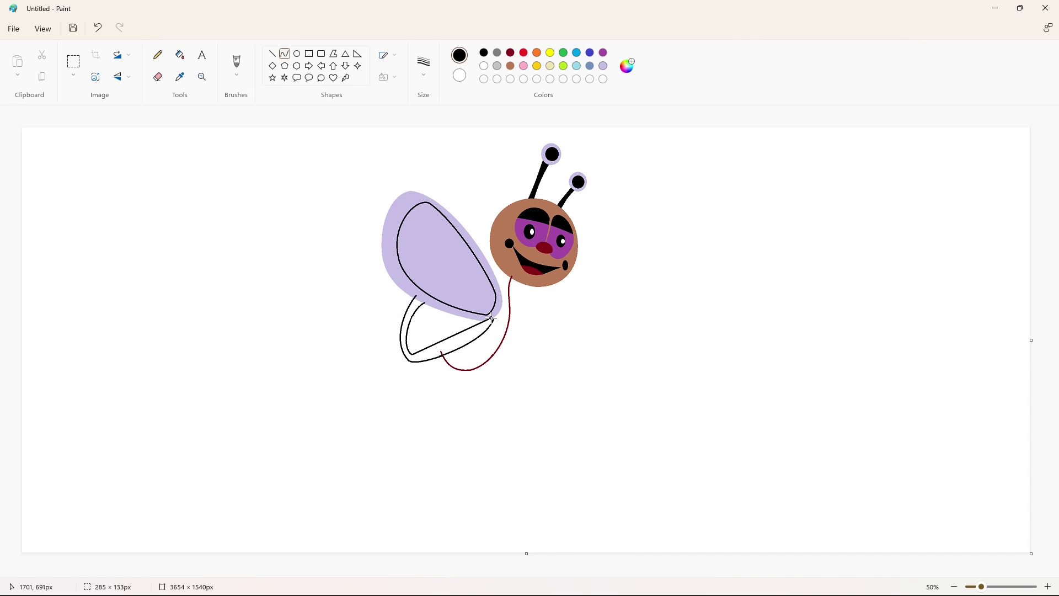
left_click_drag(436, 354, 420, 362)
left_click(479, 347)
left_click(545, 346)
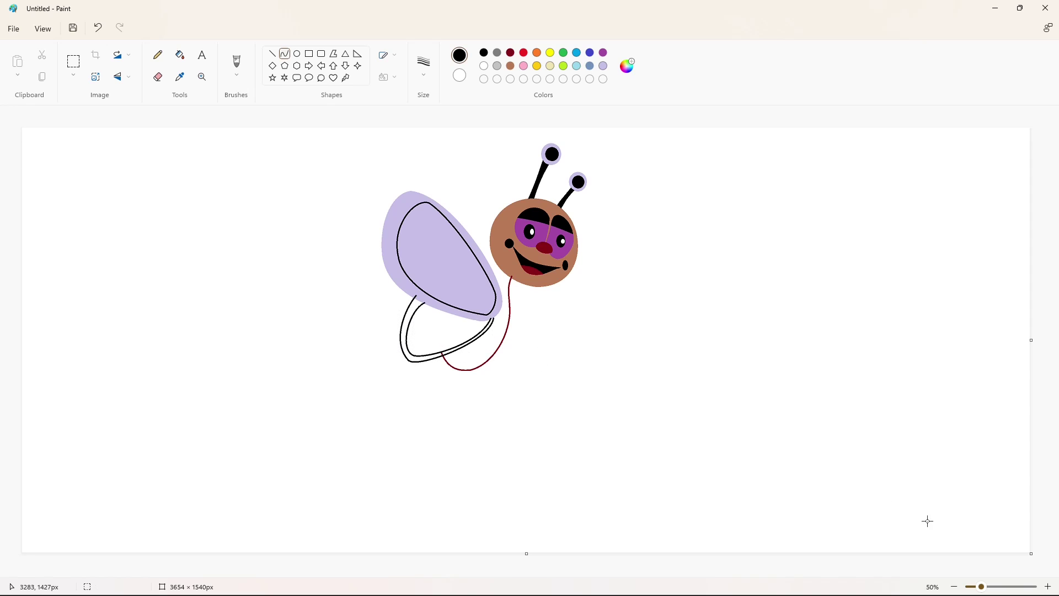
Step: Fill the upper wing's border and interior with brown, keeping the black inner outline
left_click(1048, 587)
left_click(510, 66)
left_click(180, 55)
left_click(331, 190)
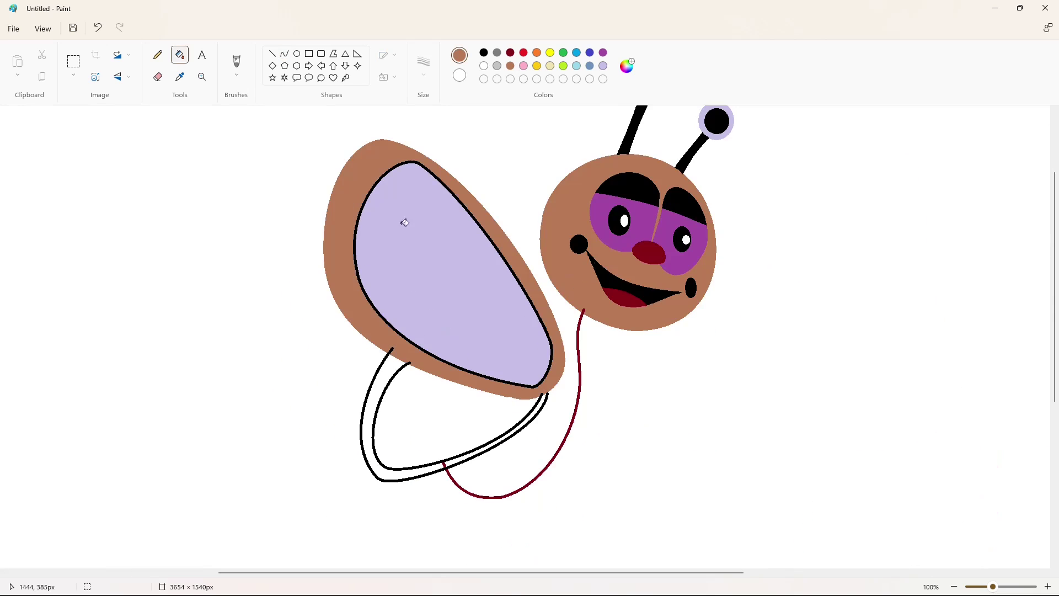
left_click(403, 221)
Step: Fill the lower wing's outer outline, border and interior with lavender, keeping the black inner outline
left_click(272, 54)
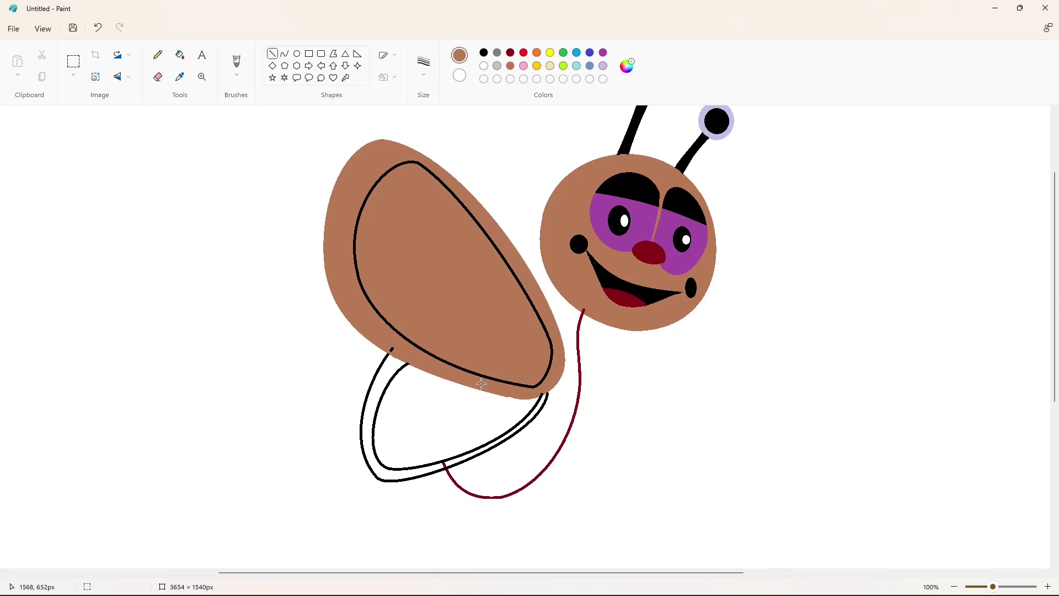
left_click(188, 61)
left_click(603, 66)
left_click(383, 377)
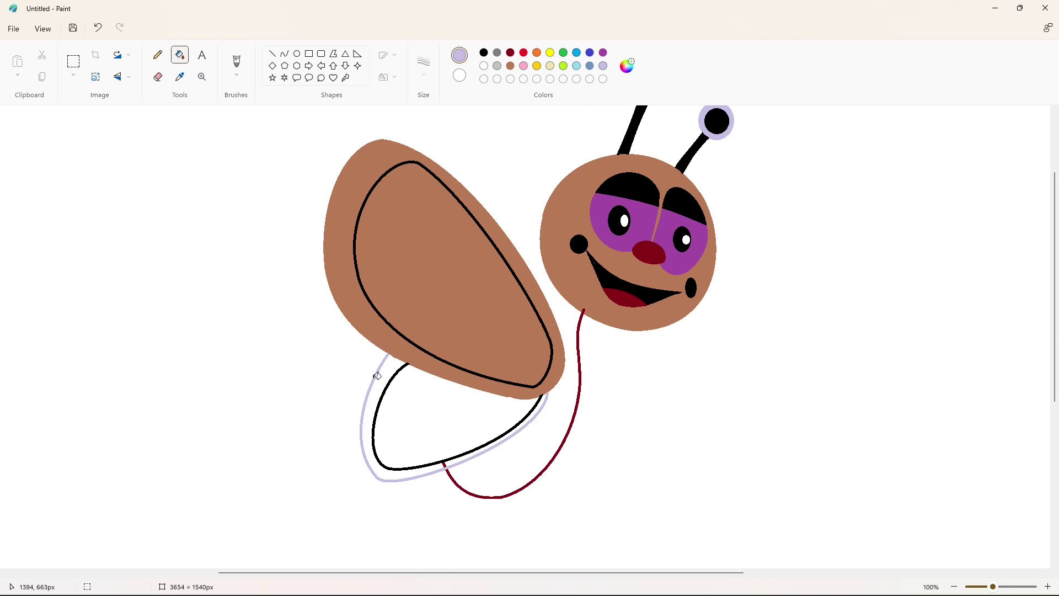
left_click(395, 367)
left_click(524, 426)
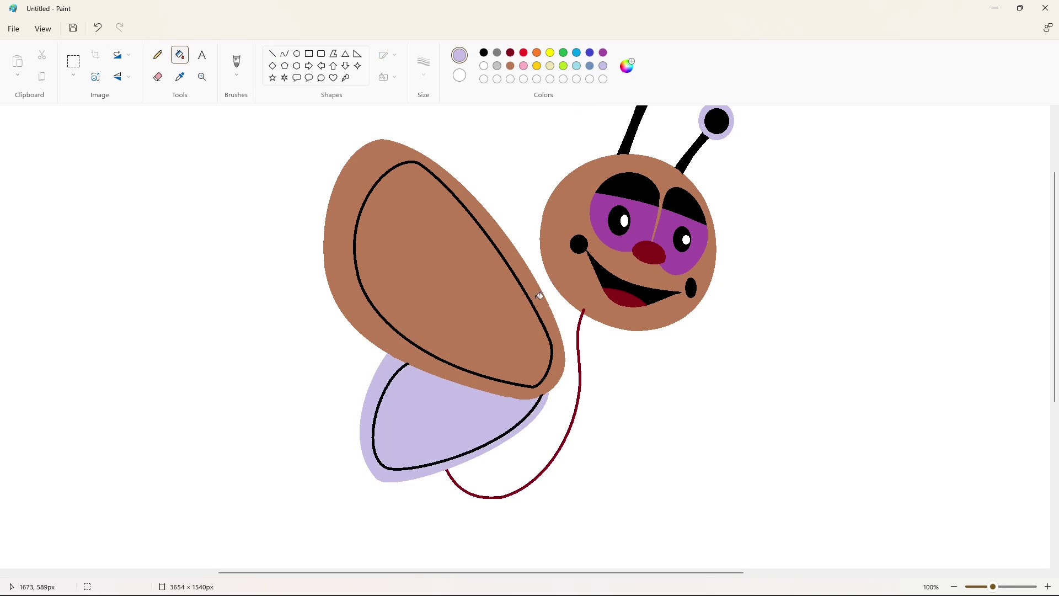
Step: Cover the end of the body curve that overlaps the head with brown
left_click(511, 65)
left_click(272, 53)
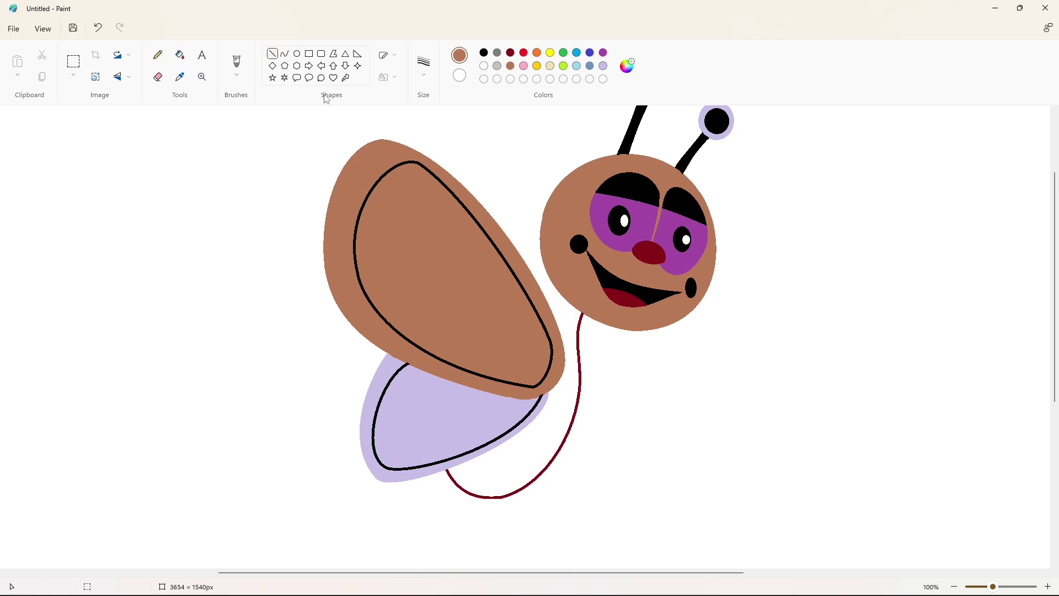
left_click(158, 54)
Step: Draw the far wing between the brown wing and the head as three nested black arches
left_click(484, 53)
scroll(847, 507, "down", 2)
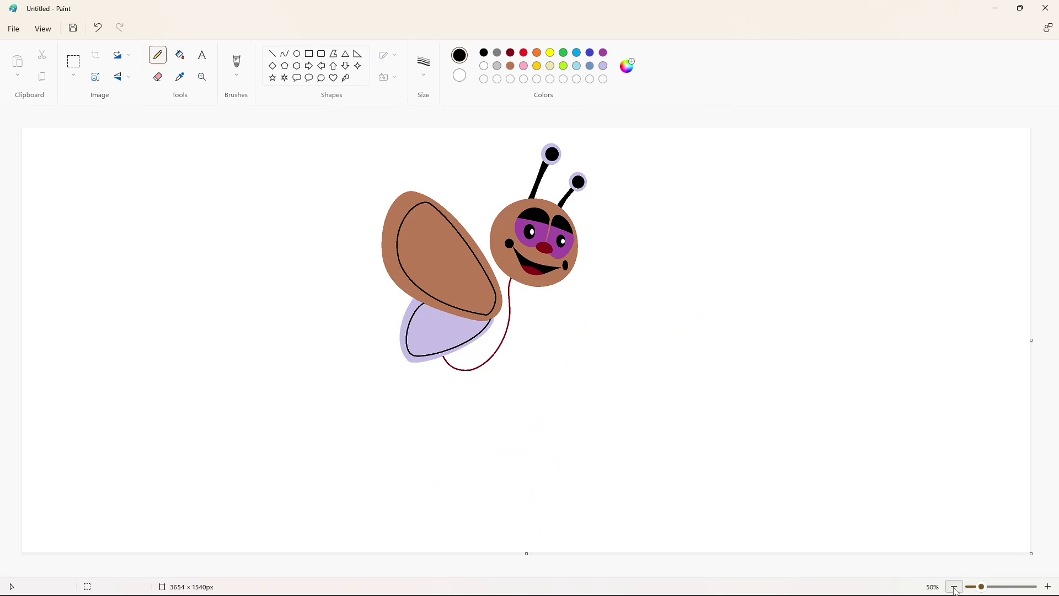
left_click(284, 54)
mouse_move(501, 213)
left_mouse_down()
mouse_move(445, 209)
mouse_move(466, 170)
mouse_move(469, 208)
mouse_move(484, 182)
left_mouse_up()
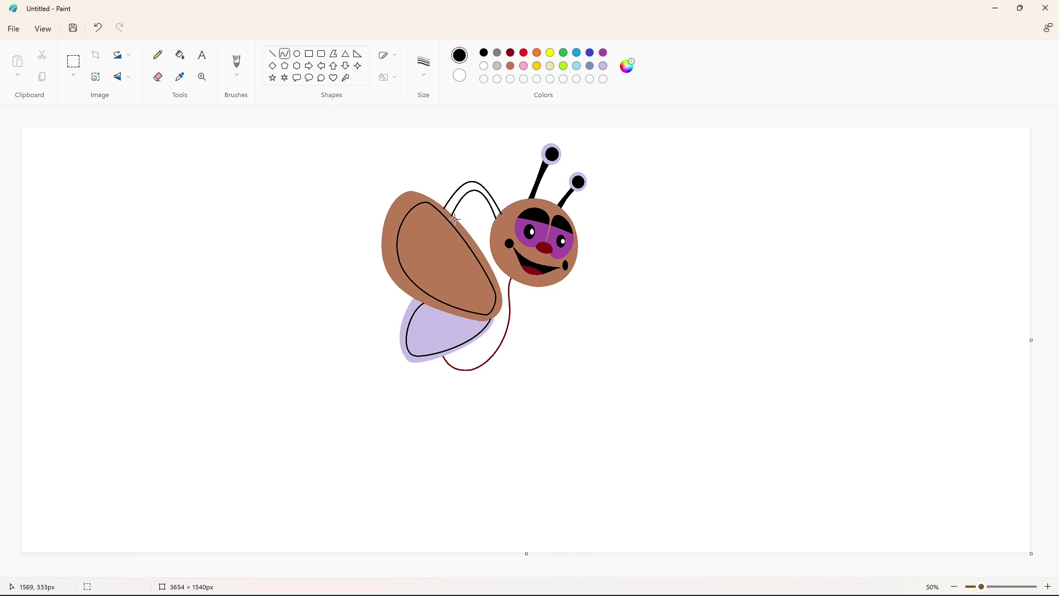
left_click_drag(455, 220, 495, 221)
left_click_drag(466, 217, 486, 204)
Step: Draw short black curves joining the brown wing to the head below the arches
left_click_drag(484, 253, 493, 248)
left_click(490, 251)
left_click(549, 247)
Step: Draw four short black lines across the body beside the wing base to mark its stripes
left_click(273, 55)
mouse_move(504, 301)
left_mouse_down()
mouse_move(512, 320)
mouse_move(494, 322)
left_mouse_up()
left_click(542, 307)
left_click(565, 323)
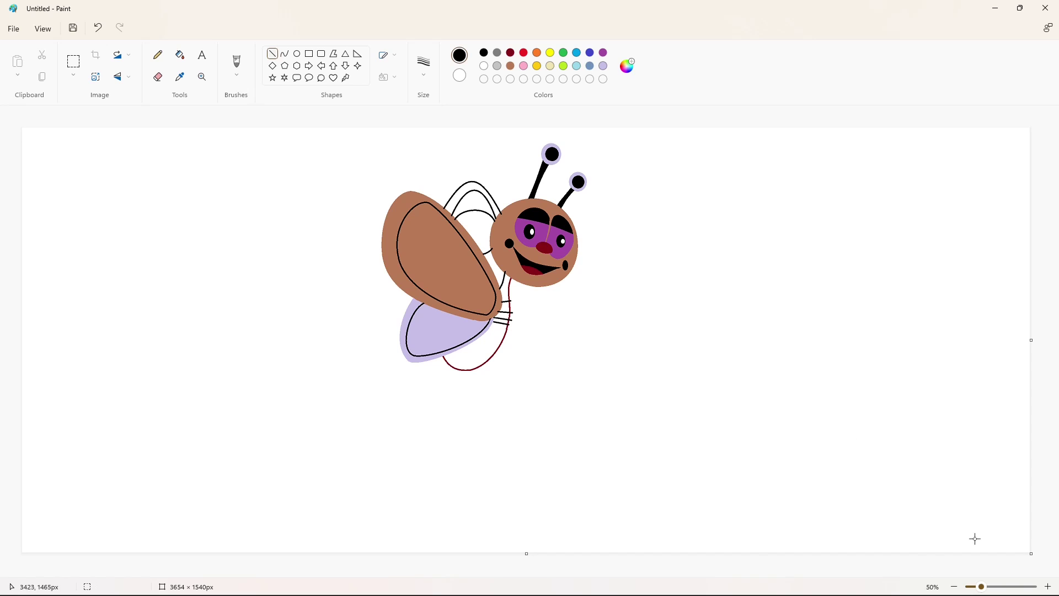
Step: Try to fill the stripe line end outside the body with white, and undo the fill
left_click(1048, 587)
left_click_drag(515, 573, 738, 572)
scroll(553, 298, "down", 2)
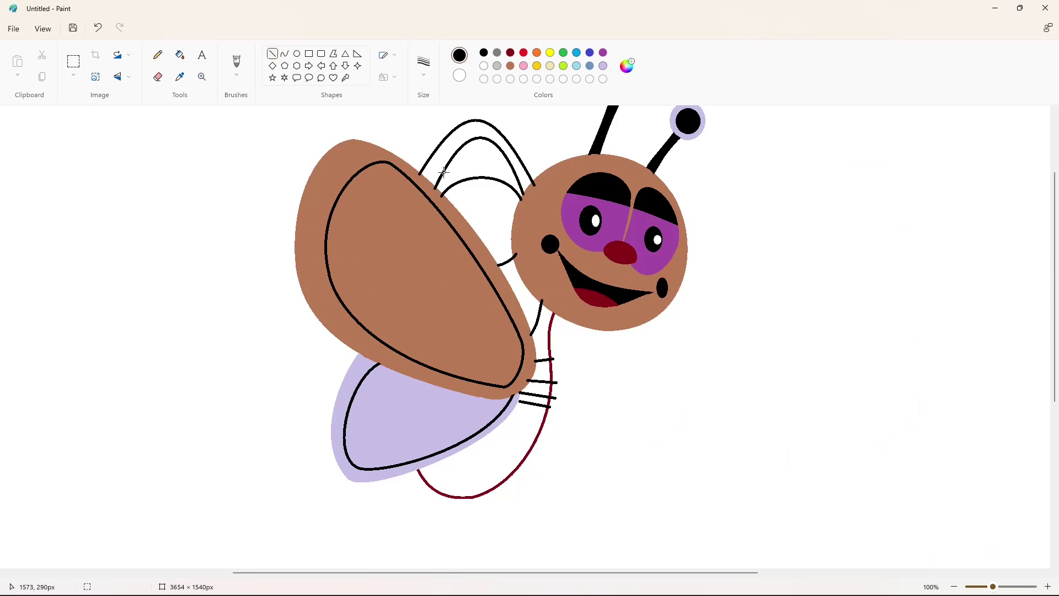
left_click(512, 52)
left_click(180, 54)
left_click(484, 65)
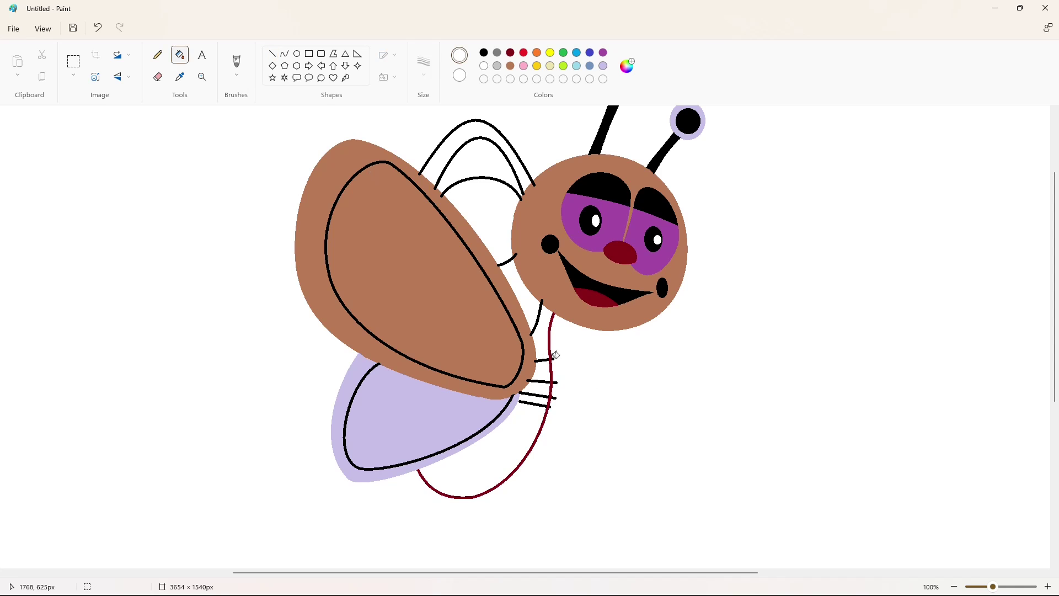
left_click(552, 357)
key("ctrl+z")
Step: Trim the stripe line ends beyond the body's edge with white, and undo the first black stripe fill
left_click(272, 54)
left_click(180, 55)
left_click(483, 52)
left_click(546, 371)
key("ctrl+z")
Step: Fill the body's upper stripe with black, the middle one with purple and the lower one with black
left_click(603, 52)
left_click(541, 382)
left_click(484, 52)
left_click(546, 366)
left_click(603, 52)
left_click(538, 387)
left_click(484, 52)
left_click(538, 398)
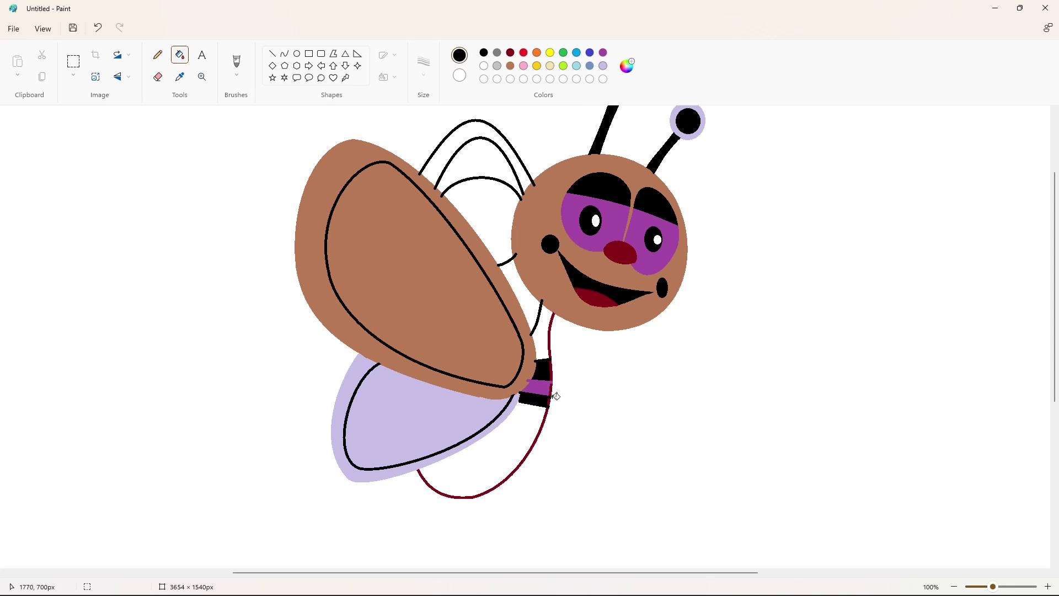
Step: Fill the body sections above and below the stripes with dark red
left_click(603, 52)
left_click(510, 52)
left_click(544, 331)
left_click(522, 452)
Step: Cover the stripe ends overlapping the upper and lower wings with brown and lavender lines
left_click(510, 65)
left_click(272, 54)
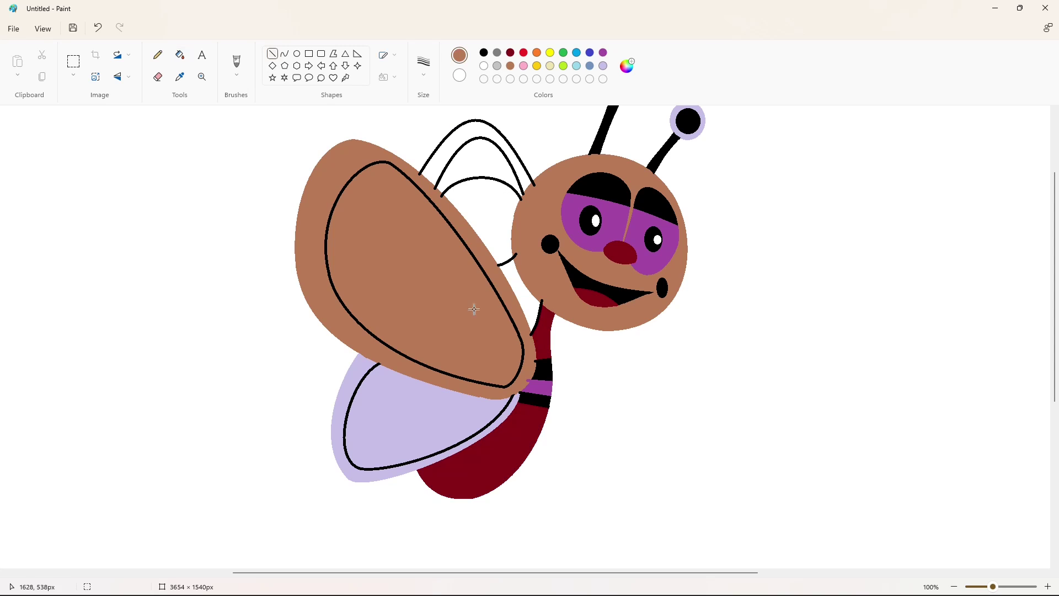
left_click_drag(533, 359, 536, 365)
left_click(603, 66)
Step: Cover the far wing's arch ends overlapping the head and the brown wing with brown lines
left_click(510, 66)
left_click_drag(537, 179, 538, 181)
left_click_drag(439, 191, 446, 199)
left_click(501, 199)
left_click(492, 202)
left_click_drag(498, 263, 501, 269)
Step: Fill the far wing's two upper bands with lavender and its rounded lower area with black
left_click(603, 65)
left_click(180, 55)
left_click(480, 128)
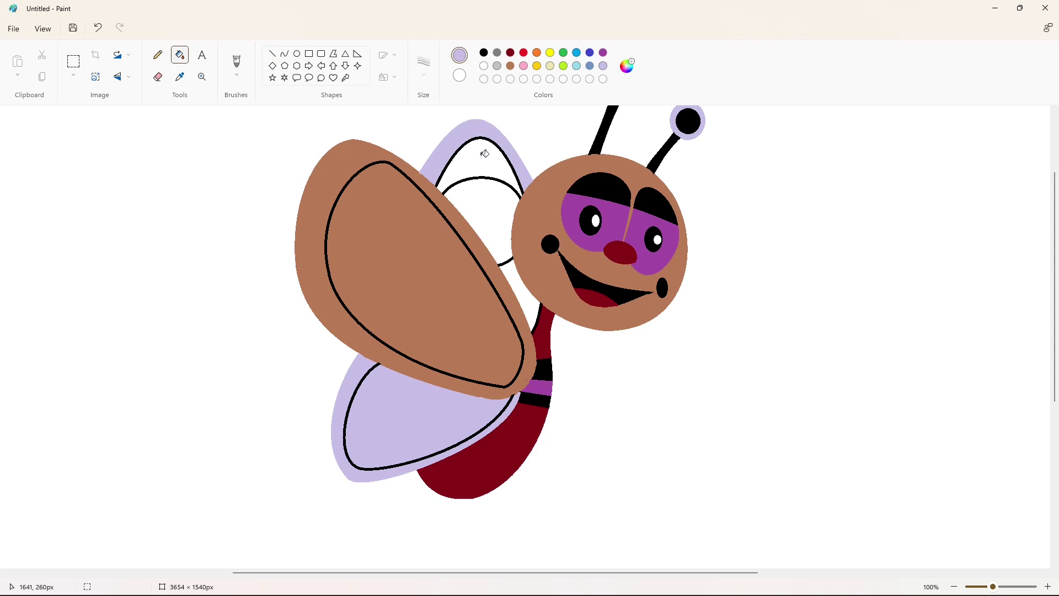
left_click(485, 153)
left_click(484, 53)
left_click(481, 194)
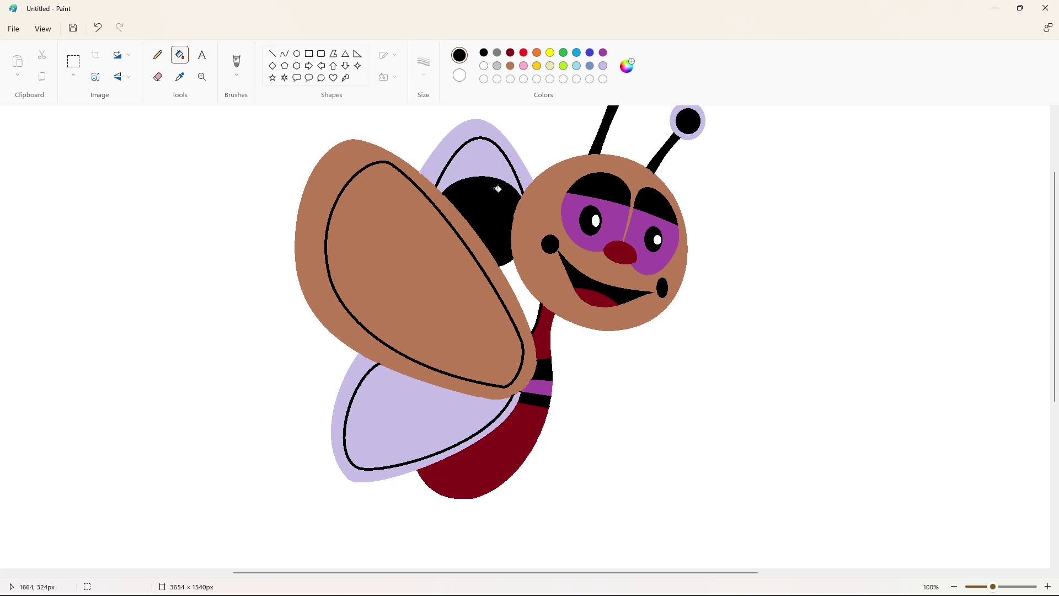
Step: Fill the gap between the brown wing and the head with light grey
left_click(497, 66)
left_click(523, 295)
left_click(545, 306)
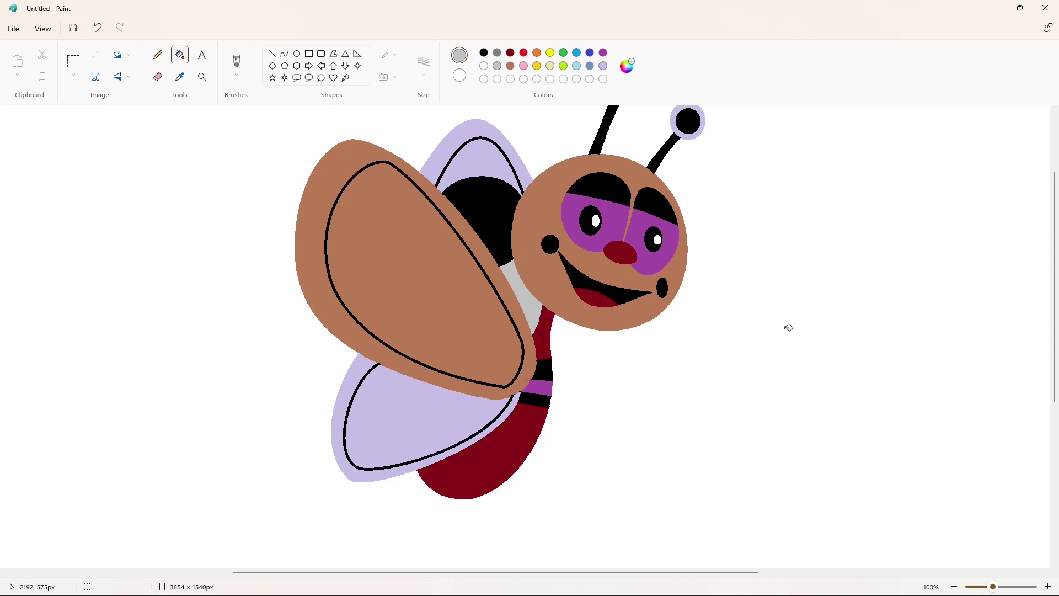
left_click(127, 31)
left_click(510, 66)
left_click(273, 54)
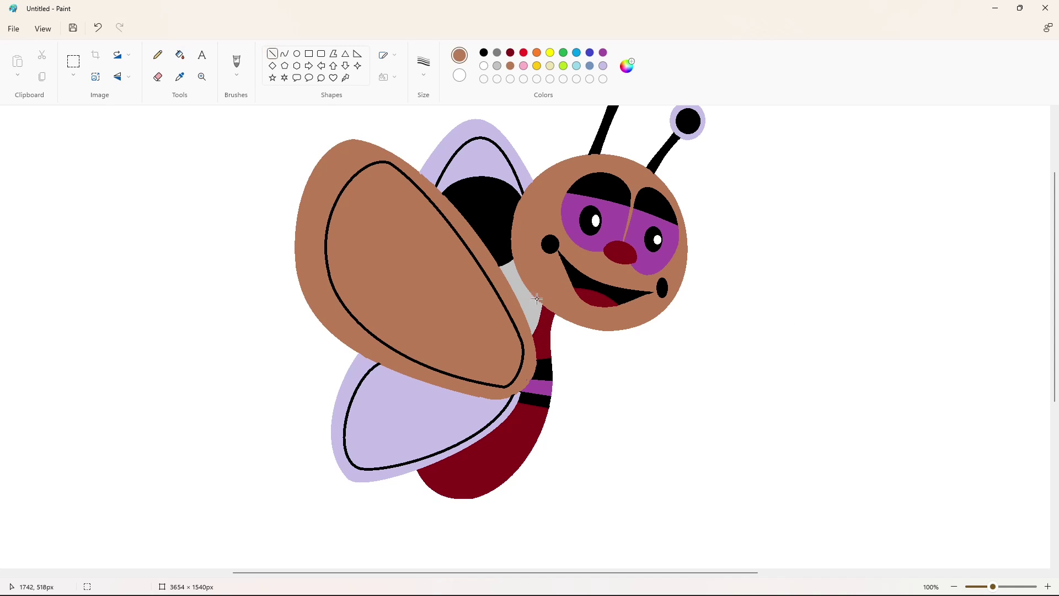
Step: Draw the upper bowl of a decorative letter B below the lower wing with a black curve
scroll(861, 458, "down", 2)
scroll(883, 447, "down", 1, "ctrl")
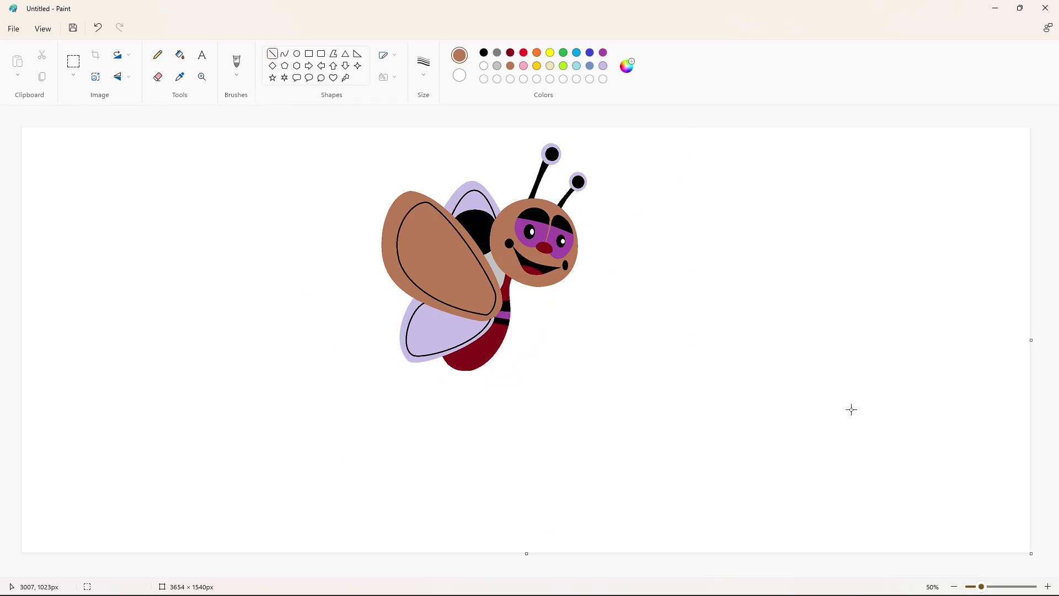
left_click(286, 54)
left_click(484, 53)
mouse_move(360, 364)
left_mouse_down()
mouse_move(409, 396)
mouse_move(415, 361)
mouse_move(438, 376)
left_mouse_up()
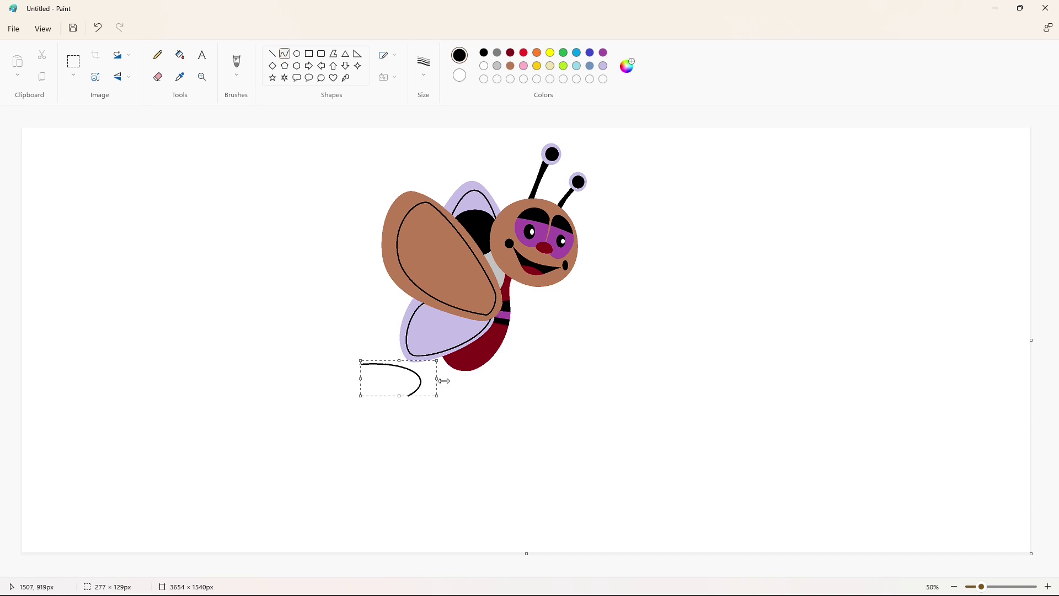
left_click(445, 381)
Step: Draw the curled stroke extending left from the top of the letter B with black curves
mouse_move(360, 364)
left_mouse_down()
mouse_move(322, 396)
mouse_move(333, 369)
mouse_move(316, 378)
mouse_move(343, 399)
mouse_move(326, 408)
mouse_move(340, 411)
mouse_move(355, 372)
left_mouse_up()
left_click(466, 384)
left_click(399, 406)
mouse_move(354, 373)
left_mouse_down()
mouse_move(331, 393)
mouse_move(330, 377)
left_mouse_up()
left_click(398, 379)
Step: Draw the lower bowl, base and stem of the letter B to close its outline
left_click_drag(408, 396, 379, 427)
mouse_move(379, 427)
left_mouse_down()
mouse_move(436, 411)
mouse_move(428, 451)
mouse_move(347, 429)
left_mouse_up()
left_click(427, 448)
mouse_move(347, 429)
left_mouse_down()
mouse_move(366, 430)
mouse_move(355, 372)
mouse_move(355, 418)
mouse_move(346, 389)
mouse_move(400, 392)
mouse_move(401, 423)
left_mouse_up()
left_click(362, 438)
left_click(380, 422)
left_click(346, 390)
Step: Fill the letter B and its outline with lavender
left_click(180, 54)
left_click(381, 394)
left_click(603, 66)
left_click(394, 380)
Step: Draw two small circles one above the other inside the letter B's bowls and fill them with black
left_click(484, 53)
left_click(297, 54)
left_click(180, 54)
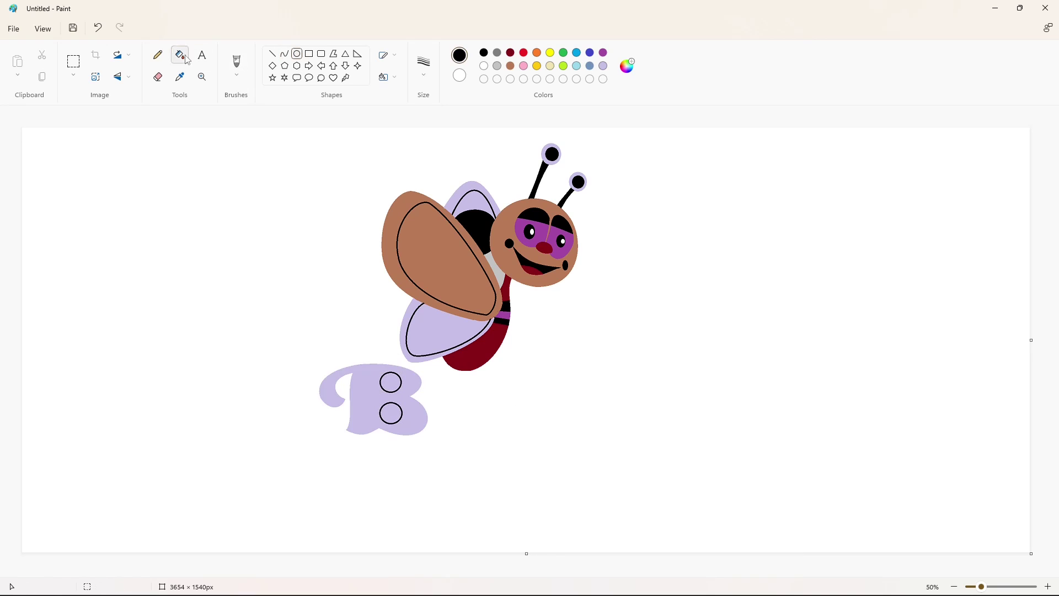
left_click(391, 382)
left_click(391, 414)
Step: Fill the two circles in the letter B with white and the letter itself with black
left_click(484, 66)
left_click(391, 382)
left_click(391, 413)
left_click(484, 53)
left_click(373, 389)
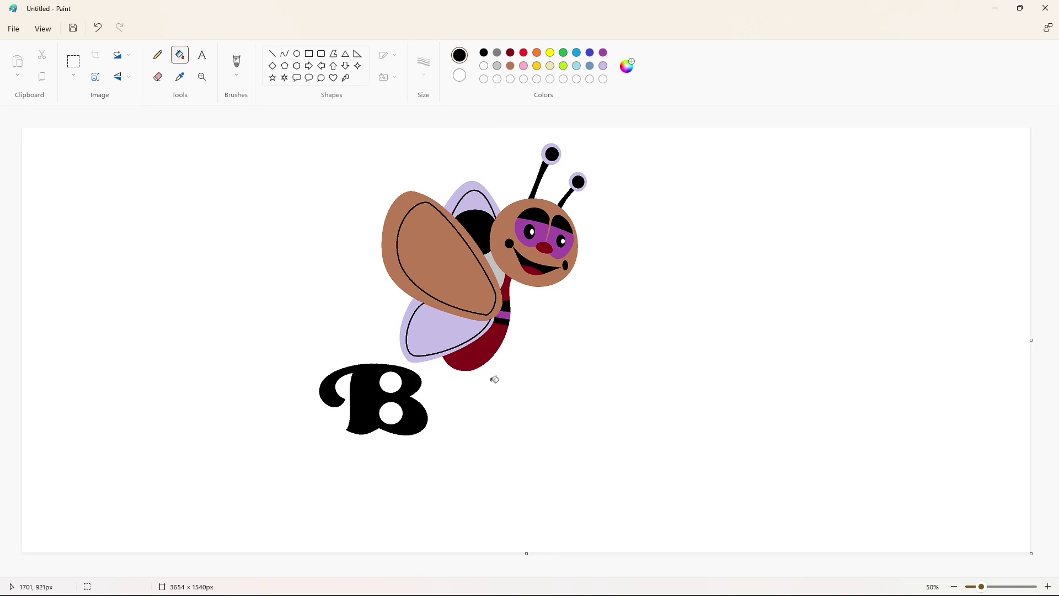
Step: Draw a long purple horizontal baseline under the letter B, extending well to the right of it
left_click(604, 53)
left_click(272, 53)
left_click_drag(322, 442, 851, 442)
left_click(285, 54)
left_click(485, 52)
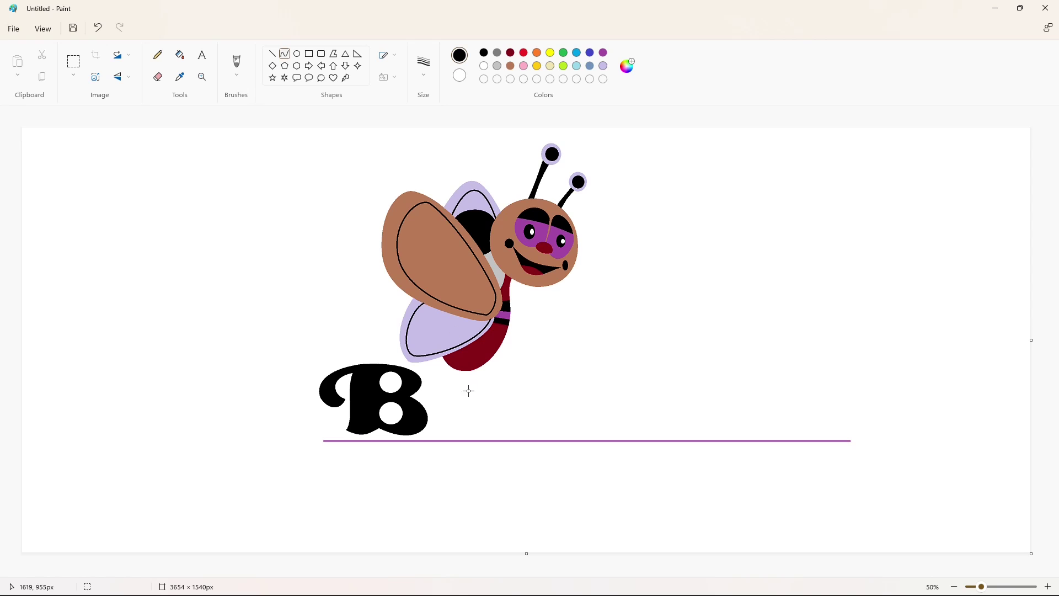
Step: Draw the curved outline of a lowercase letter a beside the B, just above the purple baseline
mouse_move(468, 392)
left_mouse_down()
mouse_move(436, 420)
mouse_move(474, 425)
mouse_move(455, 434)
left_mouse_up()
left_click(445, 379)
left_click(425, 398)
mouse_move(470, 392)
left_mouse_down()
mouse_move(490, 389)
mouse_move(496, 422)
left_mouse_up()
left_click(474, 386)
left_click(515, 383)
left_click(491, 421)
left_click(490, 421)
left_click(486, 435)
left_click(500, 437)
left_click(610, 424)
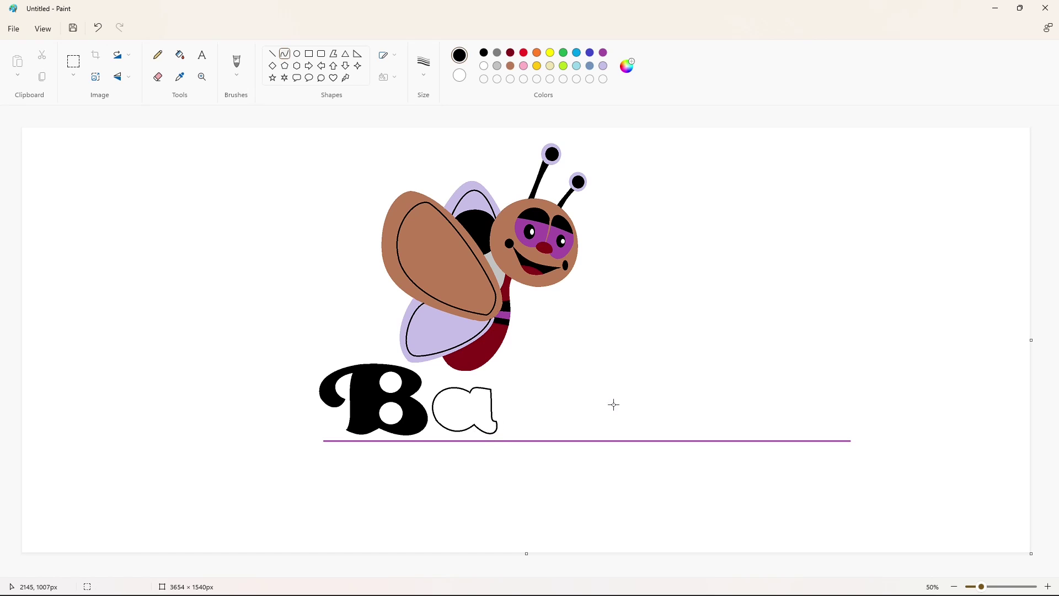
Step: Fill the letter a with black, and recolor it together with its outline in lavender
left_click(180, 55)
left_click(462, 407)
left_click(603, 66)
left_click(474, 403)
Step: Draw a small circle inside the bowl of the letter a and fill it with black
left_click(484, 52)
left_click(300, 54)
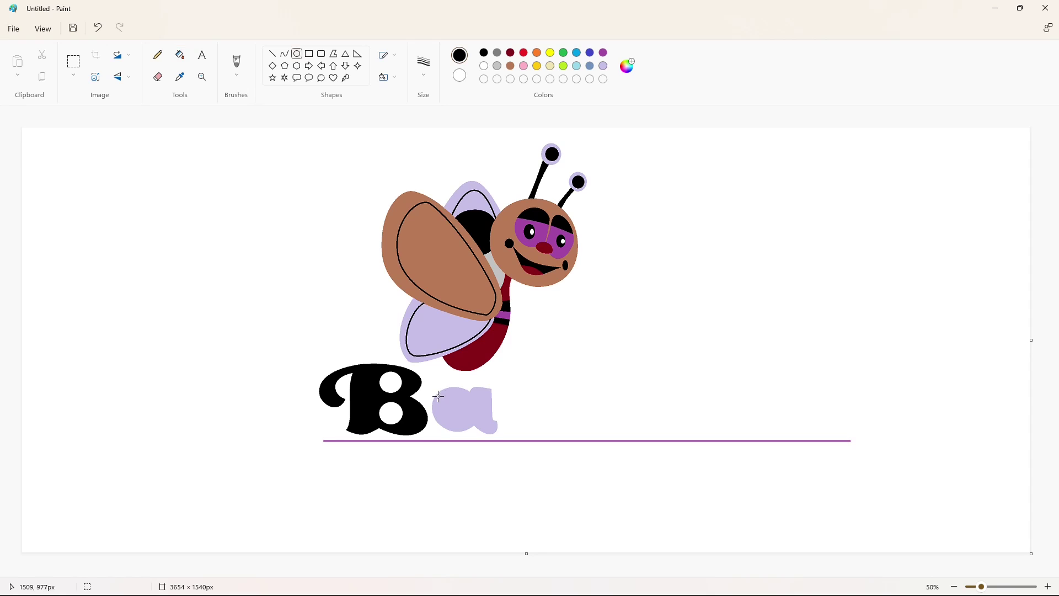
left_click_drag(438, 396, 459, 418)
left_click(497, 389)
left_click(180, 54)
left_click(448, 407)
Step: Fill the circle in the letter a with white and the letter itself with black
left_click(484, 66)
left_click(446, 405)
left_click(484, 53)
left_click(475, 420)
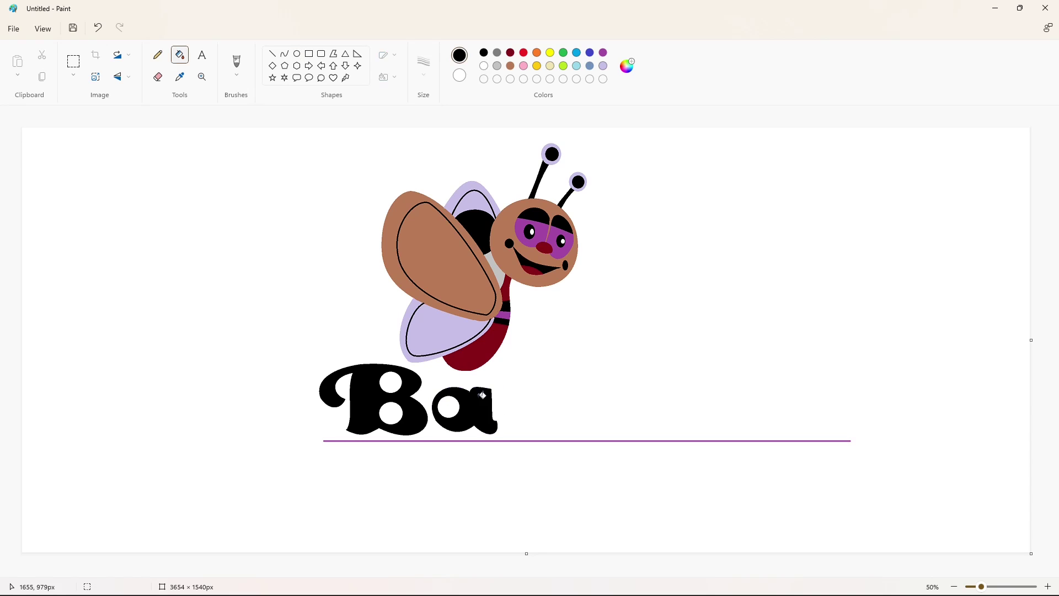
Step: Draw the arched top and straight sides of a lowercase b's stem beside the letter a
left_click(285, 54)
double_click(510, 361)
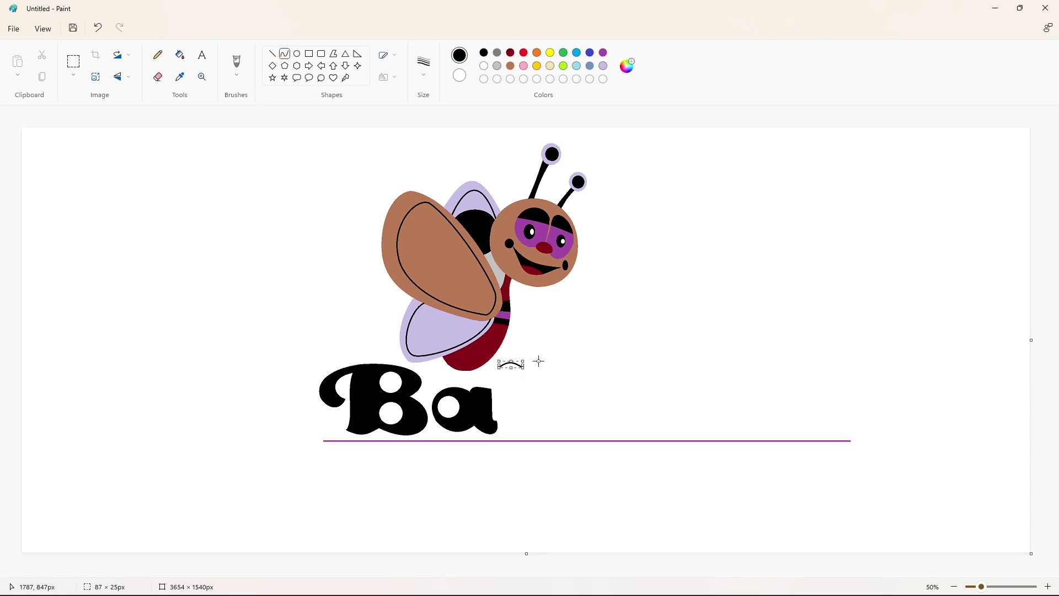
left_click(539, 362)
left_click(274, 54)
mouse_move(500, 370)
left_mouse_down()
mouse_move(500, 412)
mouse_move(526, 396)
mouse_move(560, 421)
mouse_move(555, 398)
mouse_move(561, 406)
mouse_move(500, 411)
mouse_move(535, 427)
mouse_move(525, 434)
mouse_move(499, 411)
left_mouse_up()
Step: Close the letter b's outline with curves forming its round bowl and lower edge above the baseline
left_click(285, 54)
left_click(595, 411)
left_click(550, 437)
left_click(512, 436)
key("ctrl+z")
left_click(553, 431)
left_click(543, 437)
left_click(610, 416)
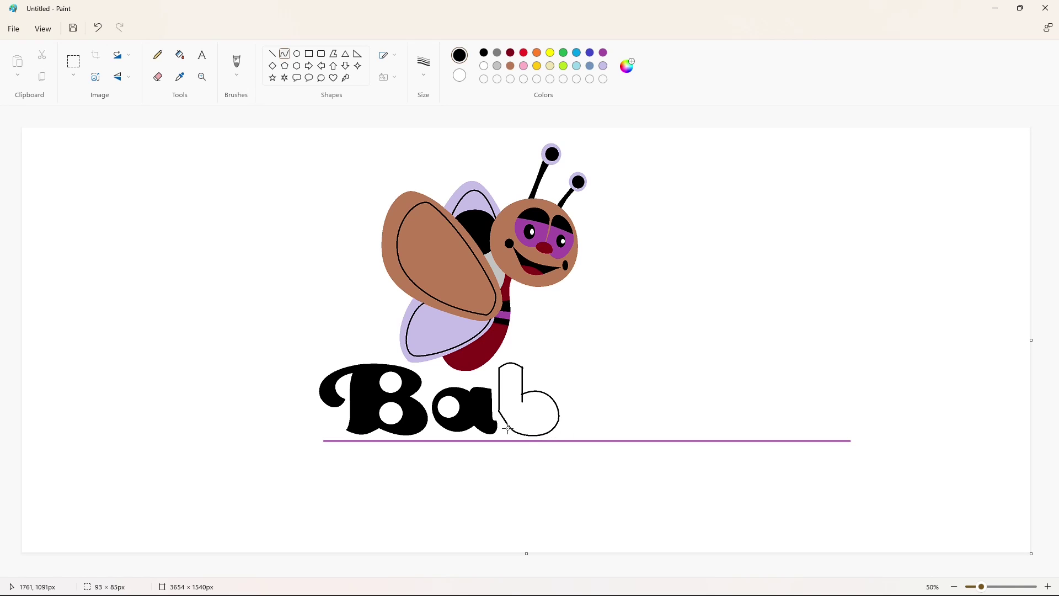
left_click(600, 425)
Step: Fill the letter b with black, and recolor it together with its outline in lavender
left_click(180, 55)
left_click(529, 414)
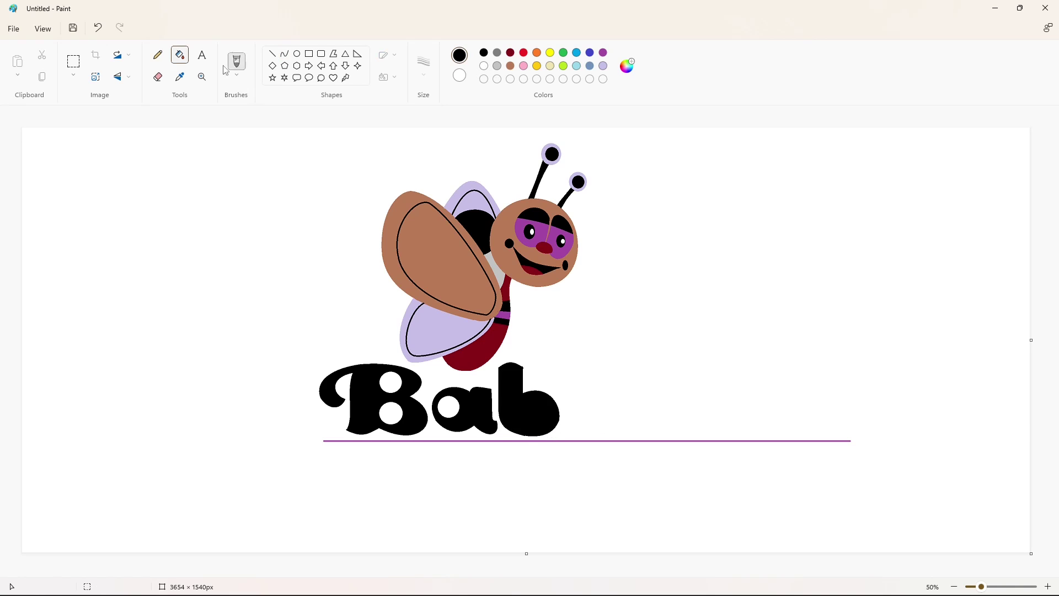
left_click(603, 66)
left_click(505, 393)
Step: Add a small circle in the letter b's bowl, filled with white, and fill the letter with black
left_click(483, 53)
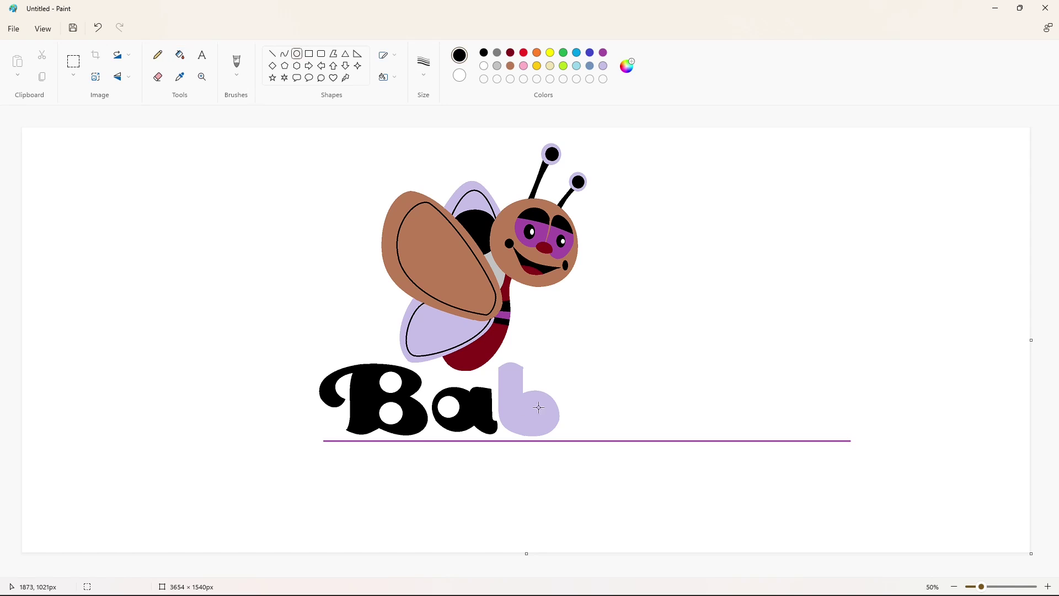
left_click(538, 407)
left_click(484, 66)
left_click(541, 407)
left_click(485, 53)
left_click(511, 394)
Step: Trim the outer edge of the letter b's bowl and the upper corner of its stem with white straight lines
left_click(1049, 586)
left_click(272, 54)
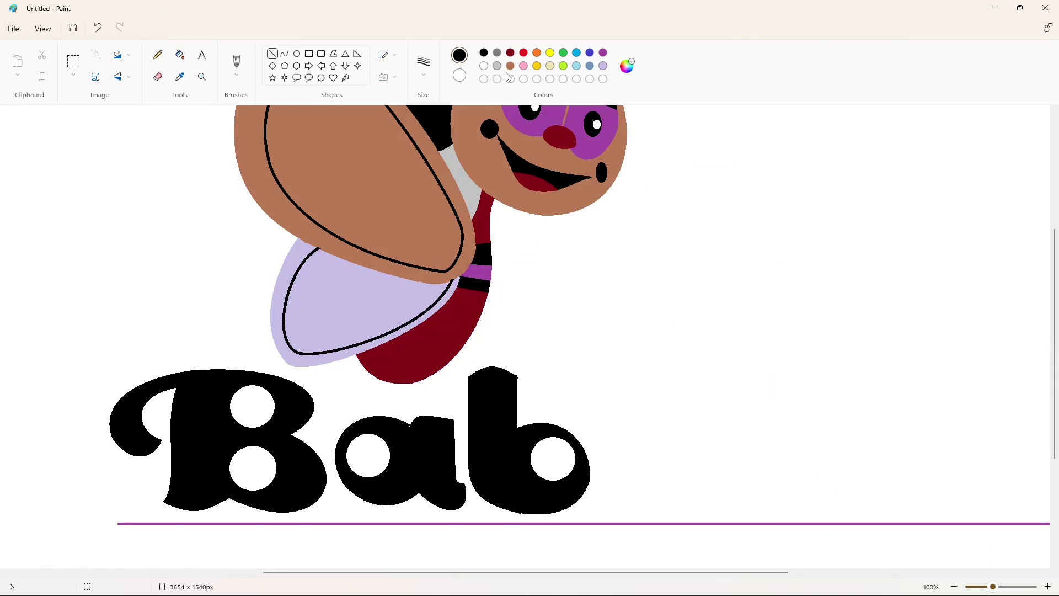
left_click(484, 65)
left_click_drag(590, 491, 591, 468)
left_click(556, 370)
left_click_drag(514, 370, 520, 378)
Step: Draw the upper part of a lowercase y beside the b in black, with rounded stem tops and a U-shaped gap
left_click(484, 53)
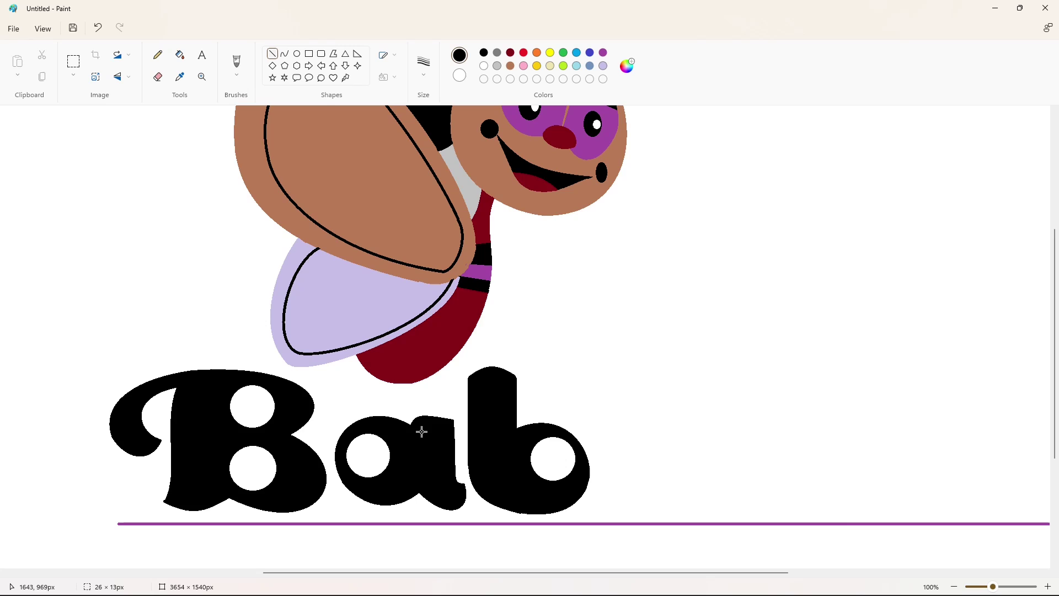
left_click(954, 586)
left_click(285, 53)
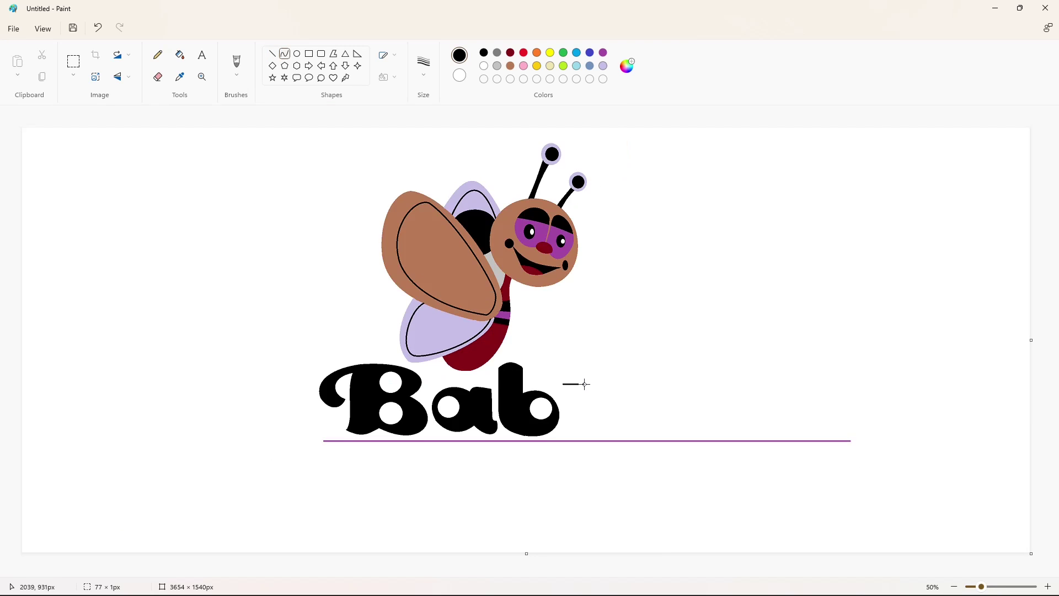
left_click_drag(585, 384, 585, 384)
mouse_move(573, 385)
left_mouse_down()
mouse_move(598, 420)
mouse_move(558, 416)
mouse_move(576, 434)
mouse_move(596, 383)
left_mouse_up()
left_click(273, 54)
left_click(285, 54)
left_click(273, 53)
left_click(637, 404)
left_click(285, 55)
mouse_move(589, 404)
left_mouse_down()
mouse_move(586, 420)
mouse_move(601, 415)
mouse_move(597, 383)
mouse_move(618, 384)
left_mouse_up()
left_click(674, 414)
mouse_move(608, 381)
left_mouse_down()
mouse_move(618, 437)
mouse_move(569, 444)
mouse_move(585, 445)
mouse_move(598, 421)
left_mouse_up()
left_click(606, 377)
left_click(652, 389)
Step: Complete the letter y's outline with its straight outer side and a curled tail crossing the baseline
left_click(272, 54)
left_click(285, 53)
left_click(610, 449)
left_click(581, 460)
key("ctrl+z")
left_click(617, 451)
left_click(585, 461)
left_click(667, 455)
left_click(565, 430)
left_click(594, 429)
left_click(593, 430)
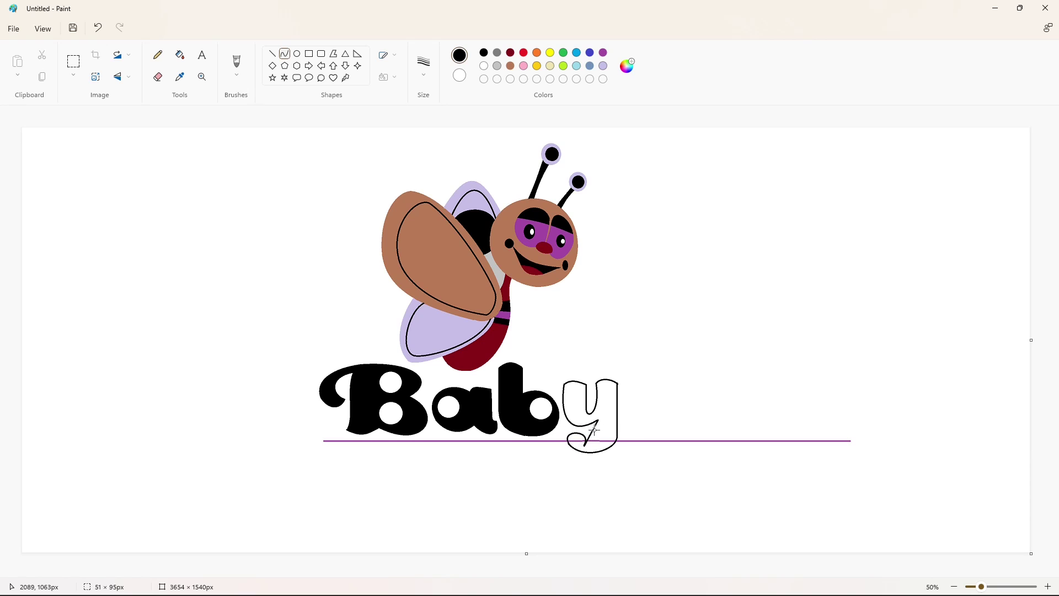
left_click(589, 451)
left_click(601, 445)
left_click(677, 442)
Step: Fill the letter y's body and every section of its tail with black
left_click(180, 54)
left_click(608, 432)
left_click(604, 445)
left_click(577, 438)
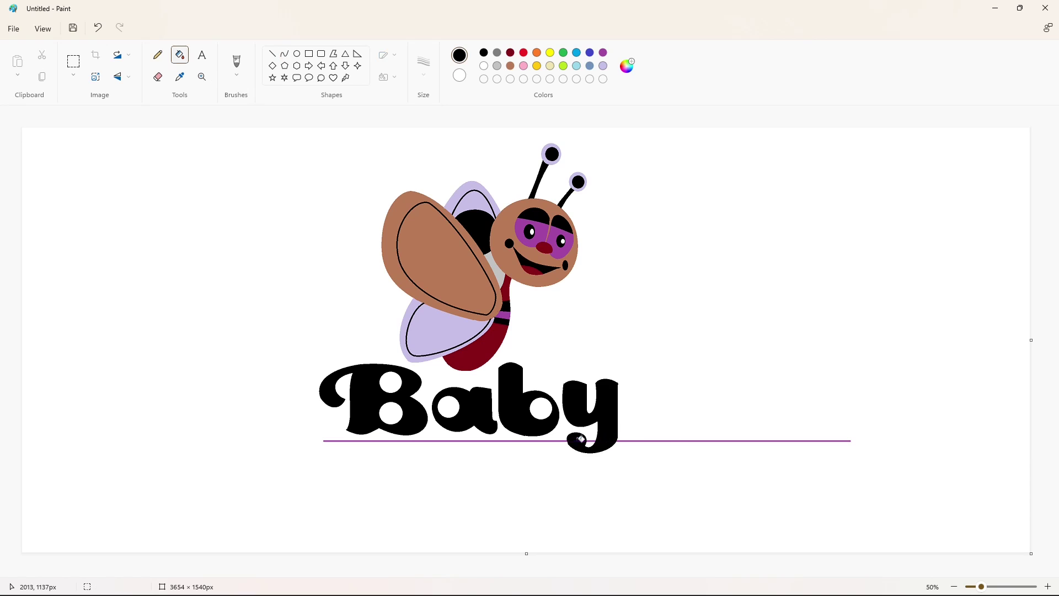
Step: Touch up the inner edge of the letter y's long stem with a black straight line
left_click(995, 586)
left_click_drag(436, 573, 753, 573)
scroll(743, 530, "down", 5)
scroll(747, 528, "up", 2)
left_click(273, 54)
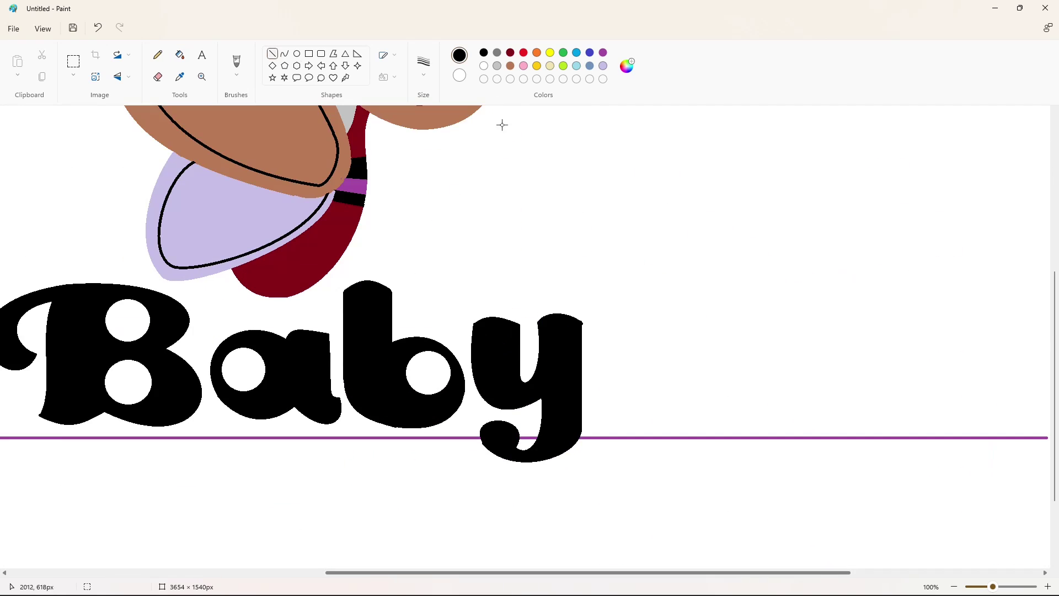
left_click(485, 66)
left_click(484, 53)
left_click_drag(541, 328, 537, 376)
scroll(866, 483, "down", 3, "ctrl")
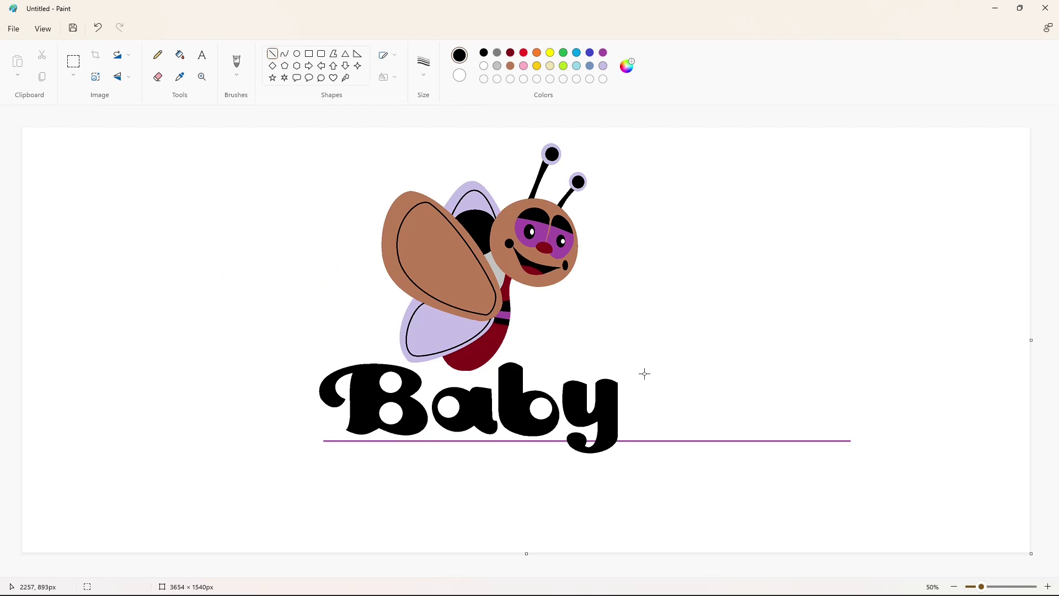
Step: Draw the outline of a slanted lowercase t beside the y, with a curved foot and a thin rectangular crossbar
mouse_move(645, 374)
left_mouse_down()
mouse_move(674, 370)
mouse_move(629, 416)
mouse_move(673, 412)
left_mouse_up()
left_click(287, 57)
left_click_drag(634, 425, 620, 448)
left_click_drag(656, 440, 656, 422)
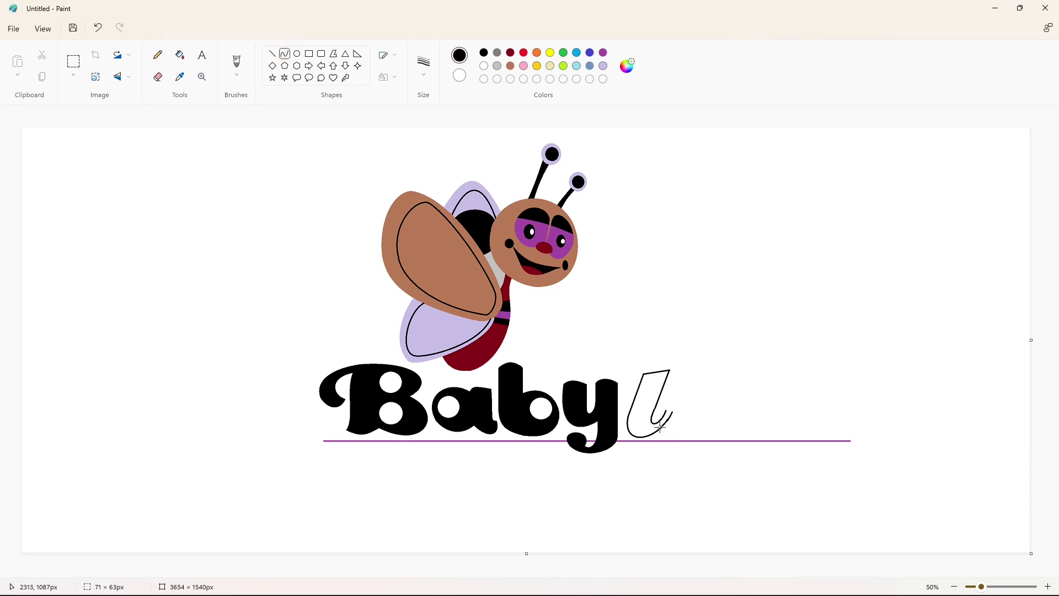
left_click(309, 53)
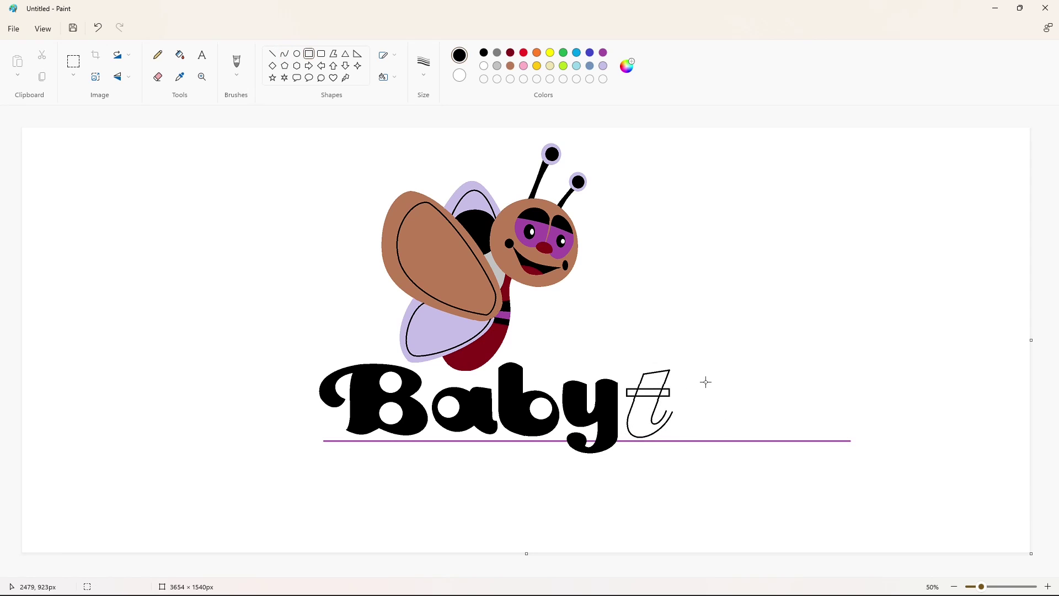
Step: Fill the letter t's stem, foot and crossbar sections with black
key("ctrl+plus")
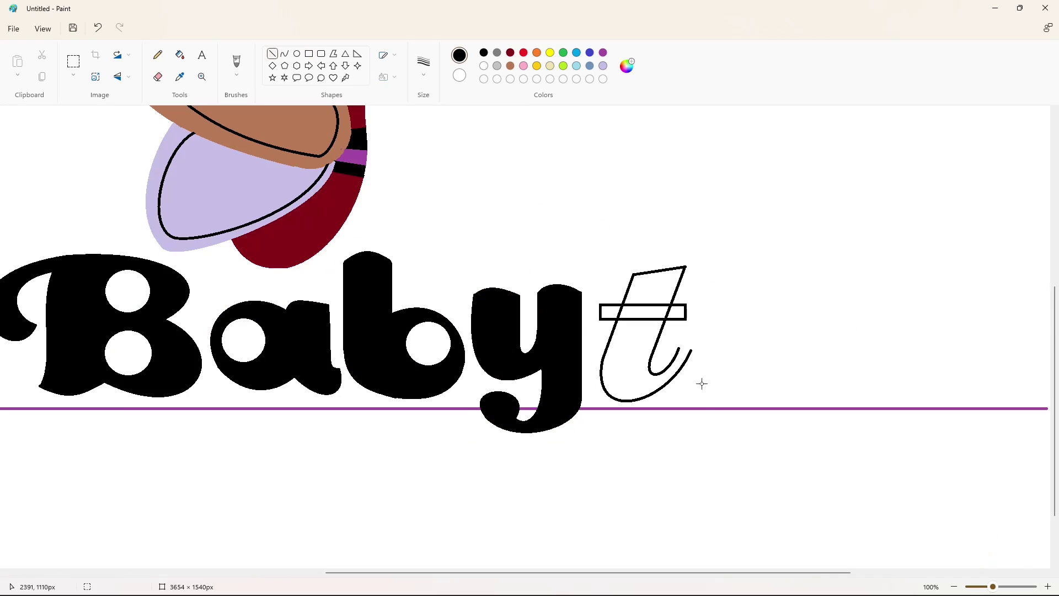
left_click(180, 55)
left_click(654, 288)
left_click(626, 353)
left_click(612, 313)
left_click(678, 313)
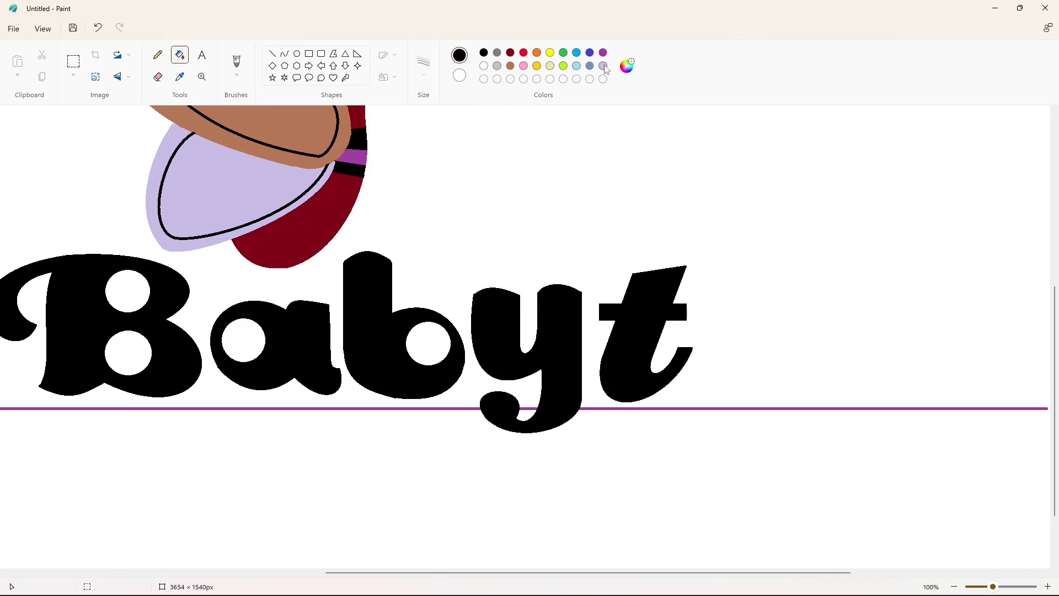
Step: Recolor the letter t in lavender and draw slanted black lines across both ends of its crossbar
left_click(603, 66)
left_click(645, 320)
left_click(955, 586)
left_click(484, 52)
left_click(272, 53)
mouse_move(673, 386)
left_mouse_down()
mouse_move(665, 403)
mouse_move(624, 404)
left_mouse_up()
Step: Fill the two slanted lines with white to trim the crossbar's ends, and fill the letter t with black
left_click(1053, 588)
left_click_drag(409, 573, 756, 572)
scroll(721, 478, "down", 3)
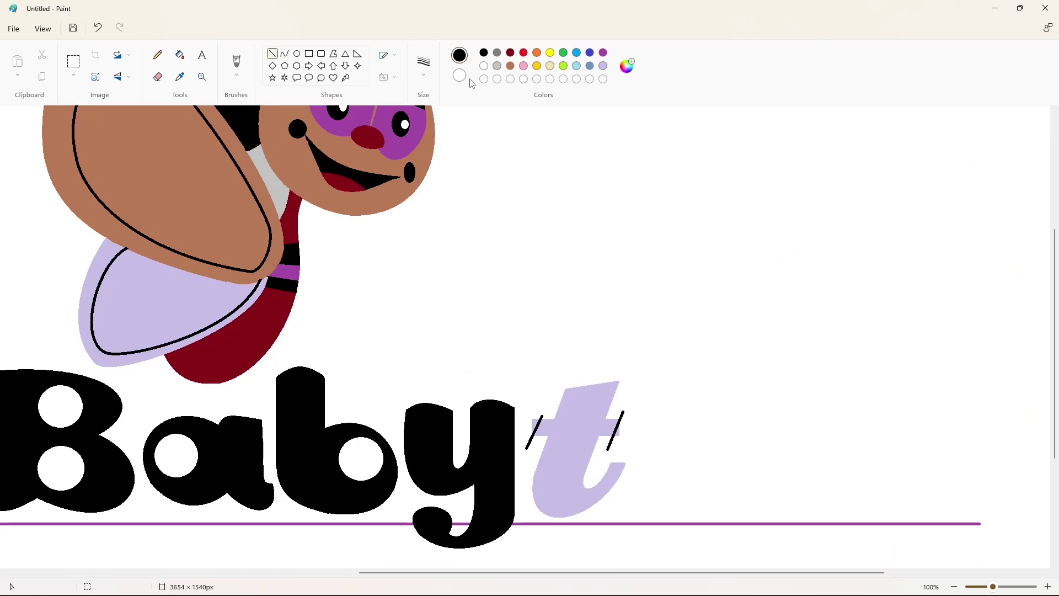
left_click(484, 66)
left_click(182, 57)
left_click(543, 416)
left_click(622, 413)
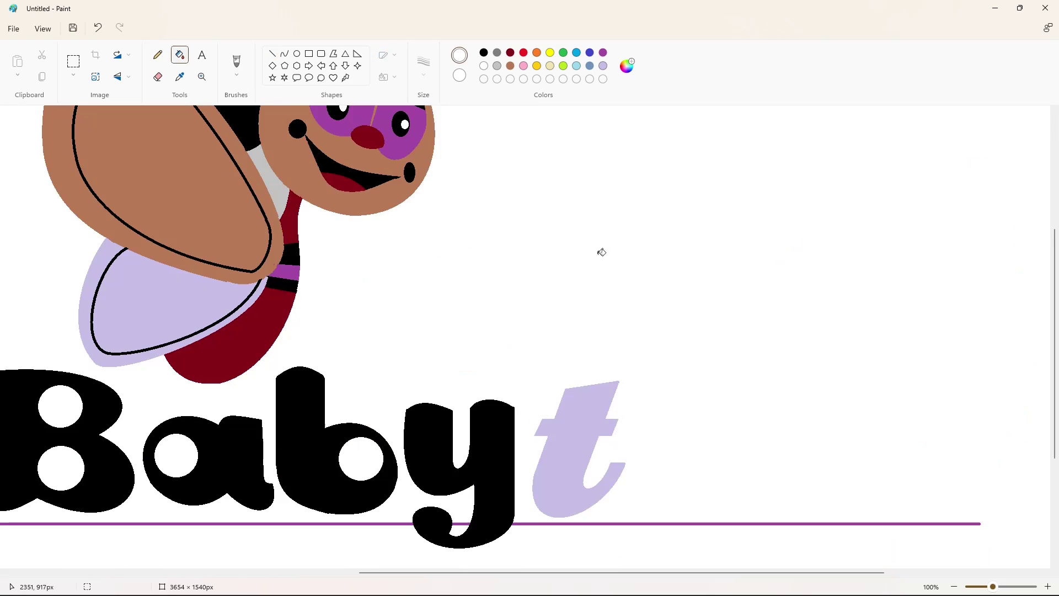
left_click(484, 52)
left_click(591, 422)
Step: Draw the flat top and two slanted sides of a lowercase v's thick stroke beside the t
left_click(285, 53)
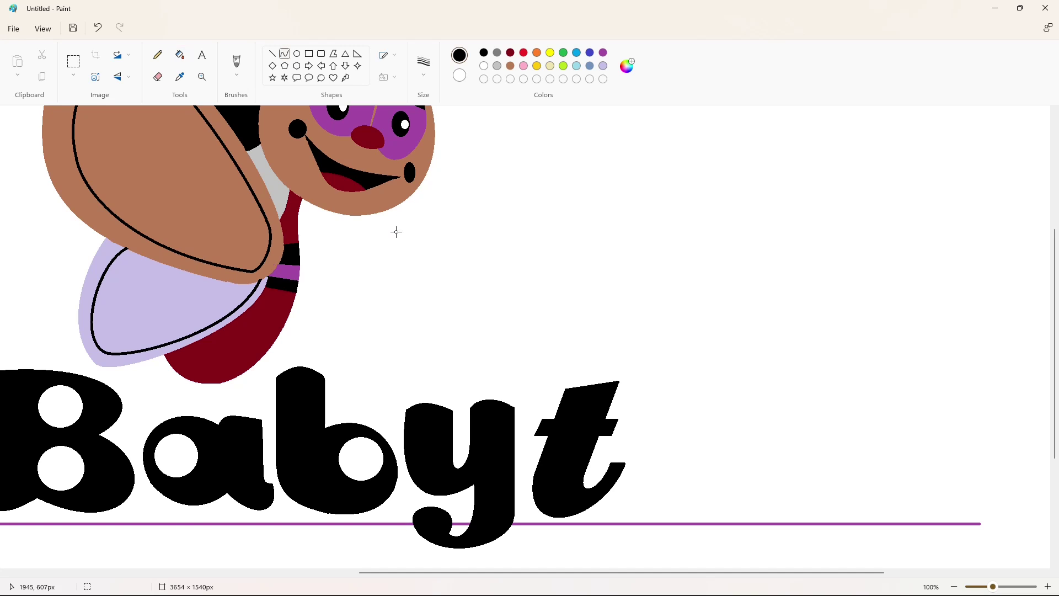
left_click(955, 587)
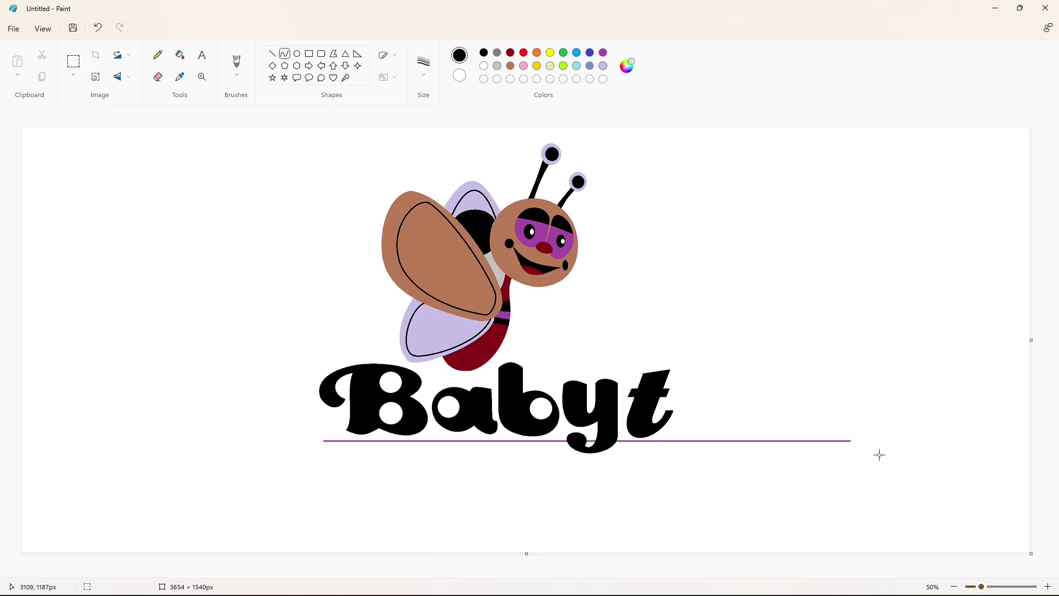
left_click(273, 54)
mouse_move(683, 390)
left_mouse_down()
mouse_move(697, 390)
mouse_move(676, 414)
mouse_move(700, 417)
left_mouse_up()
left_click_drag(677, 415, 720, 418)
key("ctrl+z")
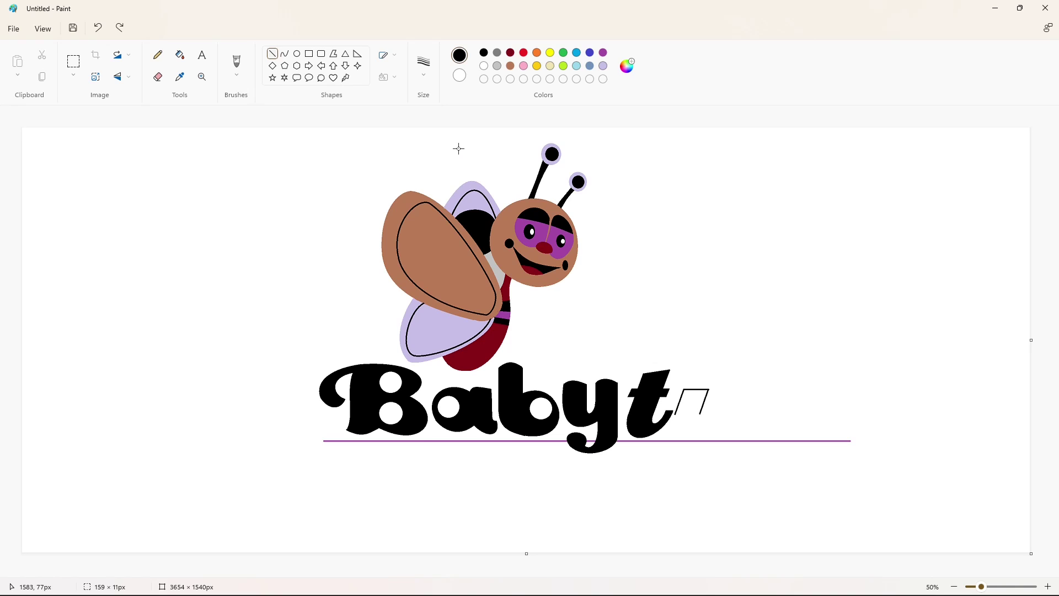
Step: Complete the letter v's outline with a curved bottom, a rounded upper tip and a curved inner edge
left_click(284, 52)
mouse_move(673, 413)
left_mouse_down()
mouse_move(716, 418)
mouse_move(672, 436)
mouse_move(691, 445)
mouse_move(721, 392)
mouse_move(725, 411)
left_mouse_up()
left_click(775, 426)
mouse_move(724, 397)
left_mouse_down()
mouse_move(713, 413)
mouse_move(715, 393)
left_mouse_up()
left_click(773, 391)
mouse_move(715, 407)
left_mouse_down()
mouse_move(700, 415)
mouse_move(708, 425)
left_mouse_up()
left_click(761, 392)
left_click_drag(701, 422, 696, 428)
left_click(820, 427)
Step: Fill the letter v with black, recolor it with its outline in lavender, and fill it with solid black
left_click(180, 54)
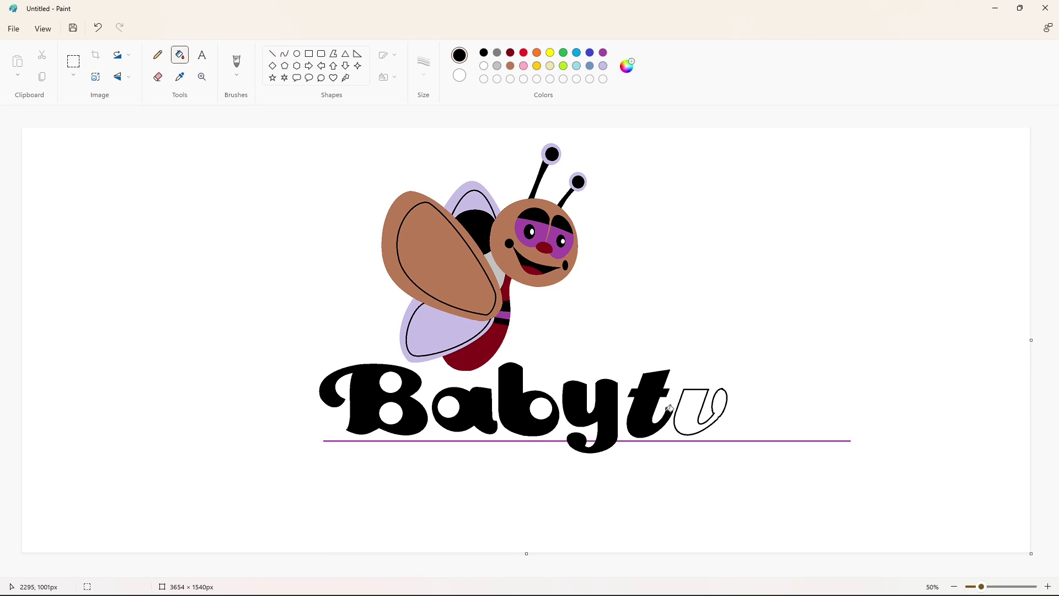
left_click(684, 409)
left_click(603, 66)
left_click(699, 413)
scroll(797, 518, "down", 3)
left_click_drag(521, 573, 871, 573)
left_click(484, 53)
left_click(612, 469)
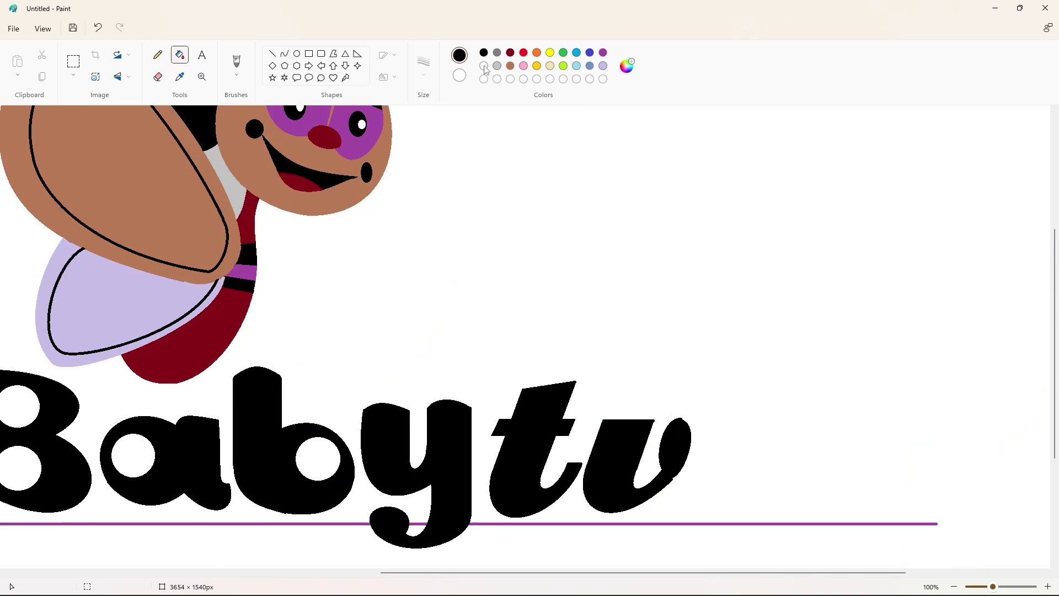
Step: Touch up the letter v with a white line at its thick stroke's corner and black lines along its edges
left_click(484, 66)
left_click(272, 54)
left_click_drag(652, 428, 661, 399)
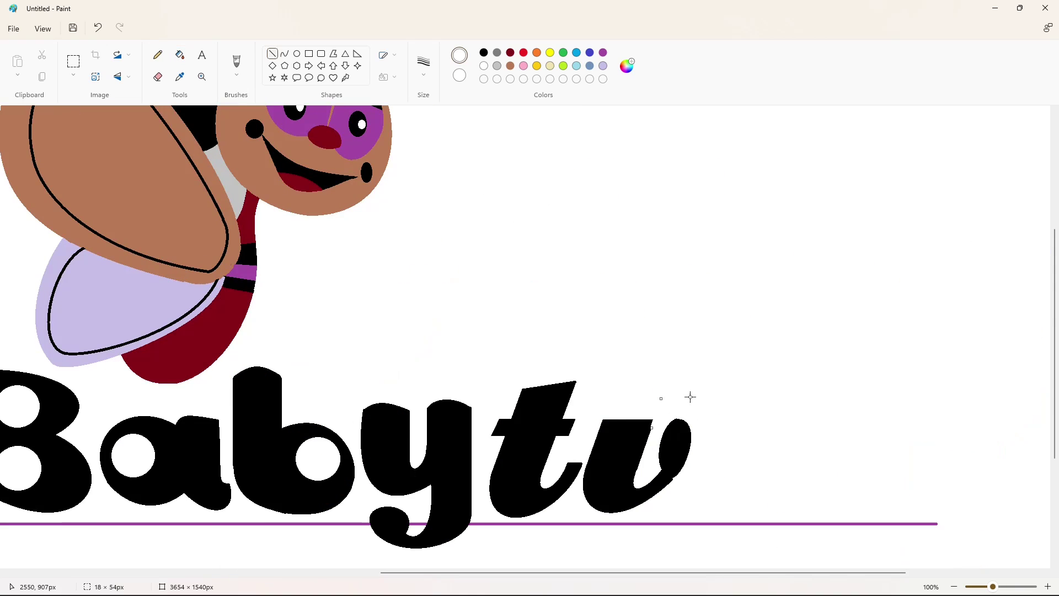
left_click(738, 395)
left_click(484, 52)
left_click_drag(669, 480, 678, 468)
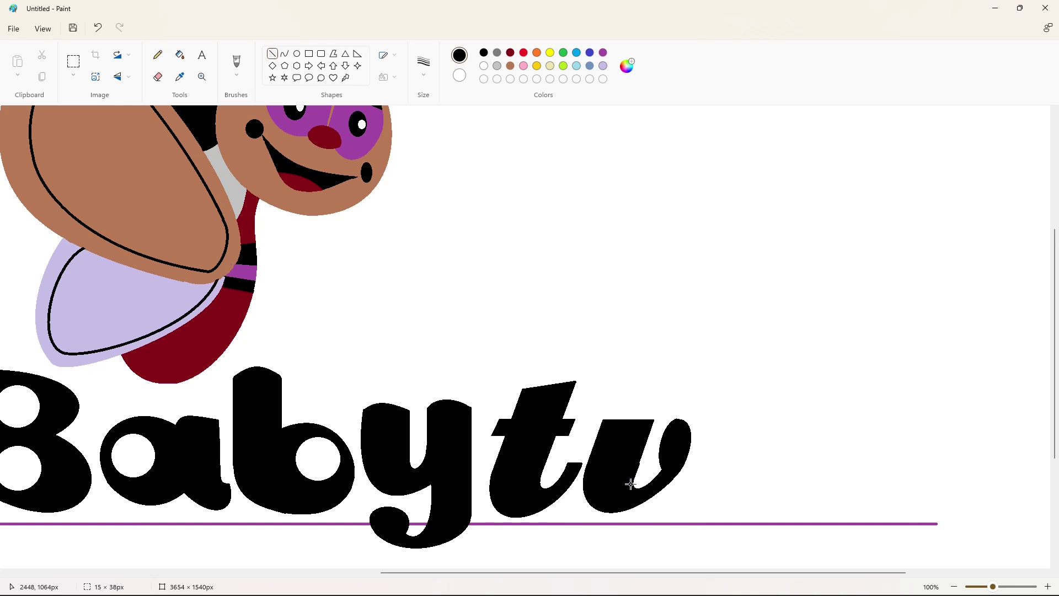
Step: Erase the purple baseline by filling it with white, including the segment inside the letter y's tail
scroll(934, 541, "down", 2)
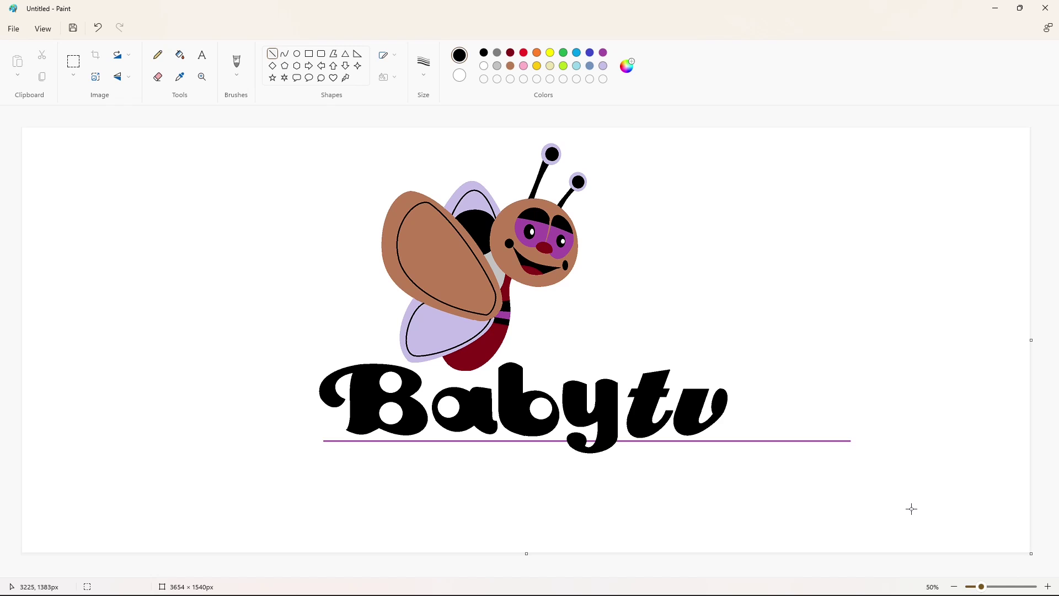
left_click(180, 55)
left_click(484, 66)
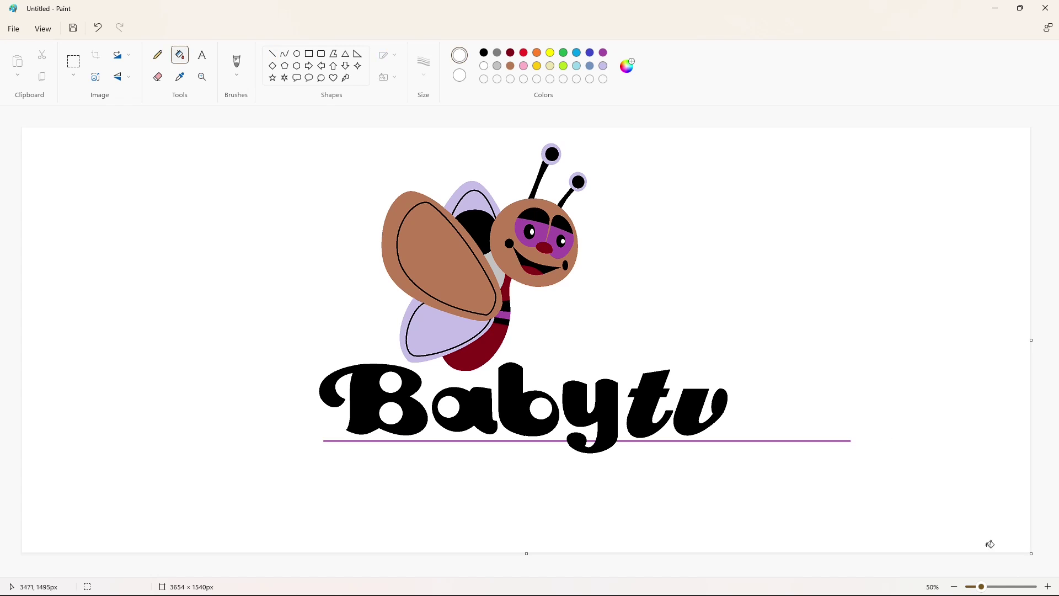
scroll(989, 542, "up", 2)
scroll(718, 556, "right", 3)
left_click(612, 407)
scroll(851, 488, "down", 2)
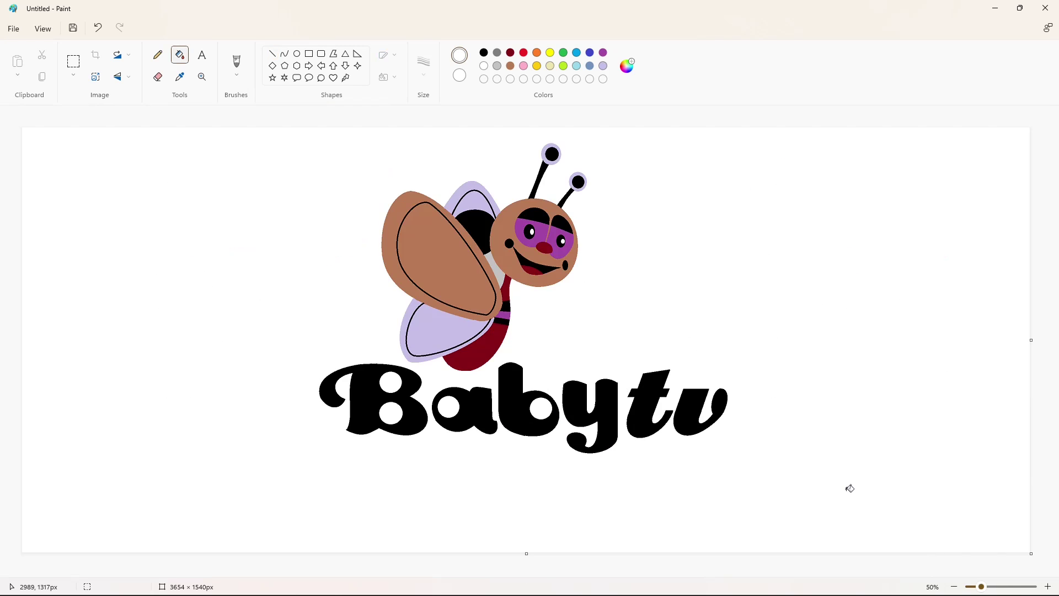
Step: Duplicate the butterfly and place the copy in the empty lower-right area of the canvas
left_click(484, 53)
left_click(285, 54)
left_click(423, 66)
left_click(428, 122)
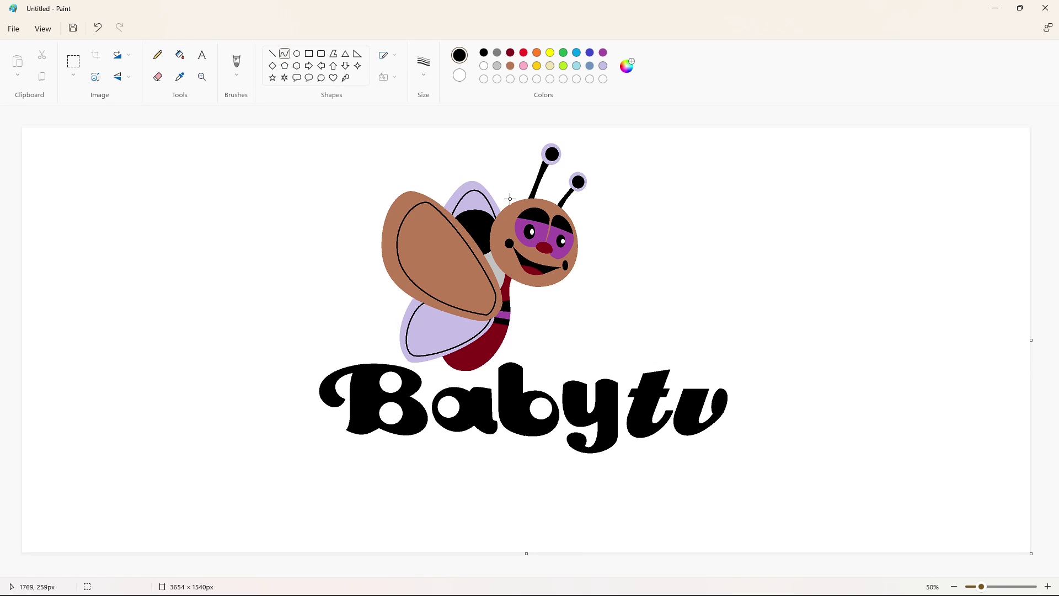
left_click(74, 60)
left_click_drag(286, 130, 702, 383)
key("ctrl+c")
key("ctrl+v")
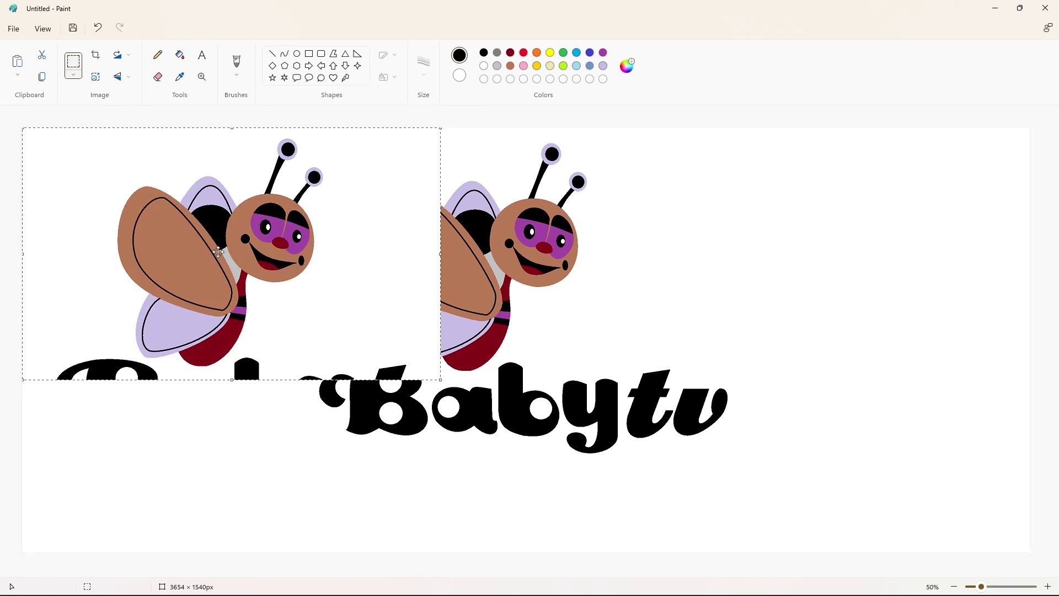
left_click_drag(219, 254, 921, 407)
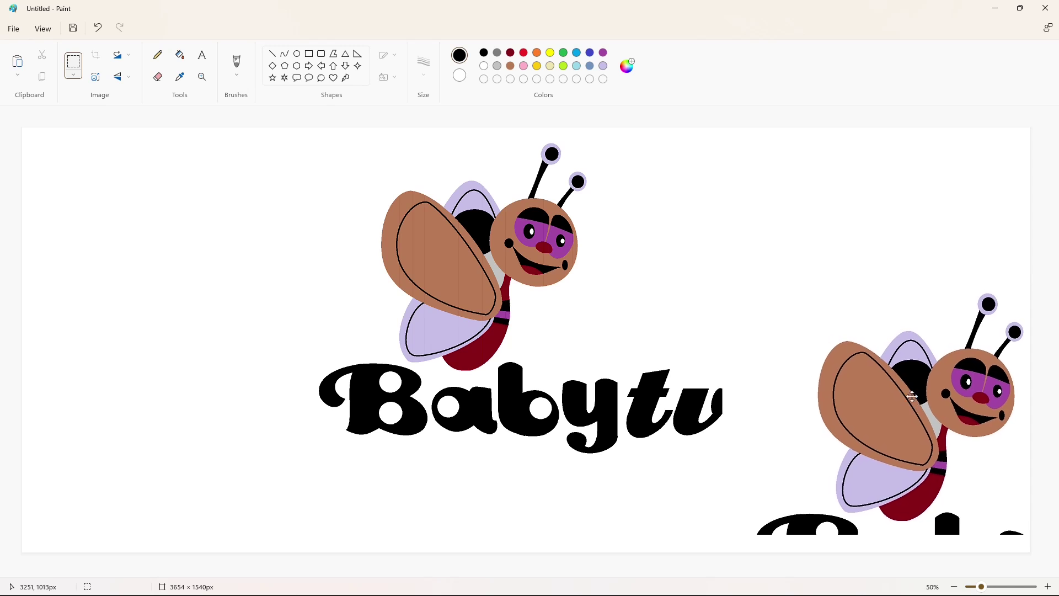
Step: Draw the cloud's outer outline in black curves from the butterfly's chin over the letters t and v to the right side
left_click(284, 53)
mouse_move(544, 283)
left_mouse_down()
mouse_move(566, 301)
mouse_move(668, 332)
mouse_move(764, 406)
mouse_move(763, 391)
mouse_move(763, 420)
left_mouse_up()
left_click(634, 303)
left_click(659, 301)
left_click_drag(716, 356, 801, 383)
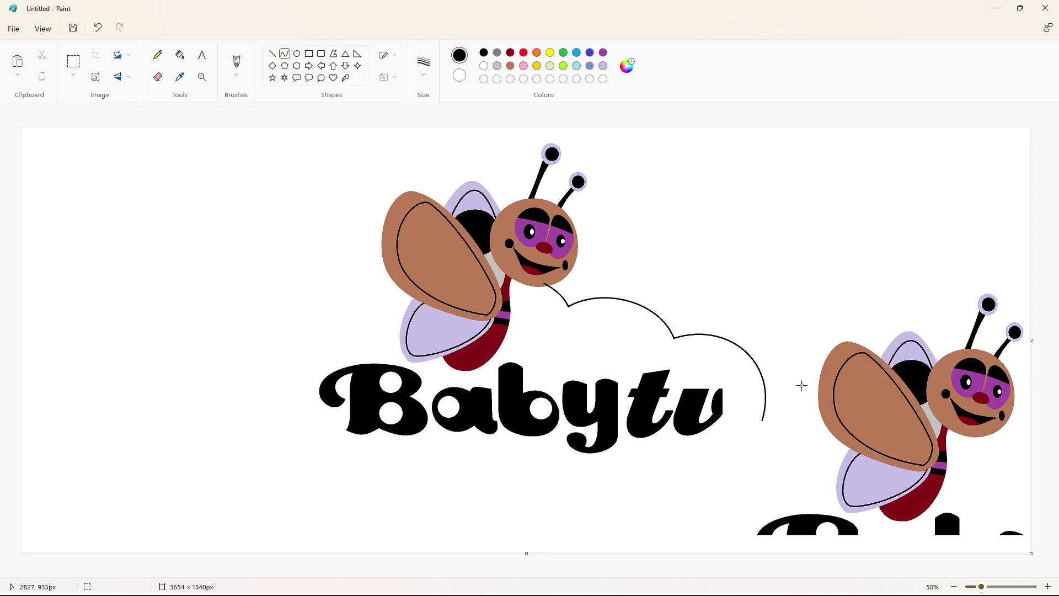
Step: Continue the outer cloud outline with rounded lobes beneath the lettering and around the left of the letter B
left_click_drag(763, 420, 432, 500)
left_click_drag(523, 518, 472, 552)
left_click(610, 542)
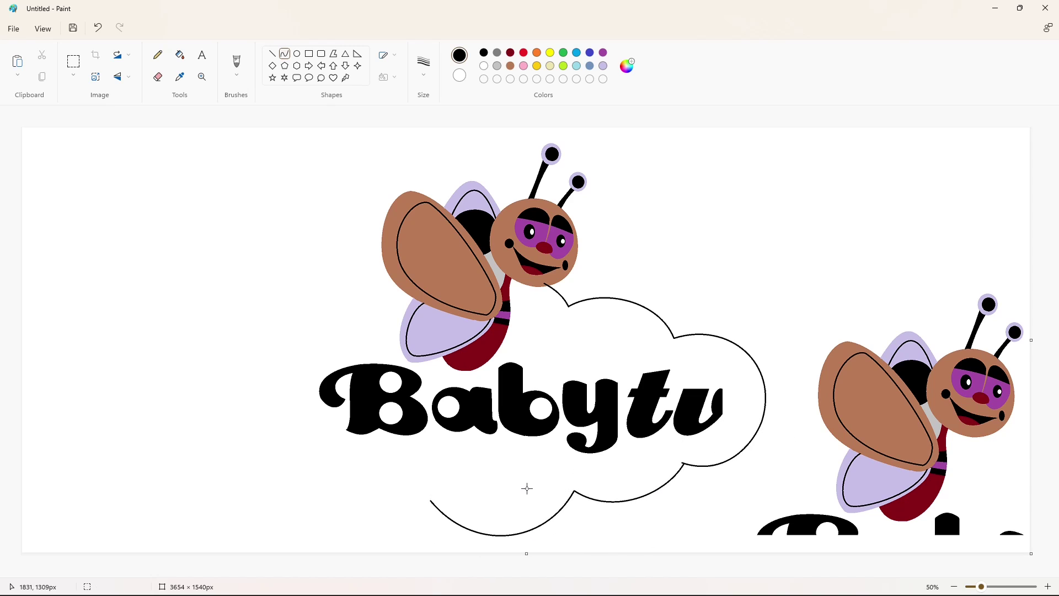
mouse_move(426, 501)
left_mouse_down()
mouse_move(355, 457)
mouse_move(362, 497)
left_mouse_up()
left_click_drag(353, 460, 270, 394)
mouse_move(301, 436)
left_mouse_down()
mouse_move(310, 467)
mouse_move(270, 434)
left_mouse_up()
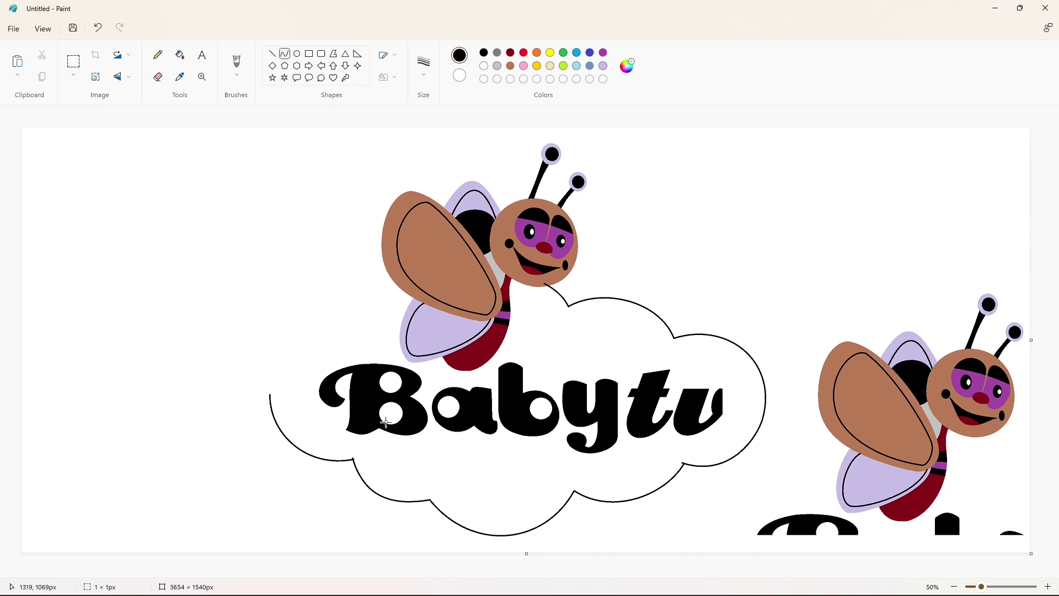
Step: Close the outer cloud outline with two curved lobes from the left side up to the lower wing
left_click_drag(270, 394, 356, 337)
mouse_move(303, 373)
left_mouse_down()
mouse_move(298, 343)
mouse_move(313, 327)
mouse_move(404, 321)
left_mouse_up()
left_click(482, 366)
left_click_drag(385, 329, 385, 321)
left_click(574, 348)
Step: Draw the cloud's inner outline parallel to the outer one, from the butterfly's chin to the right side
mouse_move(537, 285)
left_mouse_down()
mouse_move(568, 313)
mouse_move(557, 294)
mouse_move(671, 348)
left_mouse_up()
left_click_drag(614, 325, 601, 296)
left_click(649, 303)
left_click(707, 303)
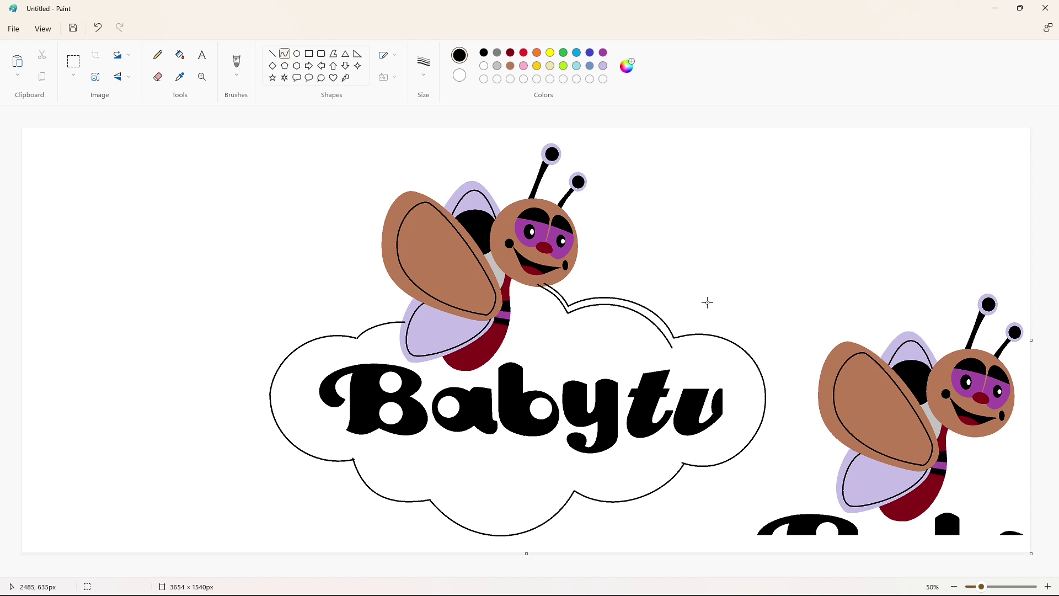
left_click_drag(672, 348, 758, 391)
left_click_drag(719, 366, 710, 332)
left_click(748, 347)
left_click(783, 359)
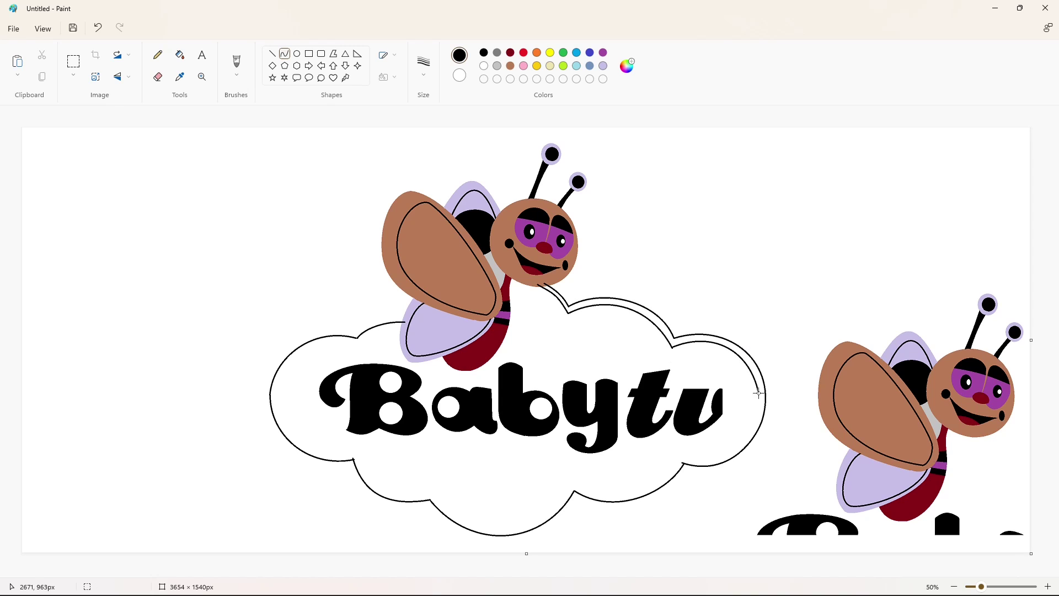
Step: Continue the inner cloud outline with two curved lobes below the letters v, t and y
left_click_drag(758, 392, 679, 451)
left_click_drag(719, 422, 762, 430)
left_click(732, 470)
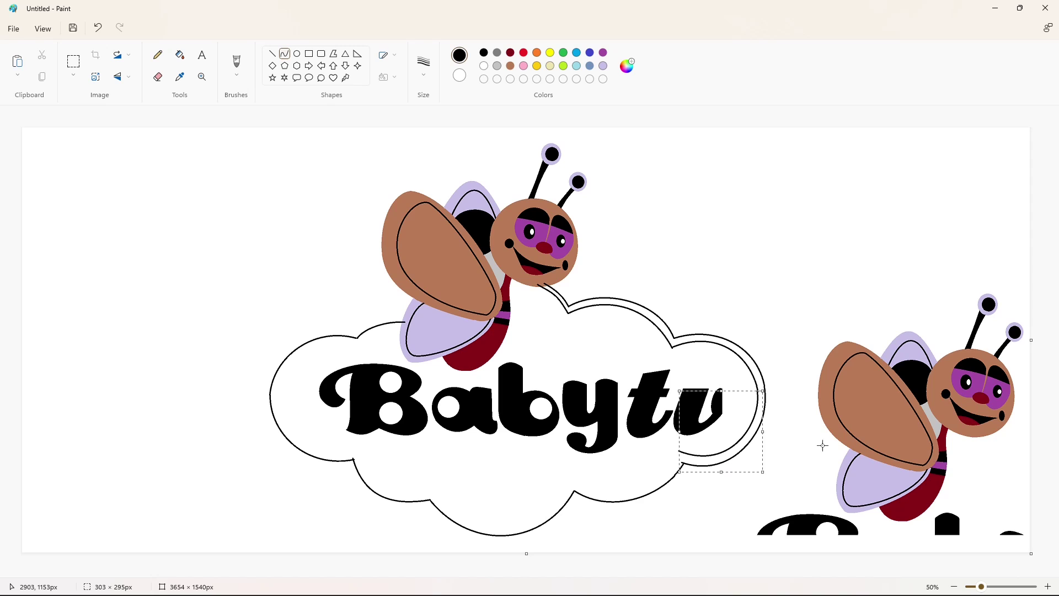
left_click(822, 445)
left_click_drag(679, 452, 569, 479)
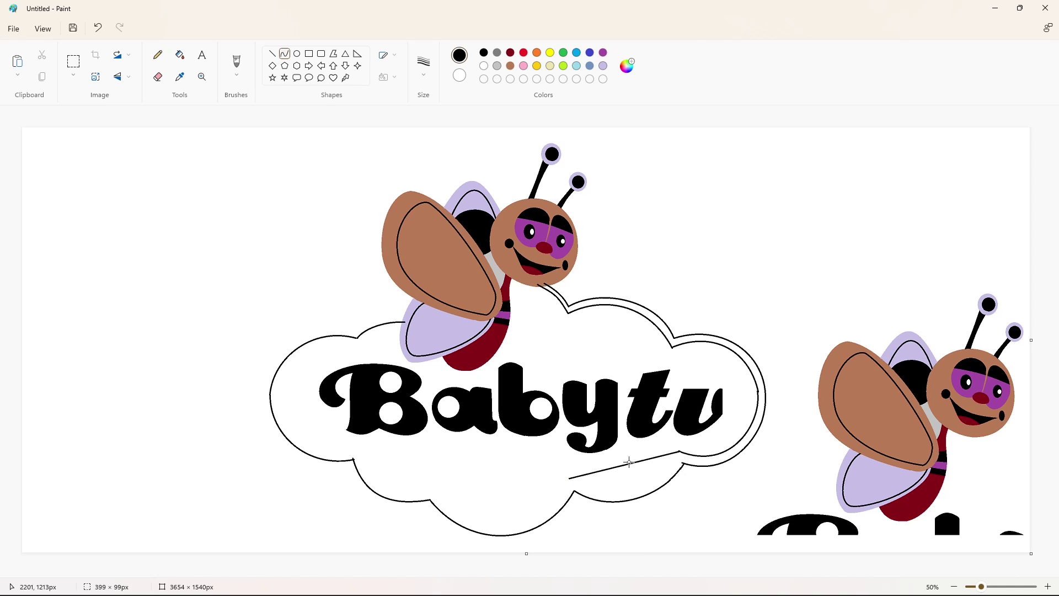
left_click_drag(629, 462, 664, 486)
left_click(614, 501)
left_click(740, 510)
Step: Add the inner outline's bottom lobe and lower-left lobe inside the cloud
mouse_move(569, 479)
left_mouse_down()
mouse_move(430, 488)
mouse_move(494, 538)
left_mouse_up()
left_click(654, 546)
mouse_move(429, 488)
left_mouse_down()
mouse_move(355, 446)
mouse_move(383, 495)
left_mouse_up()
left_click(365, 482)
left_click(500, 470)
Step: Complete the inner cloud outline around the left side and fill the band between both outlines with black
left_click_drag(354, 445, 278, 400)
mouse_move(321, 439)
left_mouse_down()
mouse_move(333, 458)
mouse_move(282, 435)
mouse_move(357, 345)
mouse_move(276, 368)
mouse_move(308, 331)
mouse_move(403, 329)
mouse_move(380, 328)
left_mouse_up()
left_click(313, 418)
left_click(328, 354)
left_click(371, 331)
left_click(510, 351)
left_click(180, 54)
left_click(628, 305)
Step: Pick white from the background and erase the lettering scraps beneath the copied butterfly
left_click(180, 77)
left_click(472, 148)
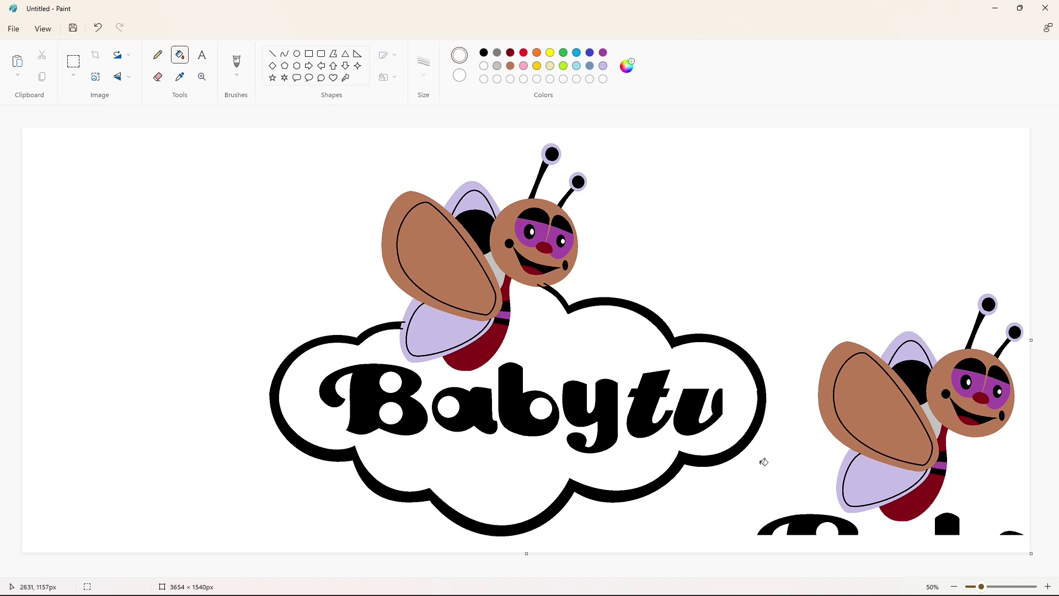
left_click(800, 526)
left_click(947, 526)
left_click(1012, 533)
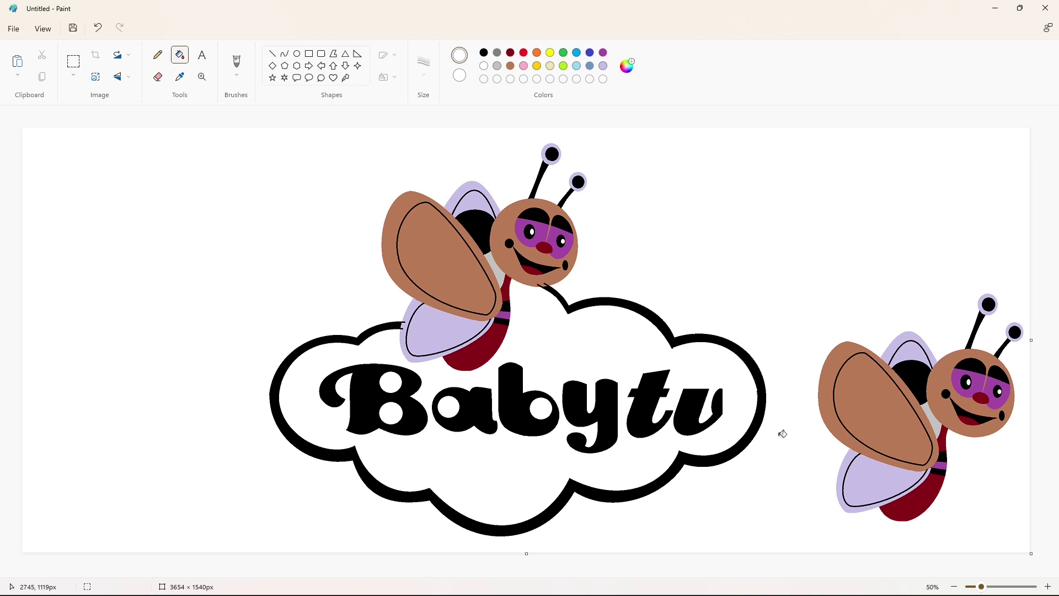
Step: Redraw the cut-off right edge of the letter v with a black curve and fill the gap with black
key("ctrl+v")
key("ctrl+z")
left_click(287, 55)
left_click_drag(723, 401, 729, 398)
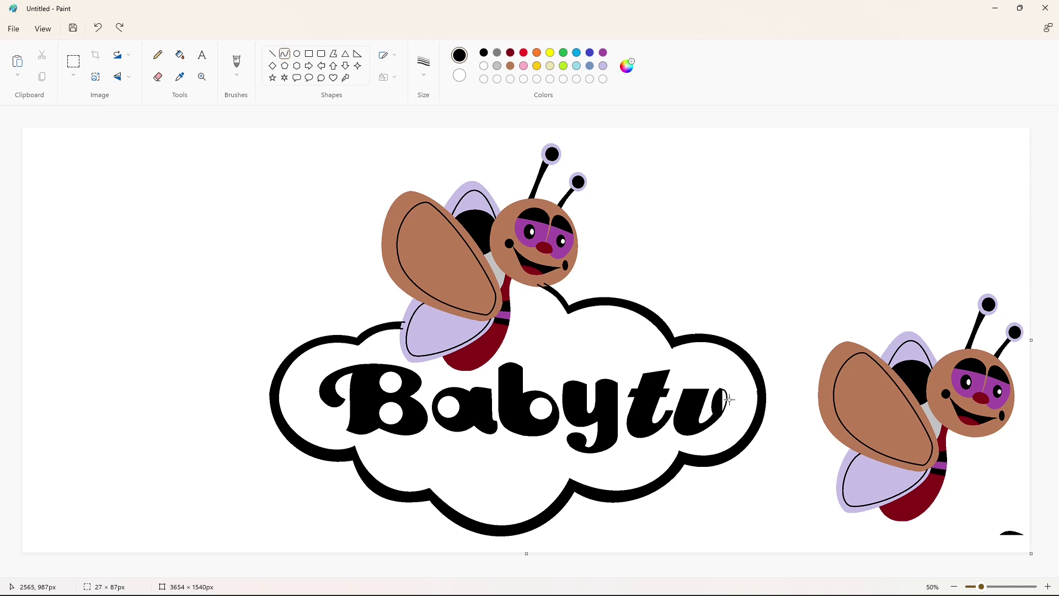
left_click(180, 55)
left_click(725, 400)
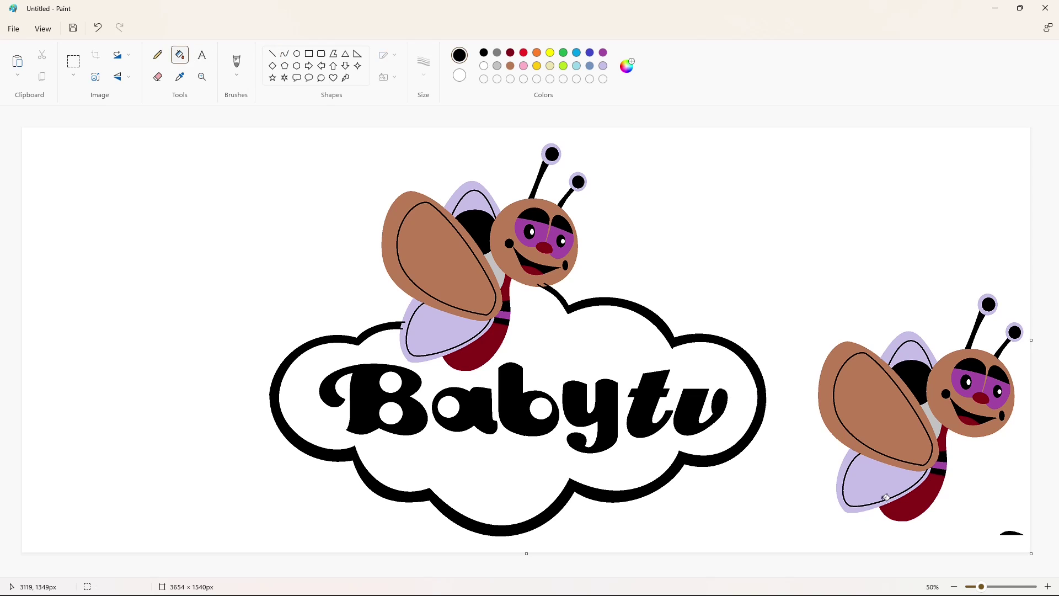
Step: Erase the remaining lettering scrap with white and copy the duplicate butterfly
left_click(484, 66)
left_click(1011, 533)
key("s")
left_click_drag(786, 213, 1024, 548)
left_click(646, 225)
Step: Cover the duplicate butterfly with a solid white filled rectangle
left_click(309, 53)
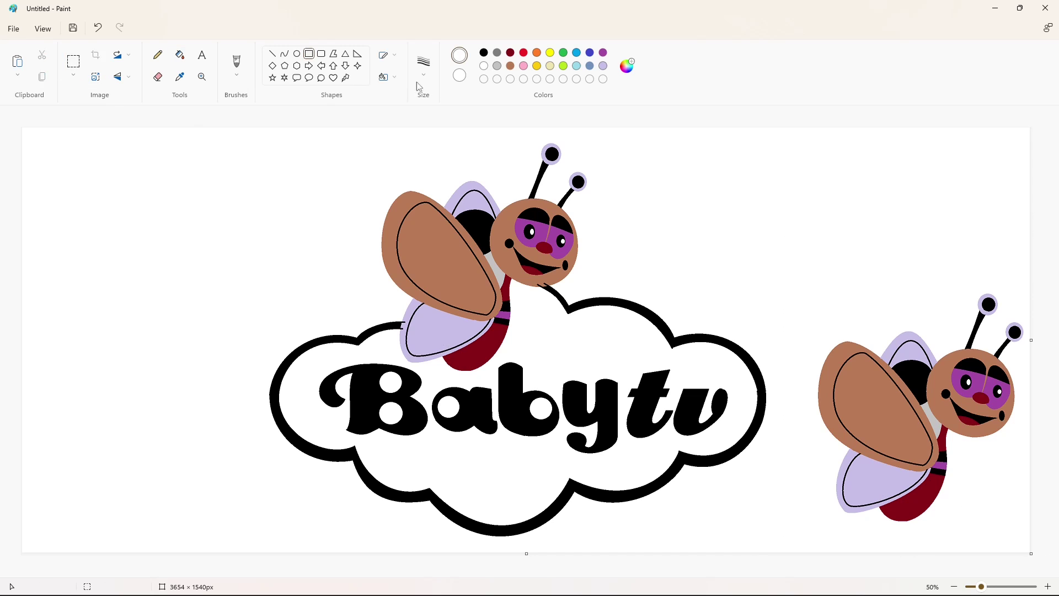
left_click(388, 77)
left_click(386, 124)
left_click_drag(807, 272, 1027, 527)
left_click(959, 532)
Step: Paste the butterfly exactly over the original so it covers the ends of the cloud outline
left_click(1048, 586)
left_click_drag(509, 573, 733, 573)
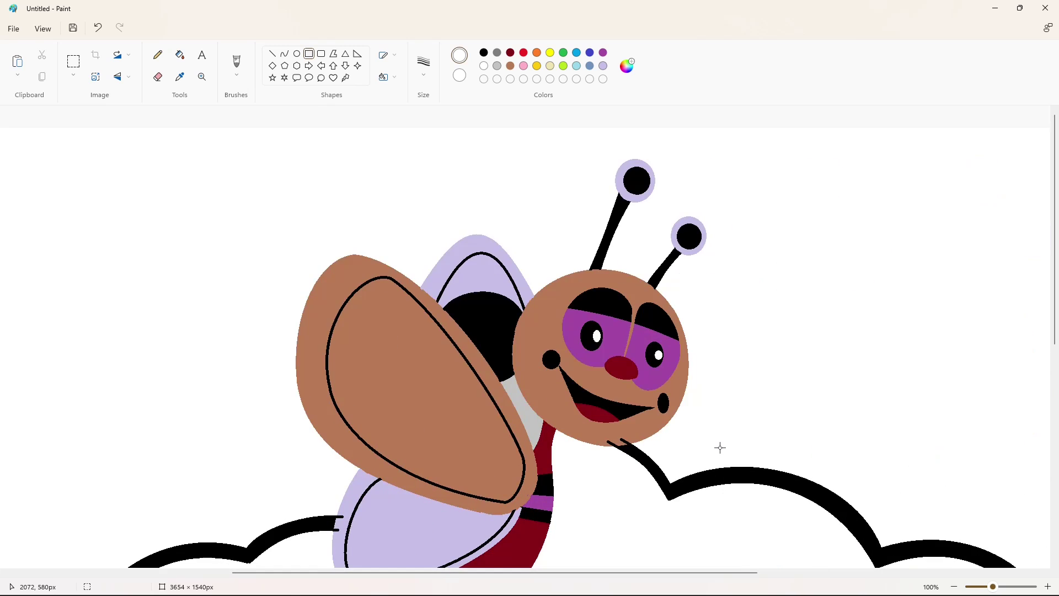
key("ctrl+v")
left_click_drag(381, 403, 593, 293)
left_click(781, 335)
Step: Trim the upper tip of the letter v with a short white line
scroll(800, 370, "down", 5)
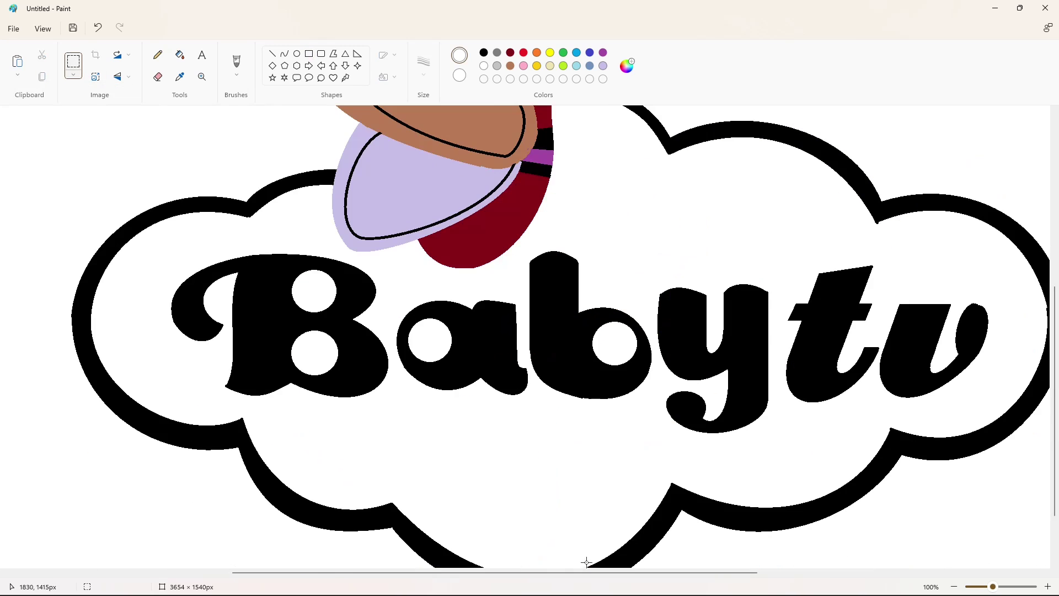
left_click_drag(586, 572, 723, 572)
left_click(272, 55)
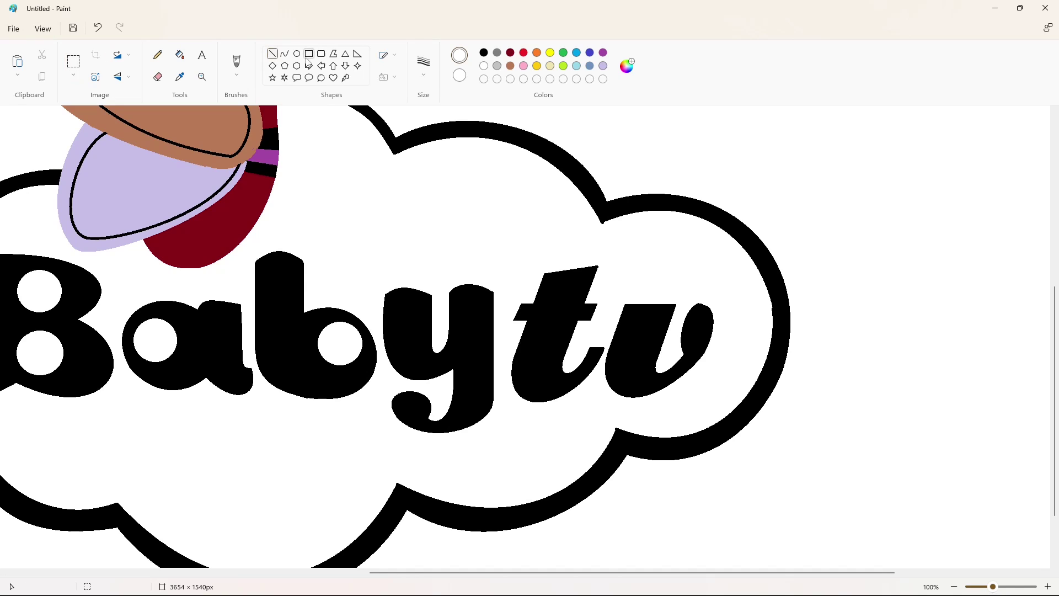
left_click_drag(689, 306, 701, 299)
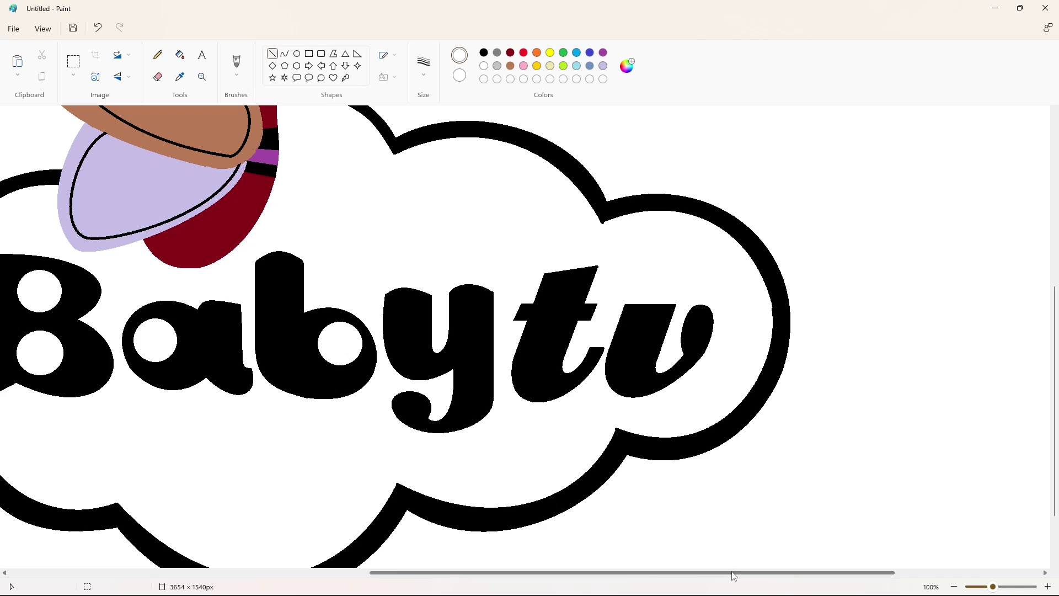
scroll(712, 502, "left", 3)
scroll(657, 523, "up", 3)
left_click(484, 53)
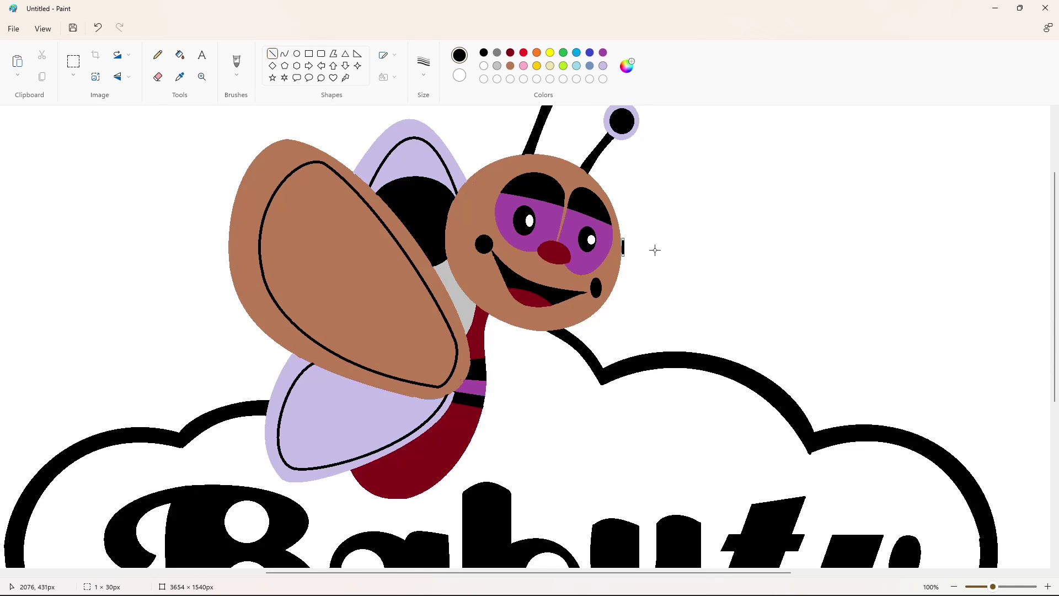
key("ctrl+z")
left_click(484, 65)
scroll(852, 370, "up", 2)
scroll(853, 370, "down", 6)
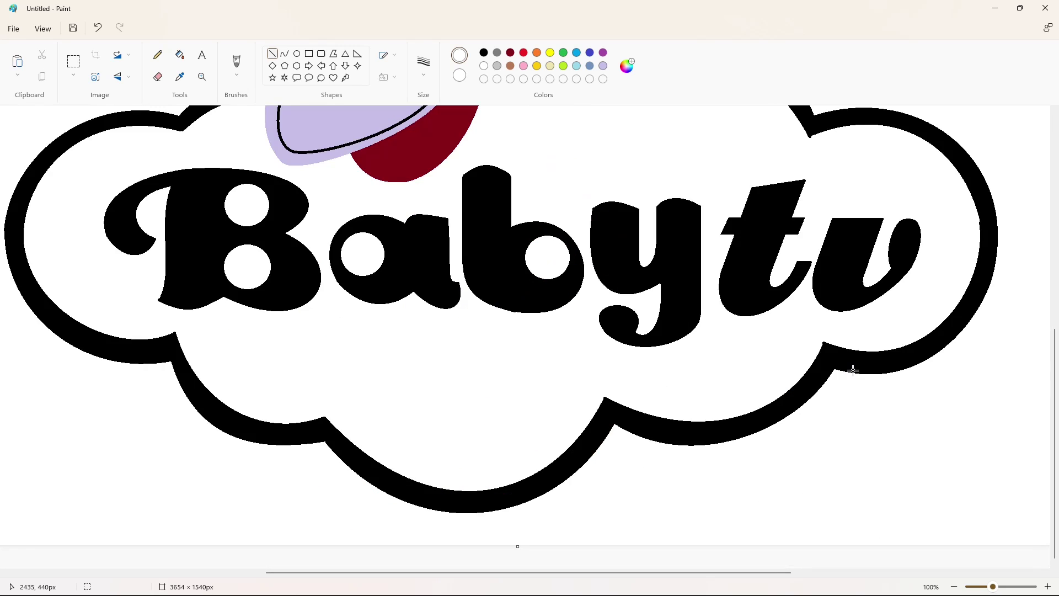
Step: Mix the light gray #E6E6E6 and fill the cloud's border with it
left_click(955, 587)
left_click(497, 66)
left_click(627, 65)
left_click_drag(568, 207, 568, 193)
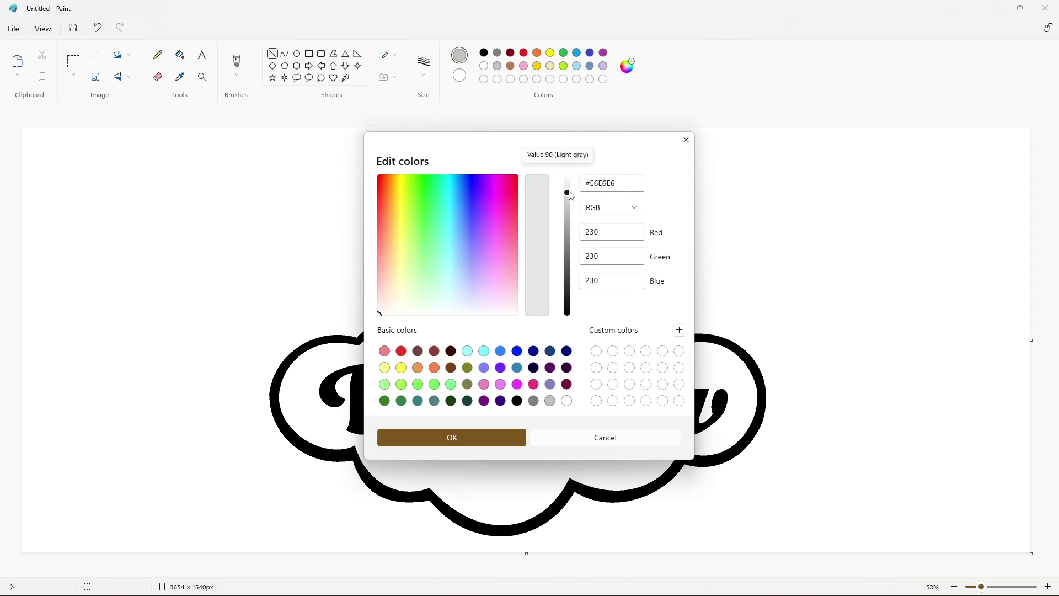
left_click(452, 437)
left_click(739, 354)
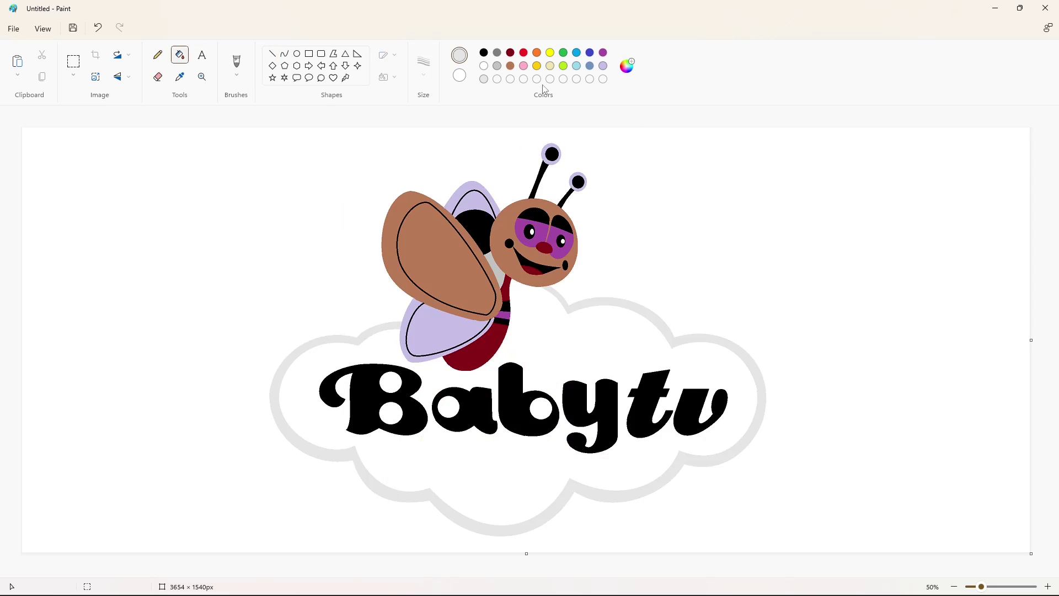
Step: Mix a custom orange and fill the antenna stalks and the butterfly's head with it
left_click(537, 53)
left_click(628, 65)
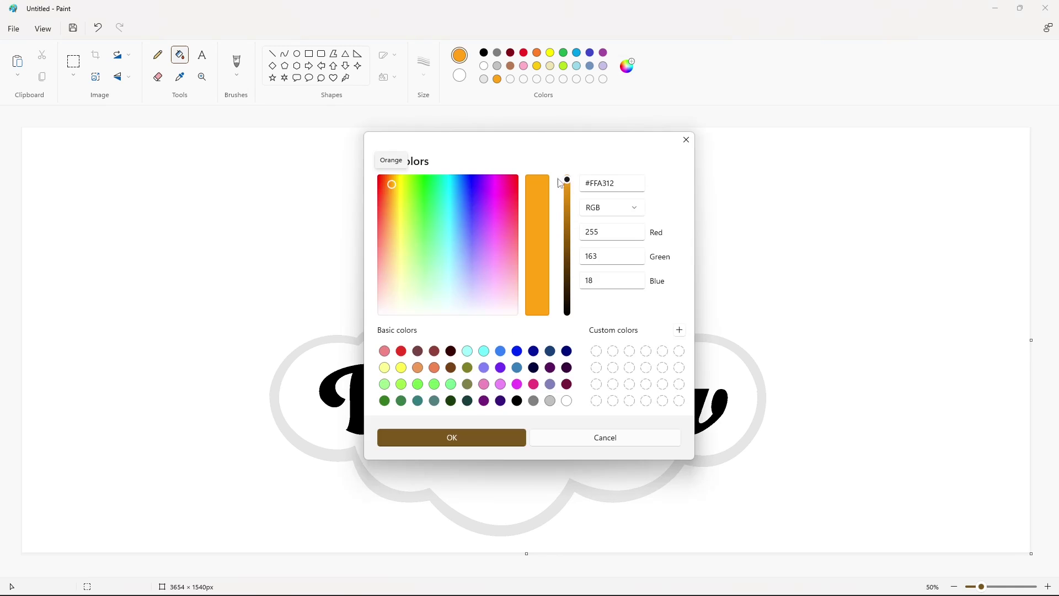
left_click(508, 437)
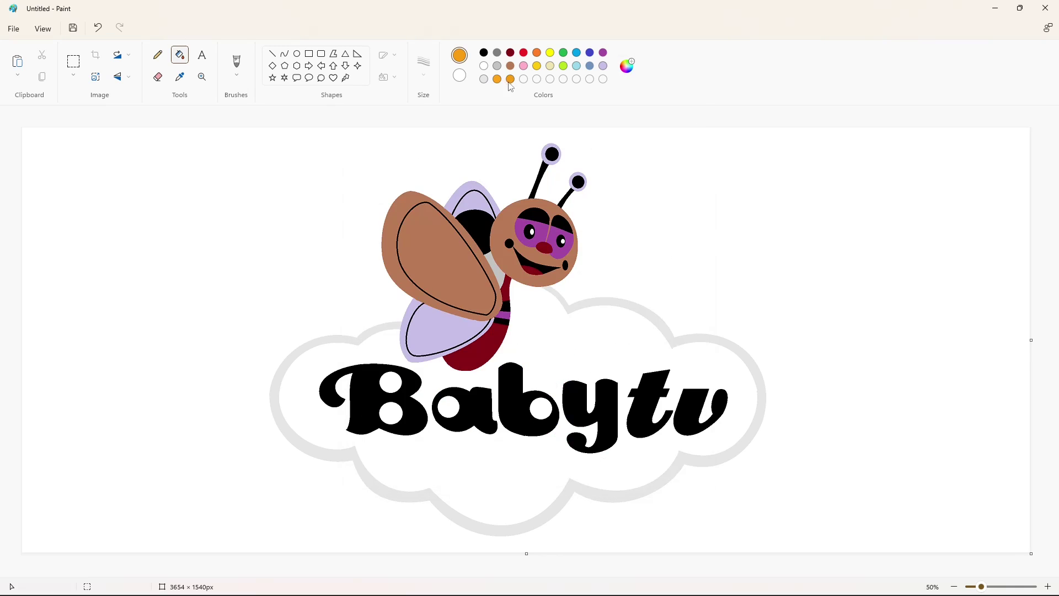
left_click(538, 168)
left_click(568, 194)
left_click(533, 205)
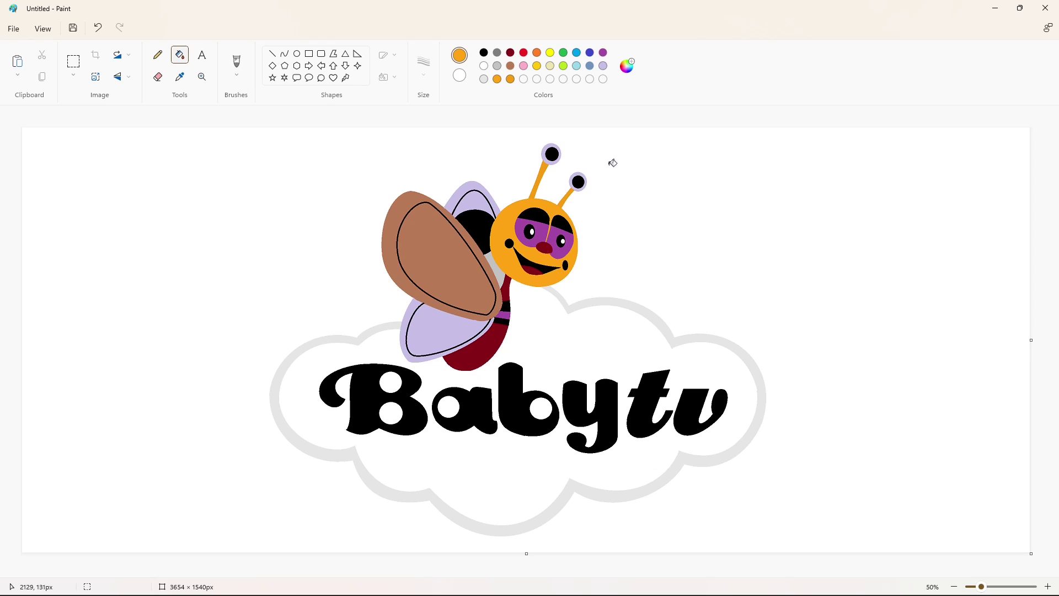
Step: Fill the rings of both antenna tips with the custom orange and their centers with red
left_click(549, 146)
left_click(582, 177)
left_click(524, 52)
left_click(556, 157)
left_click(578, 182)
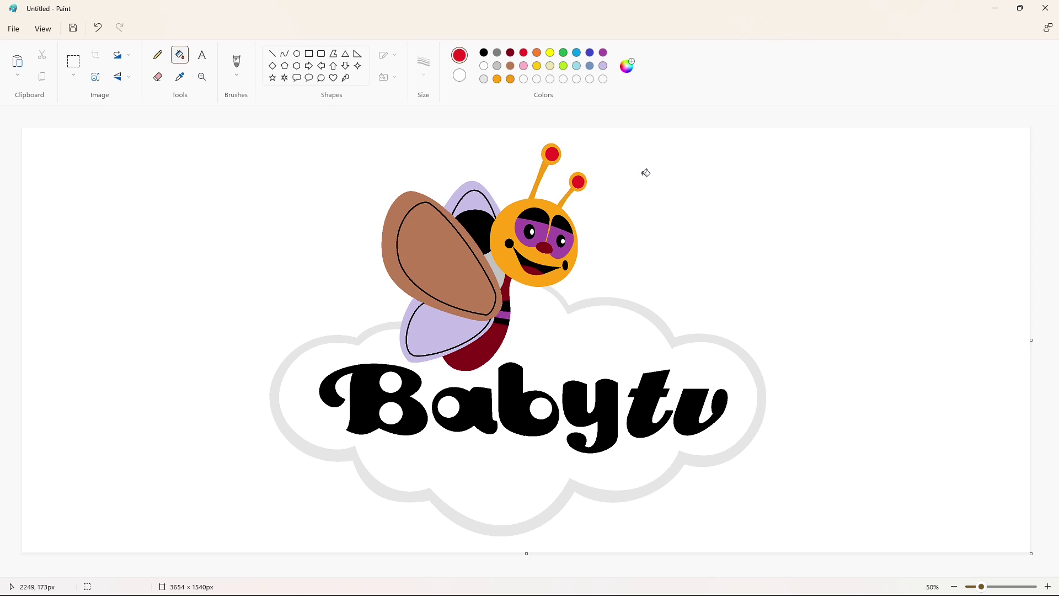
Step: Mix a pale beige for the butterfly's eyelids and fill the eyes with white
left_click(511, 79)
left_click(629, 67)
left_click(386, 255)
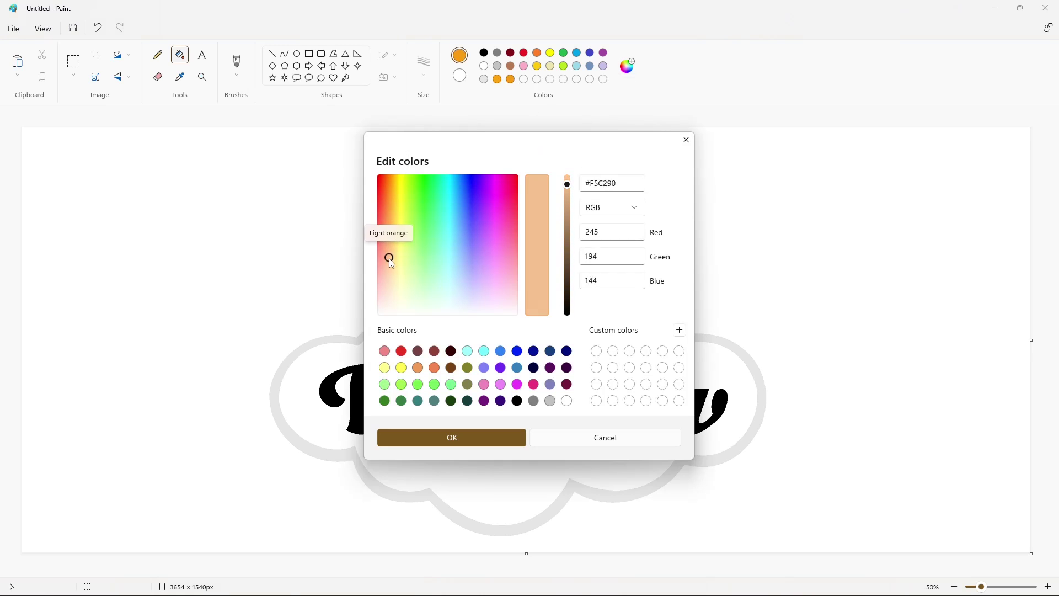
left_click(452, 438)
left_click(538, 216)
left_click(560, 241)
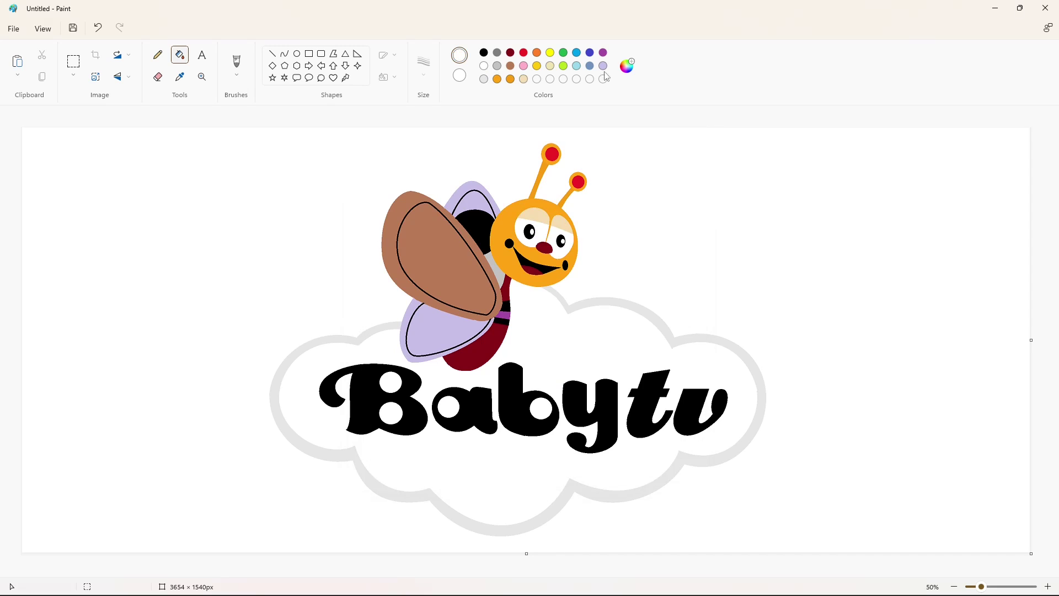
Step: Mix the dark purple #70388C and fill the butterfly's nose with it
left_click(603, 52)
left_click(629, 67)
left_click(489, 233)
left_click_drag(568, 226, 567, 241)
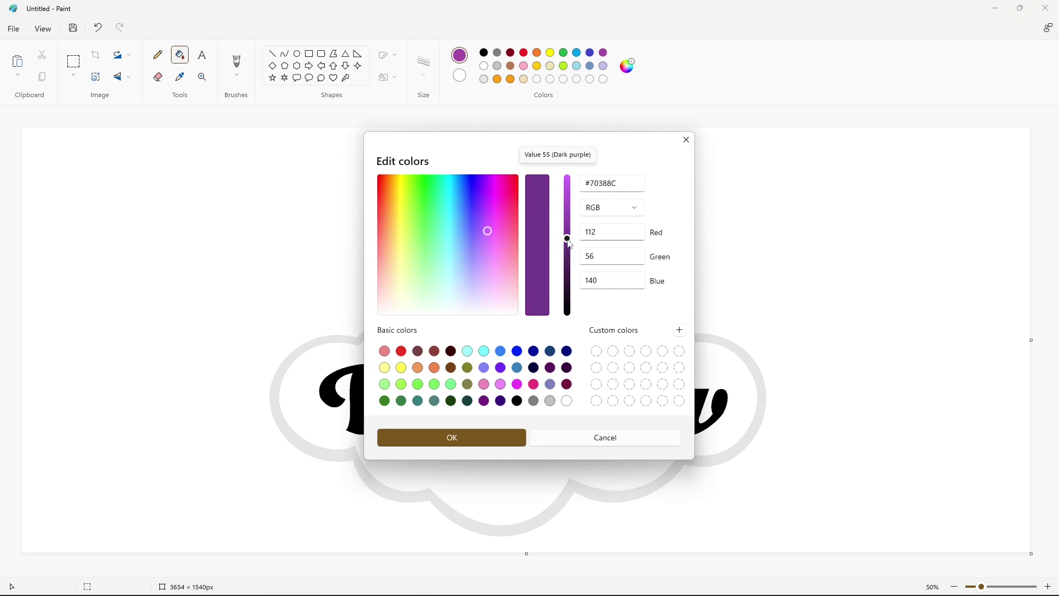
left_click(452, 438)
left_click(545, 248)
Step: Fill both cheeks with the palette's light pink
left_click(524, 65)
left_click(510, 244)
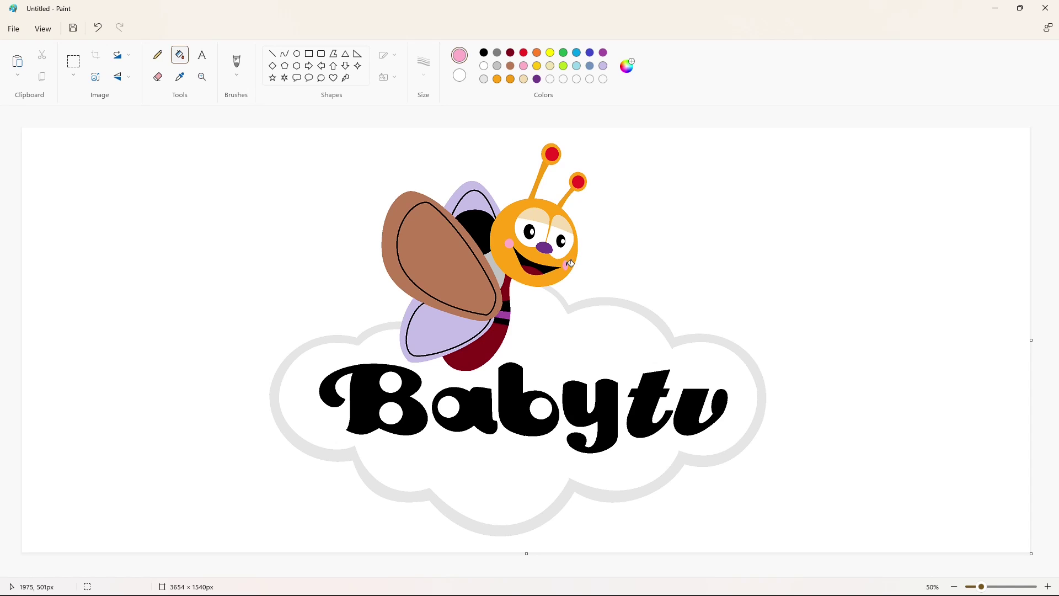
left_click(627, 67)
left_click(686, 139)
Step: Mix the rose color #ED8E90 and fill both cheeks with it
left_click(524, 53)
left_click(627, 66)
left_click(518, 259)
left_click(518, 440)
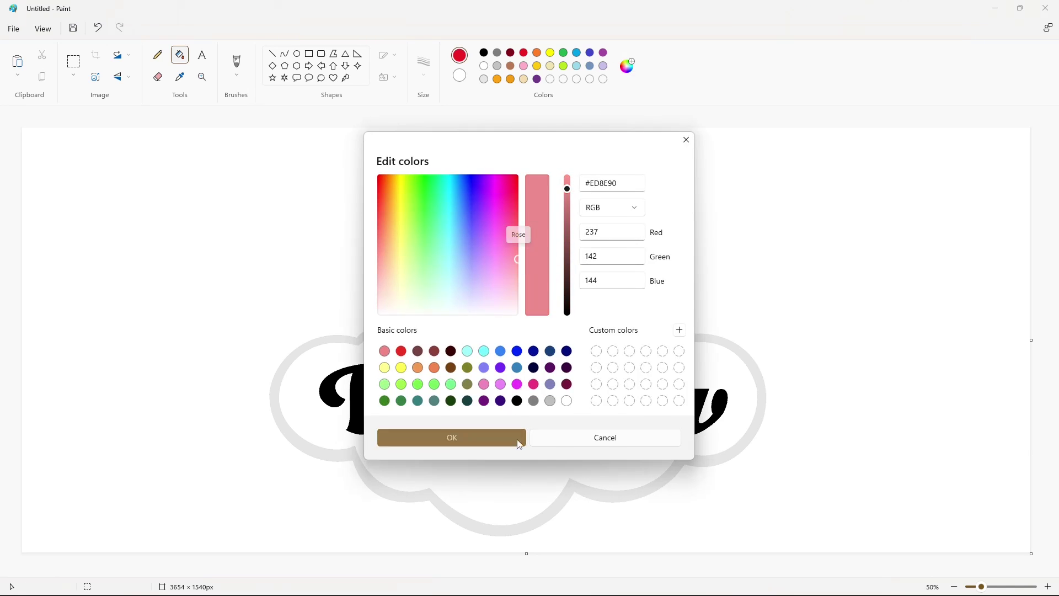
left_click(453, 438)
left_click(510, 243)
Step: Fill the butterfly's mouth with red, and recolor it with a darker red mixed from that shade
left_click(523, 53)
left_click(545, 268)
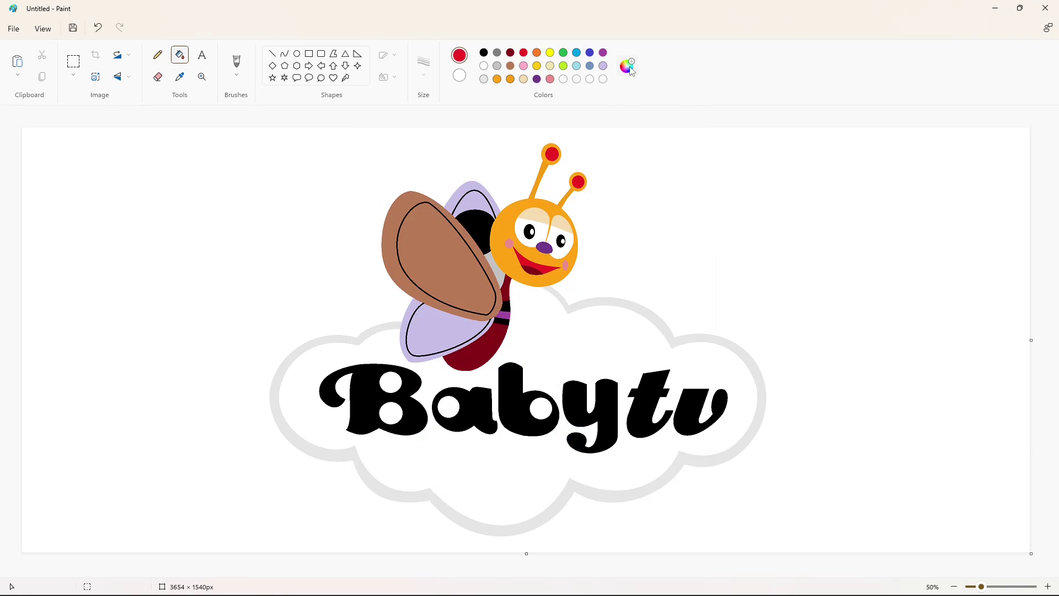
left_click(627, 67)
left_click_drag(568, 185, 567, 213)
left_click(453, 437)
left_click(548, 266)
Step: Mix a darker shade of the custom rose and fill the butterfly's tongue with it
left_click(550, 80)
left_click(627, 66)
left_click_drag(567, 191, 567, 203)
left_click(512, 434)
left_click(534, 271)
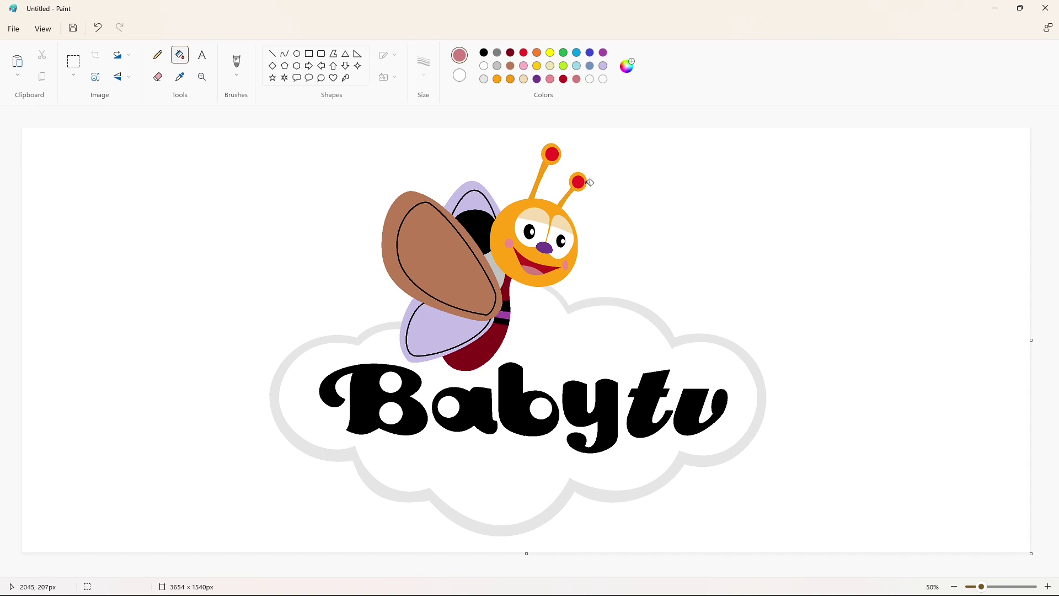
Step: Fill the butterfly's body with the custom orange, its lowest stripe with cream and its uppermost stripe with red
left_click(511, 79)
left_click(505, 320)
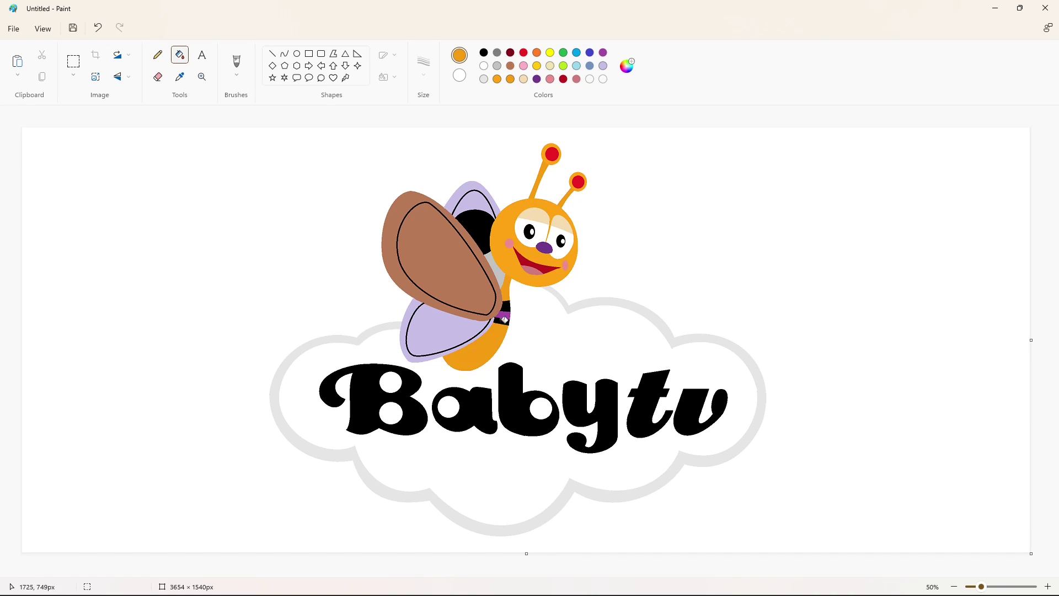
left_click(524, 79)
left_click(506, 308)
left_click(503, 322)
left_click(523, 53)
left_click(506, 308)
Step: Mix a medium green and a slightly darker shade, filling the front wing's border with the lighter and the other two borders with the darker
left_click(563, 53)
left_click(628, 67)
left_click(432, 234)
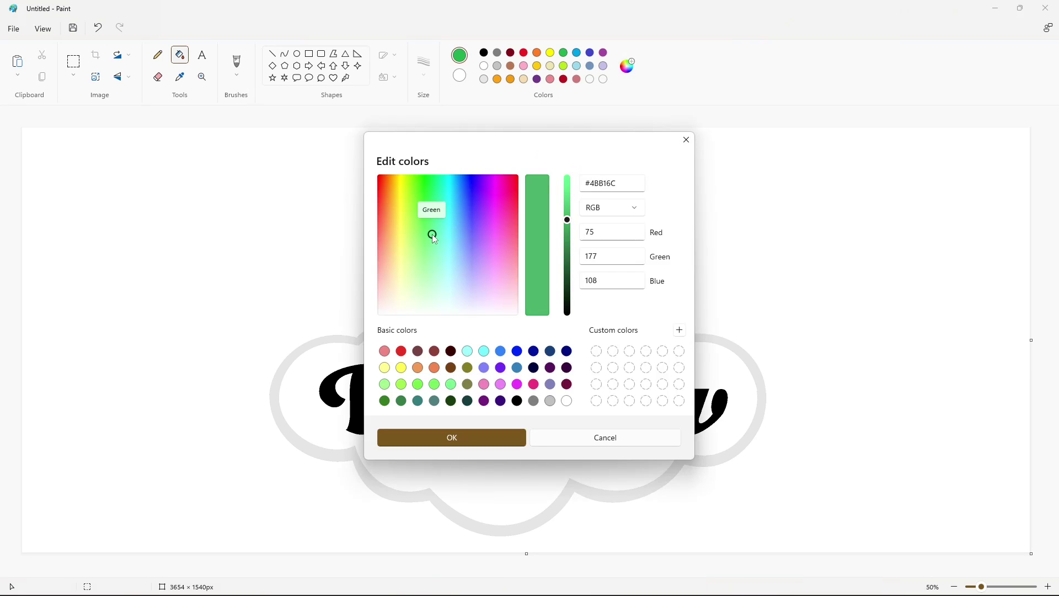
left_click(450, 437)
left_click(418, 311)
left_click(633, 70)
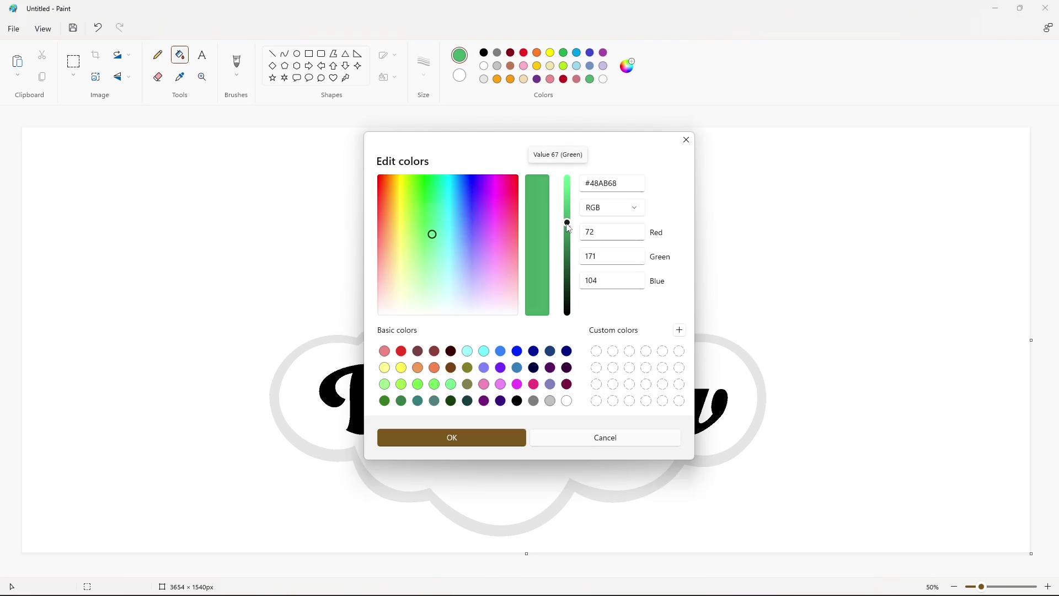
left_click(498, 438)
left_click(396, 239)
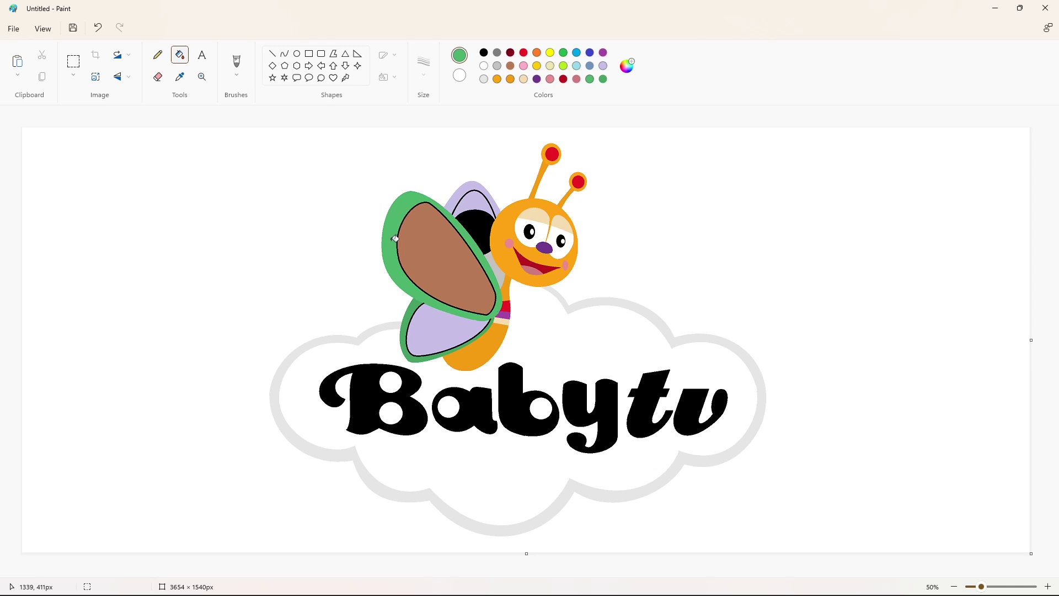
left_click(467, 186)
Step: Fill the inner areas of the wings with lime and mix the slightly darker lime #A4D420
left_click(563, 65)
left_click(439, 282)
left_click(628, 65)
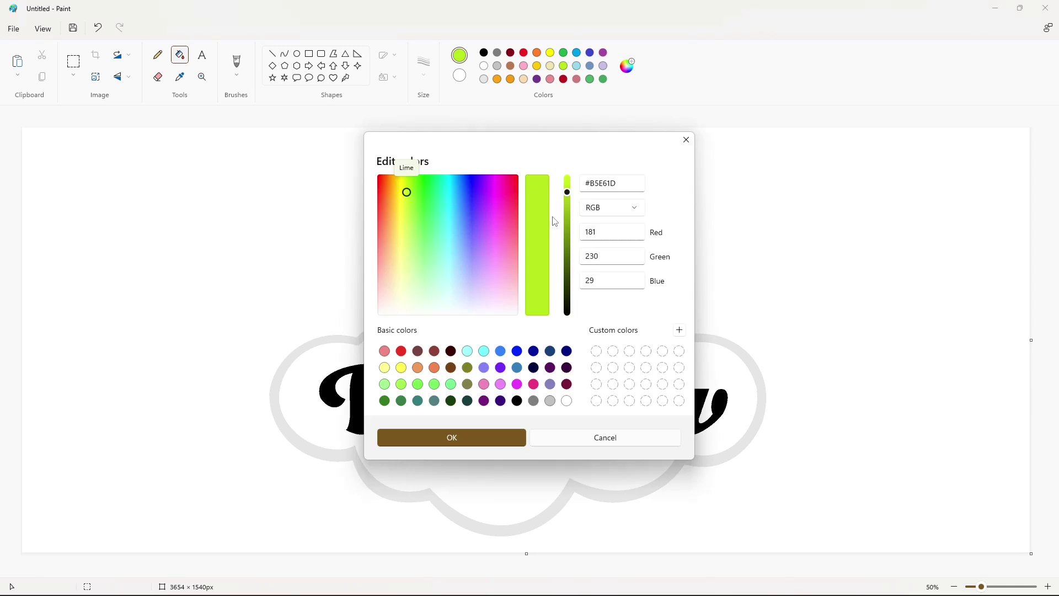
left_click(567, 202)
left_click(408, 196)
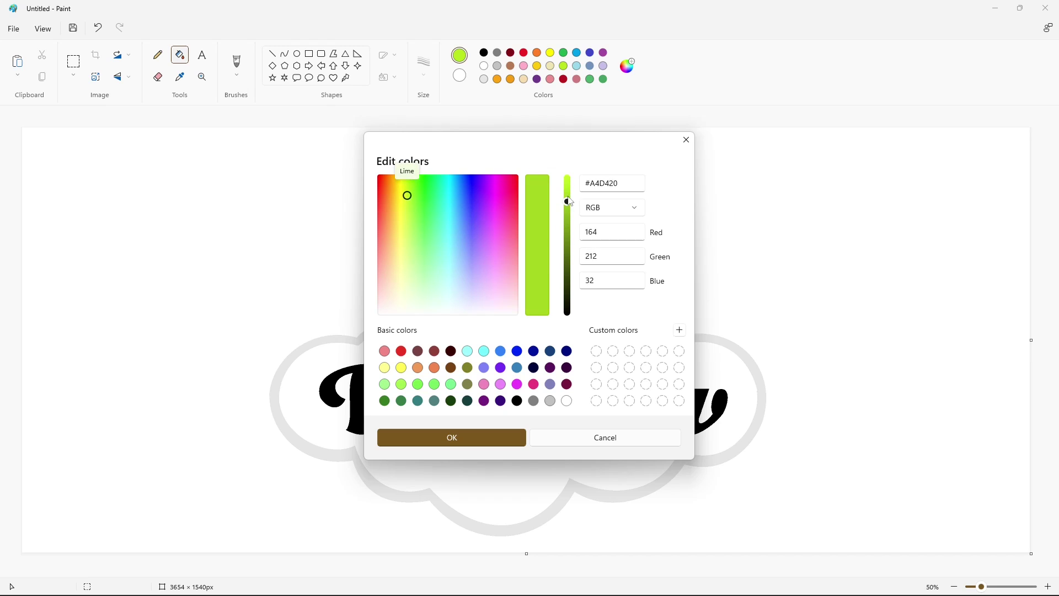
key("Return")
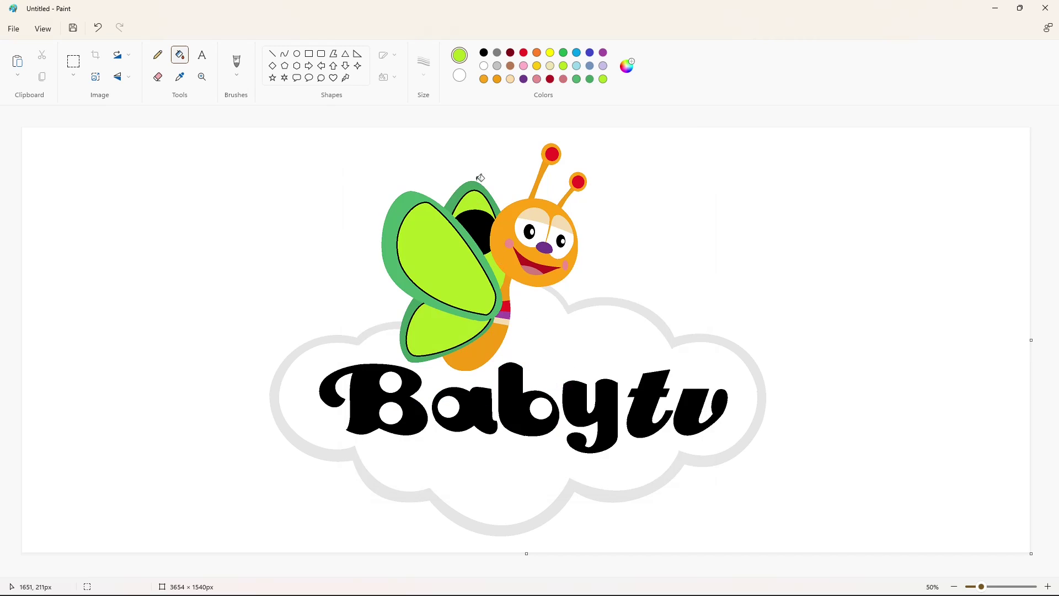
Step: Mix a pale lime green and fill the black inner outlines of all three wings with it
left_click(628, 65)
left_click(409, 253)
left_click(449, 438)
left_click(1048, 586)
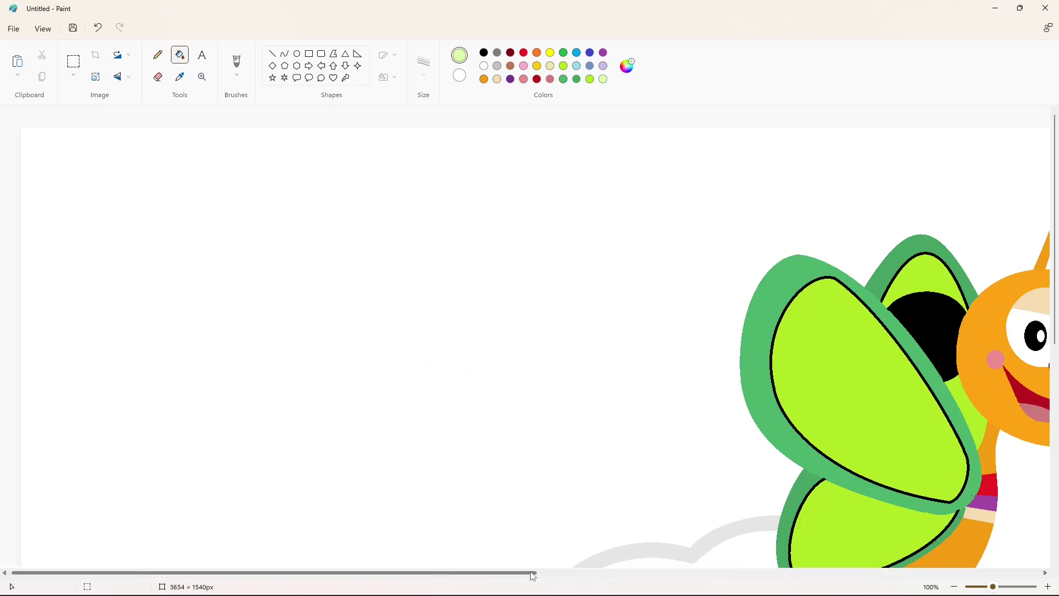
left_click_drag(530, 573, 659, 572)
left_click(697, 282)
left_click(635, 340)
scroll(636, 339, "down", 3)
left_click(694, 288)
scroll(716, 315, "up", 3)
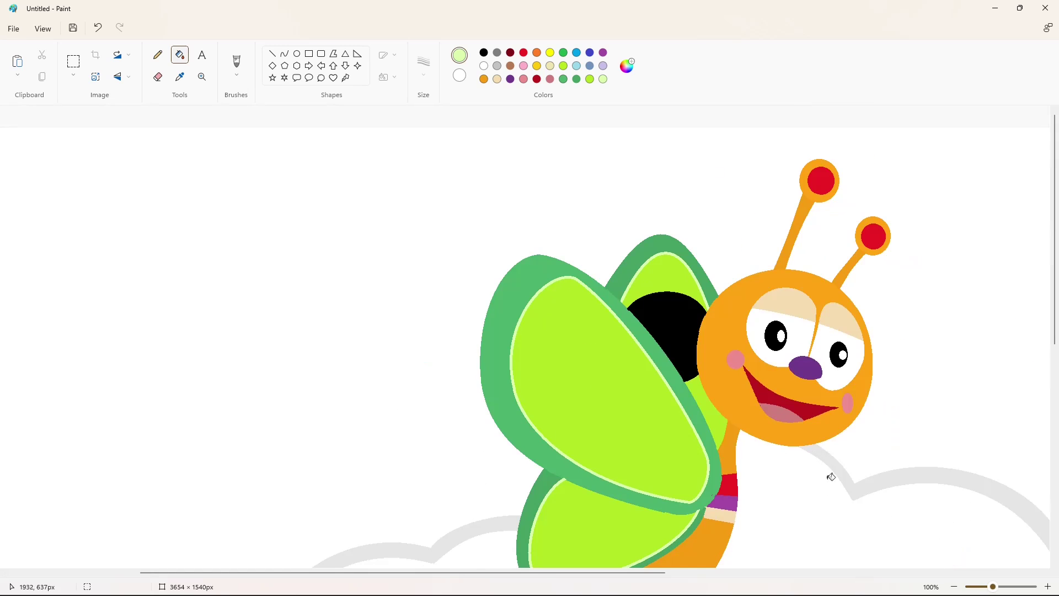
Step: Fill the black spot on the back wing with red, and recolor it with the custom dark red
left_click(524, 54)
left_click(666, 316)
left_click(537, 79)
left_click(686, 340)
left_click(955, 586)
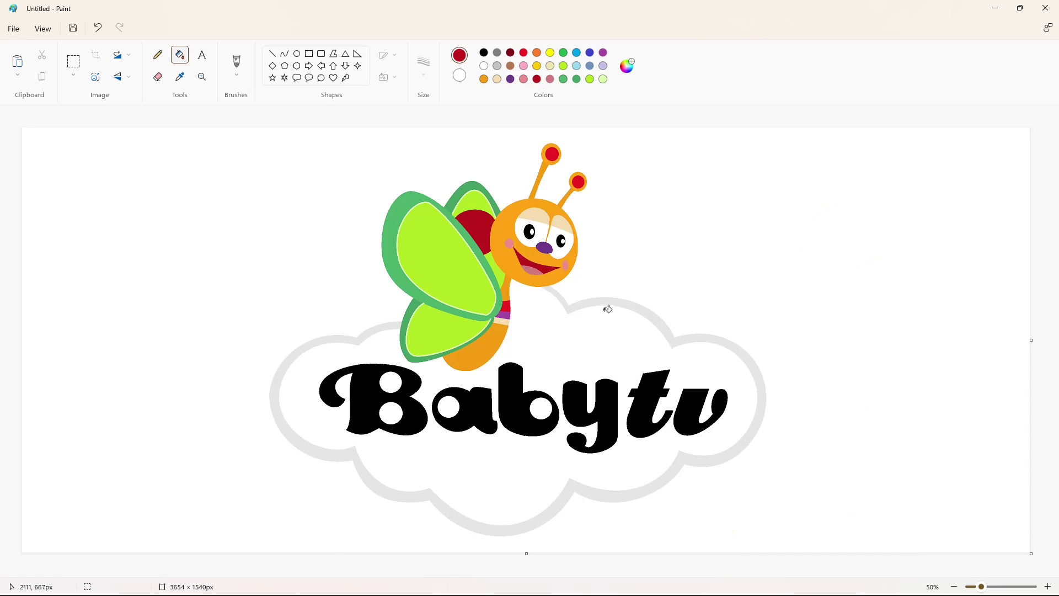
Step: Draw a circle about 198 px wide on the front wing and a smaller one on the lower wing, and fill both with dark red
left_click(297, 55)
left_click_drag(406, 226, 458, 279)
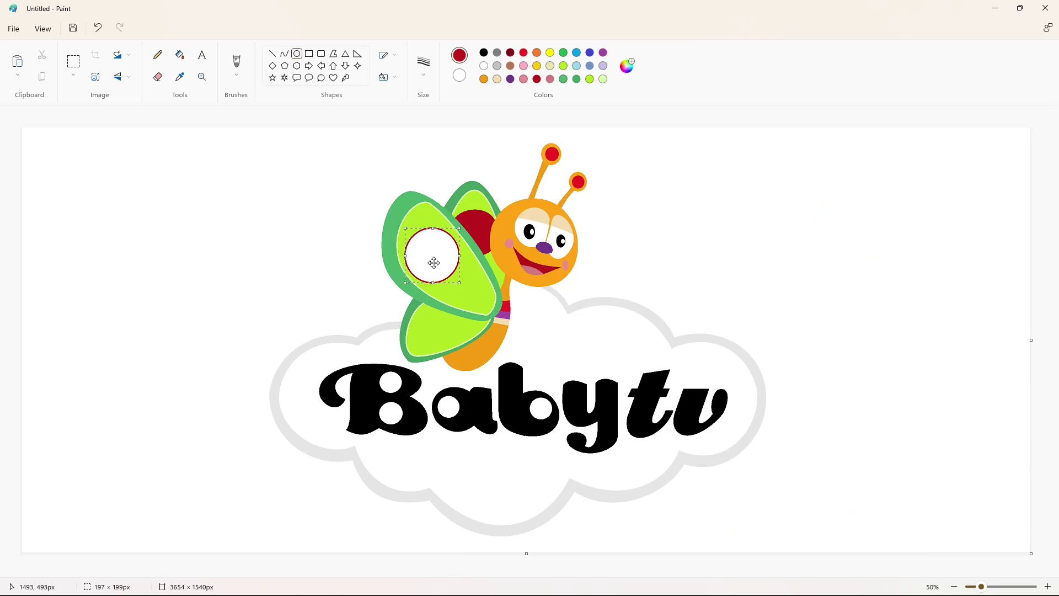
left_click(484, 344)
left_click_drag(420, 326, 444, 352)
left_click(180, 54)
left_click(432, 252)
left_click(428, 334)
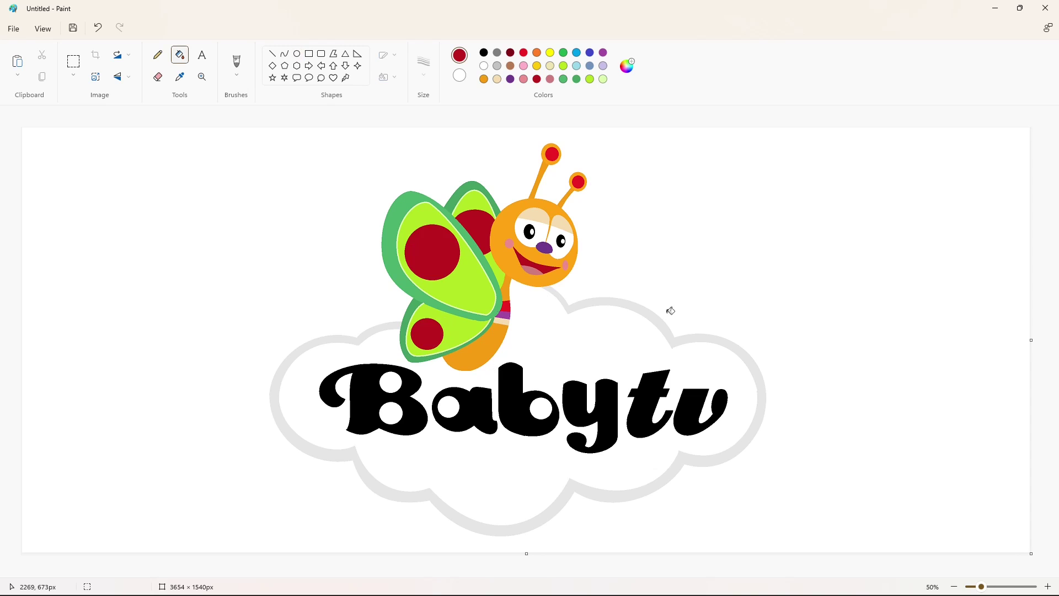
Step: Fill the letters "tv" with the custom orange
left_click(484, 79)
left_click(629, 393)
left_click(689, 408)
Step: Fill the four letters of "Baby" with the custom dark red
left_click(524, 53)
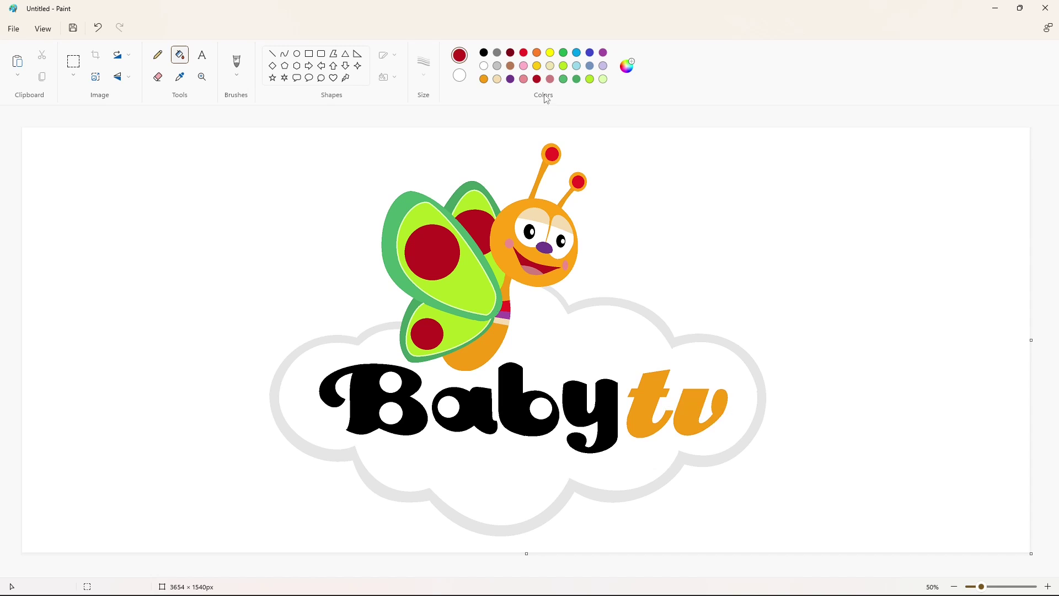
left_click(375, 375)
left_click(494, 419)
left_click(513, 397)
left_click(580, 413)
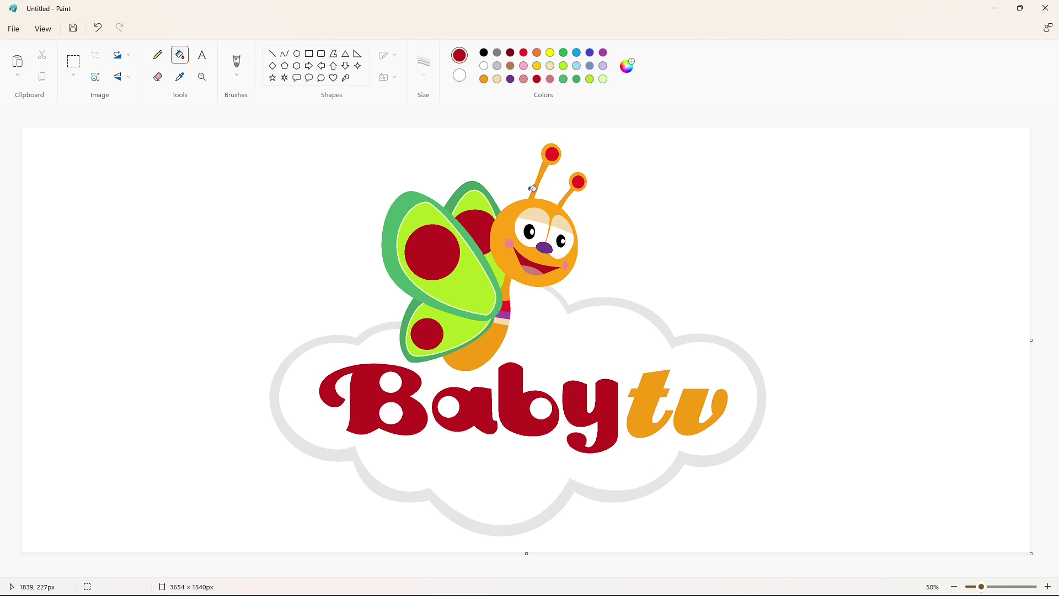
Step: Recolor the uppermost body stripe with cream and the middle stripe with the custom dark red
left_click(524, 80)
left_click(498, 82)
left_click(506, 307)
left_click(535, 79)
left_click(509, 315)
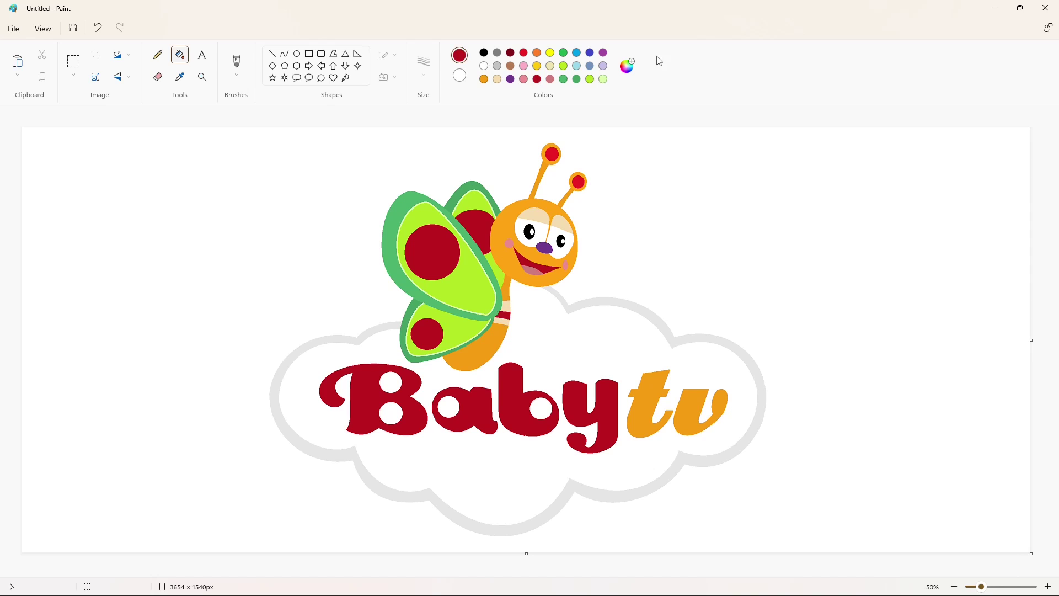